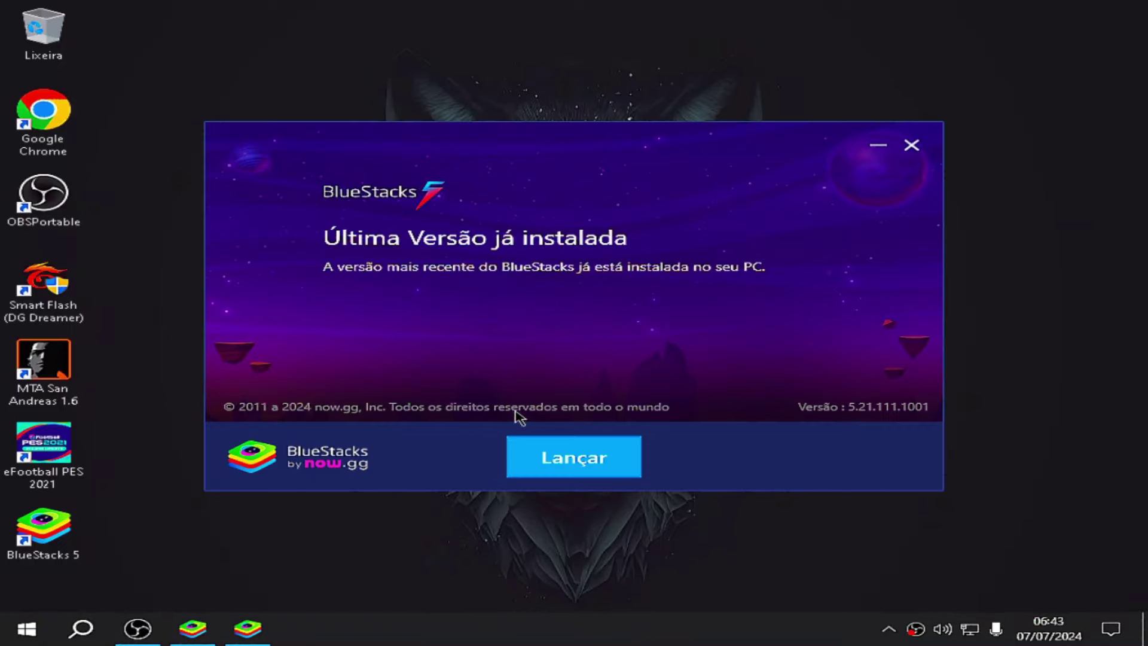
- Search Windows for regedit and open the Registry Editor
drag(323, 239, 309, 157)
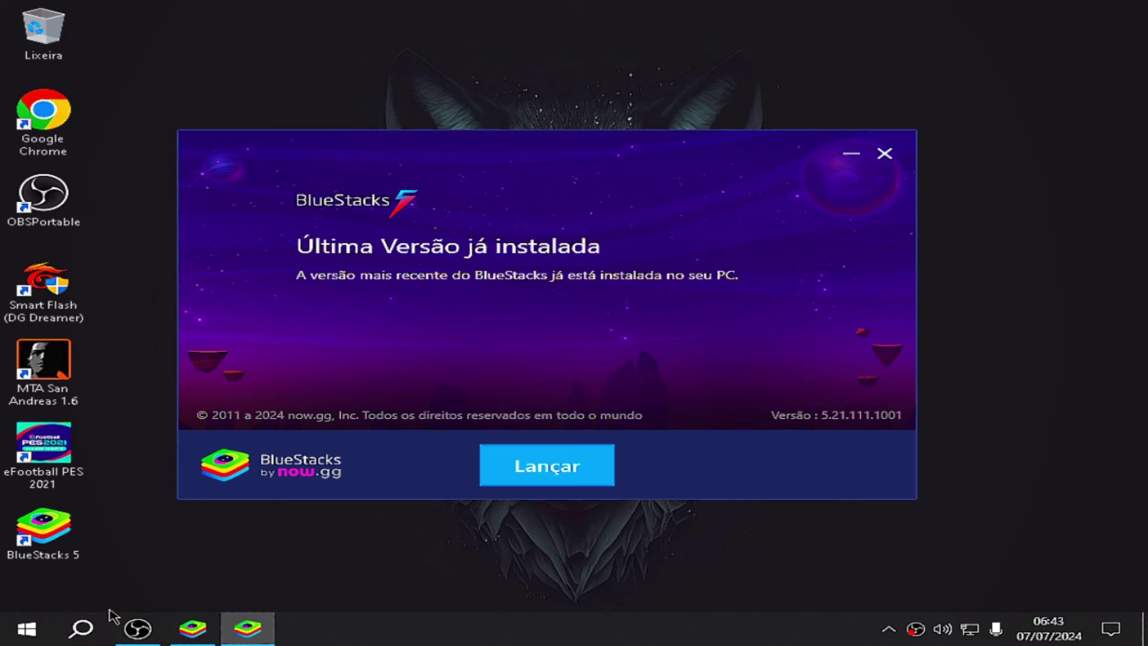
key(super+r)
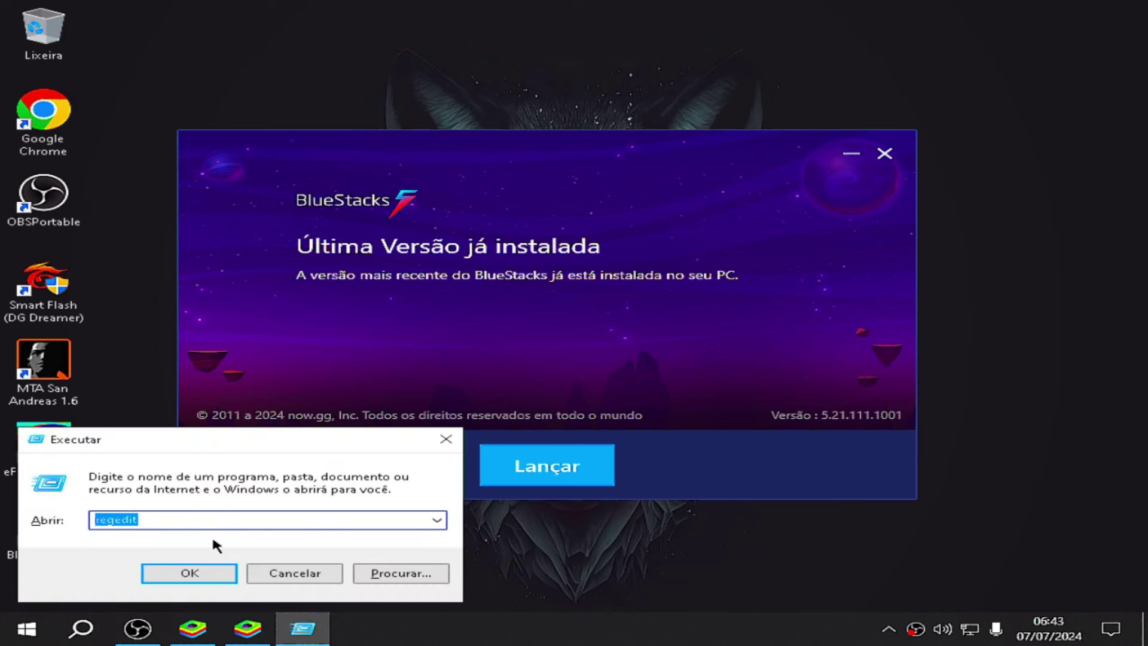
click(295, 573)
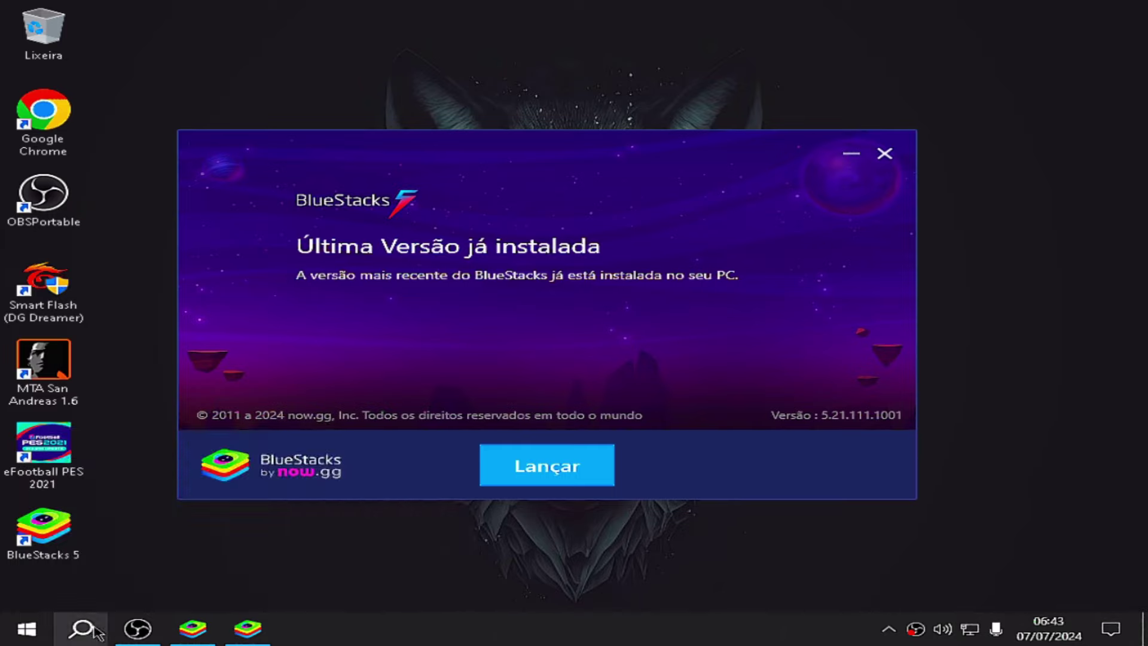
click(82, 628)
text(rege)
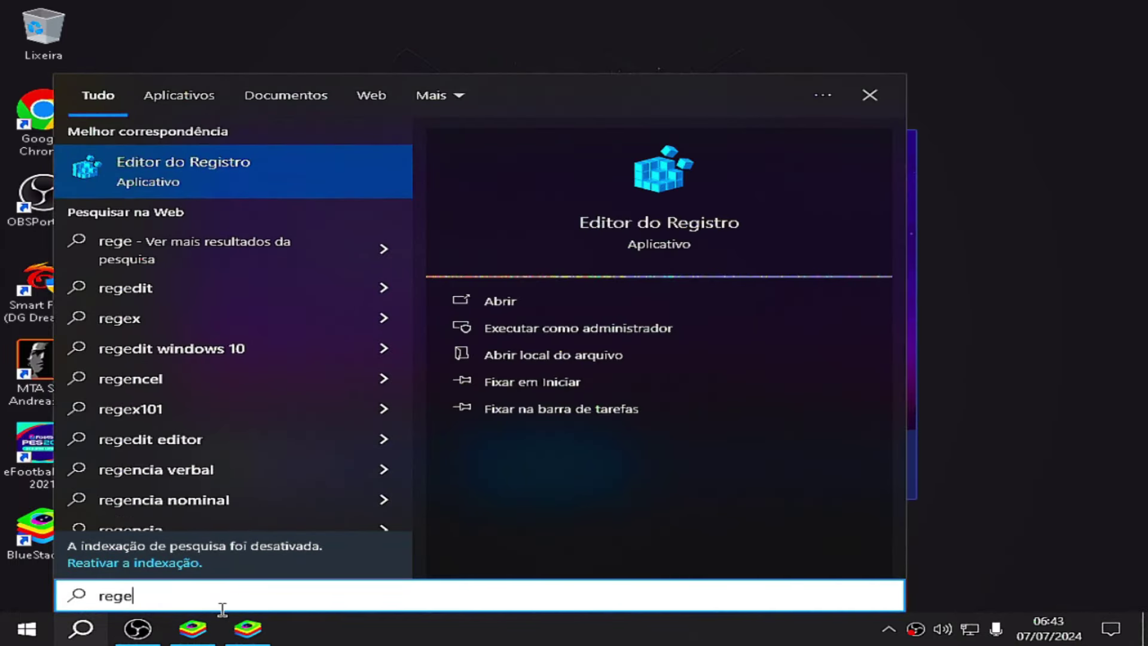
text(dit)
key(Return)
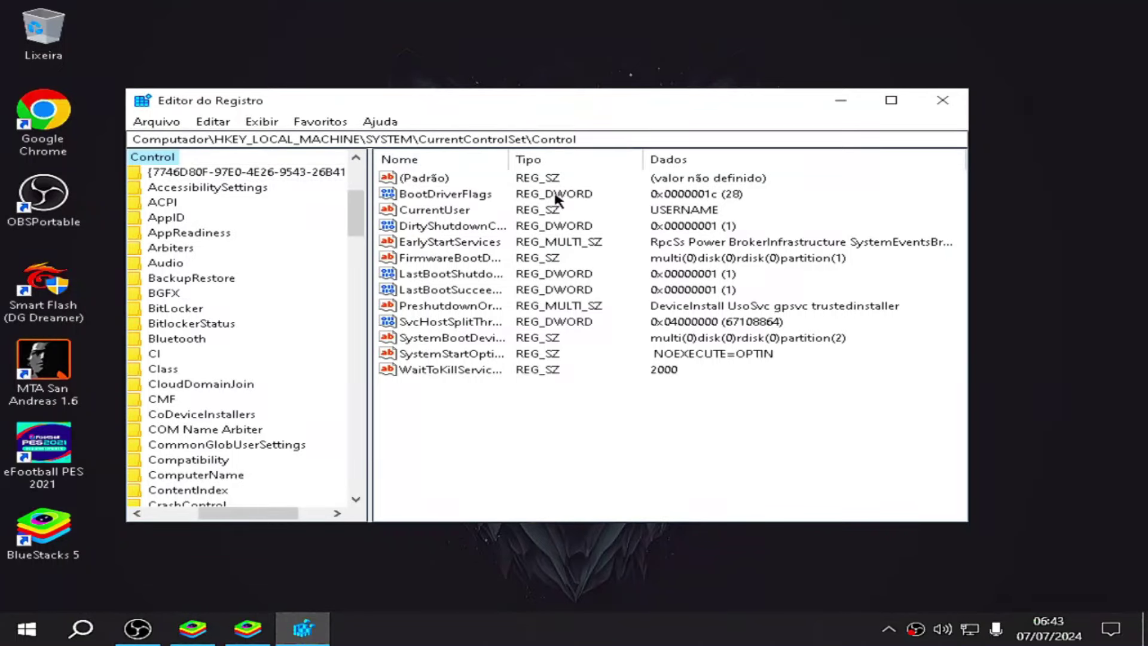
- Collapse the CurrentControlSet, SYSTEM and HKEY_LOCAL_MACHINE branches so only the root keys are listed
scroll(170, 229, up, 3)
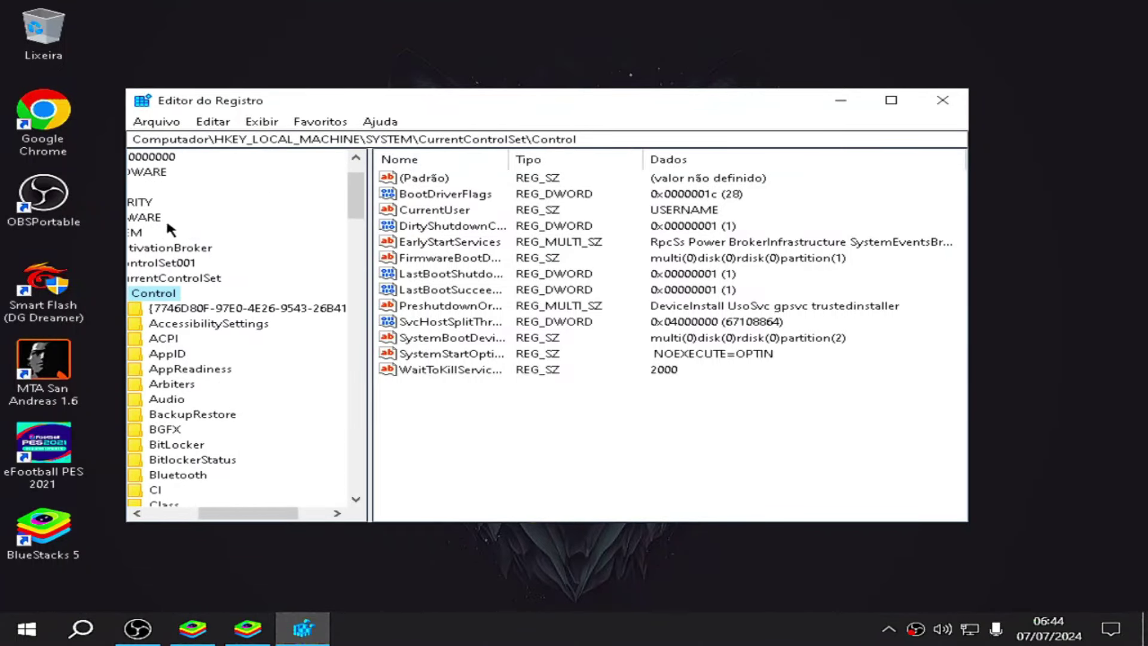
drag(252, 518, 200, 518)
click(213, 292)
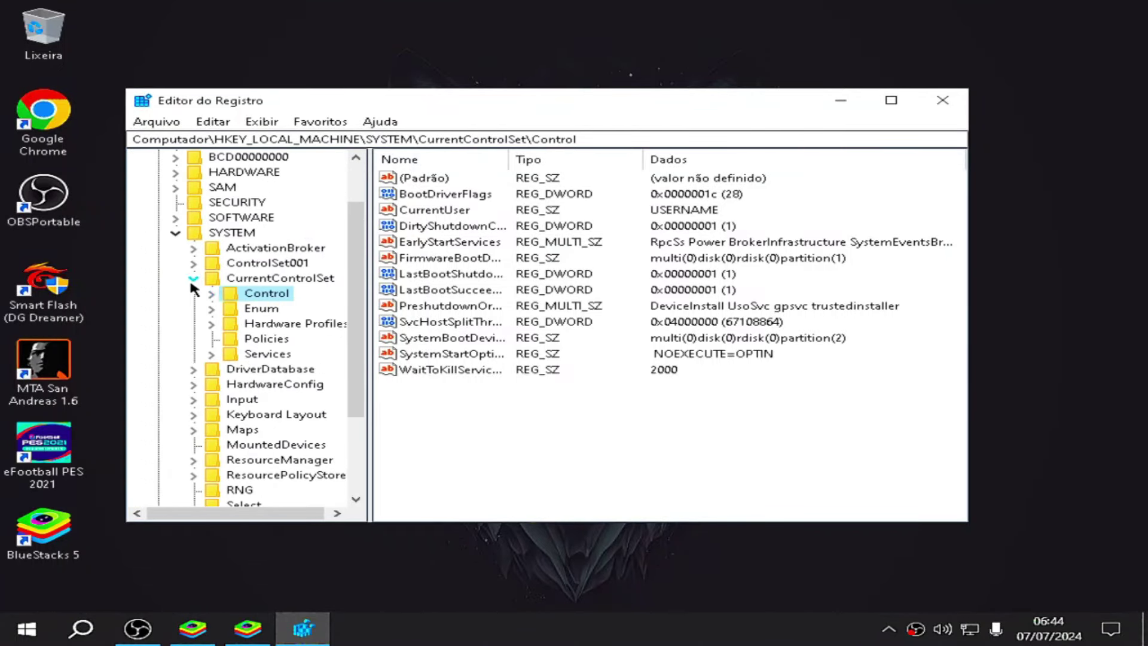
click(193, 279)
click(175, 233)
click(159, 203)
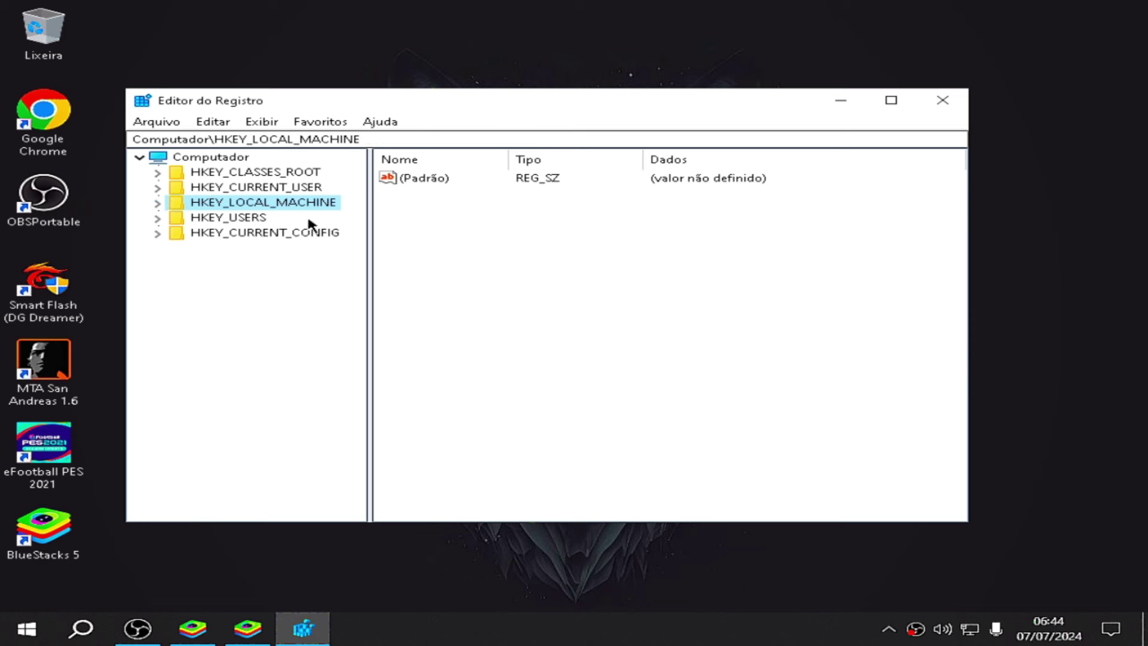
- Expand HKEY_LOCAL_MACHINE\SOFTWARE and examine the BlueStacks_nxt key and its available actions
click(157, 204)
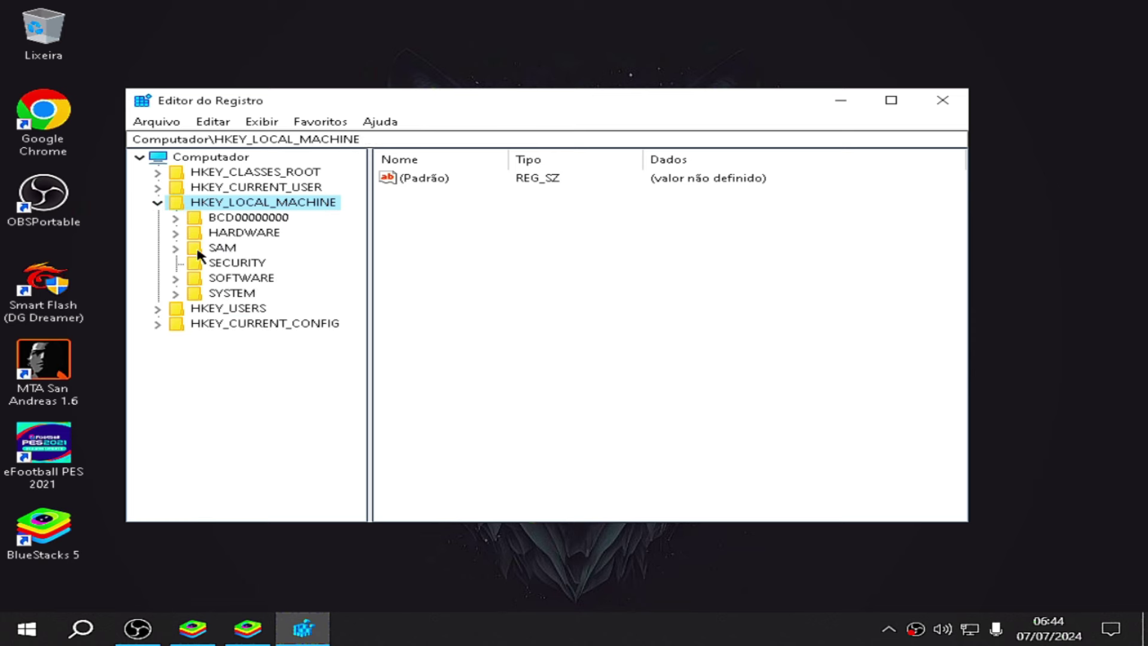
click(175, 279)
scroll(283, 339, up, 1)
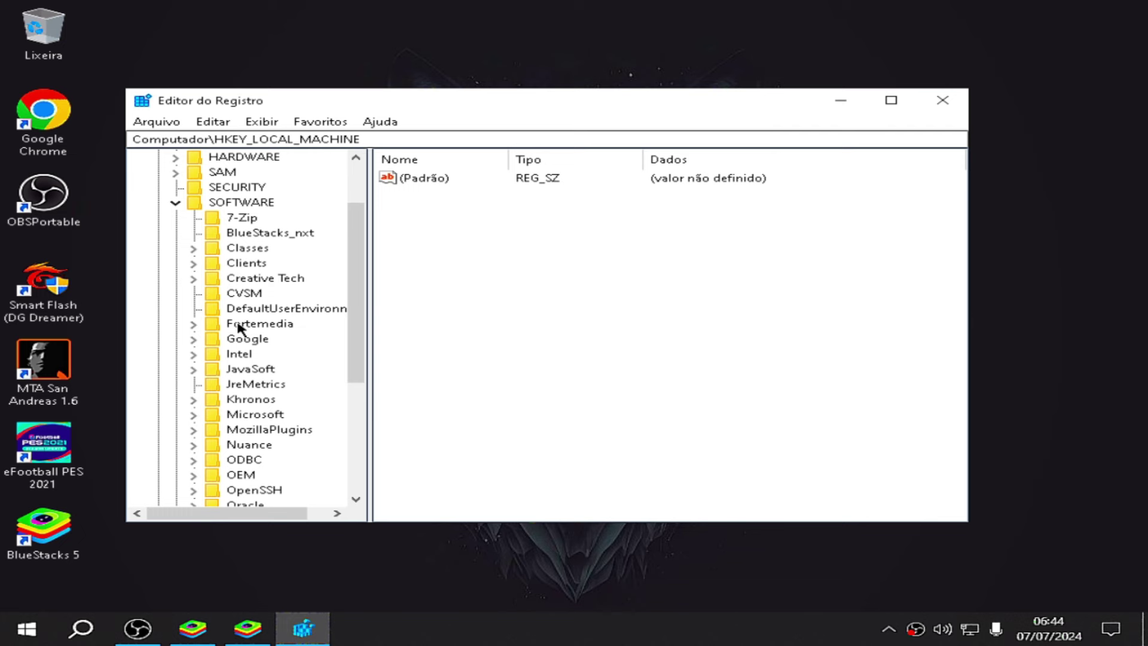
click(266, 233)
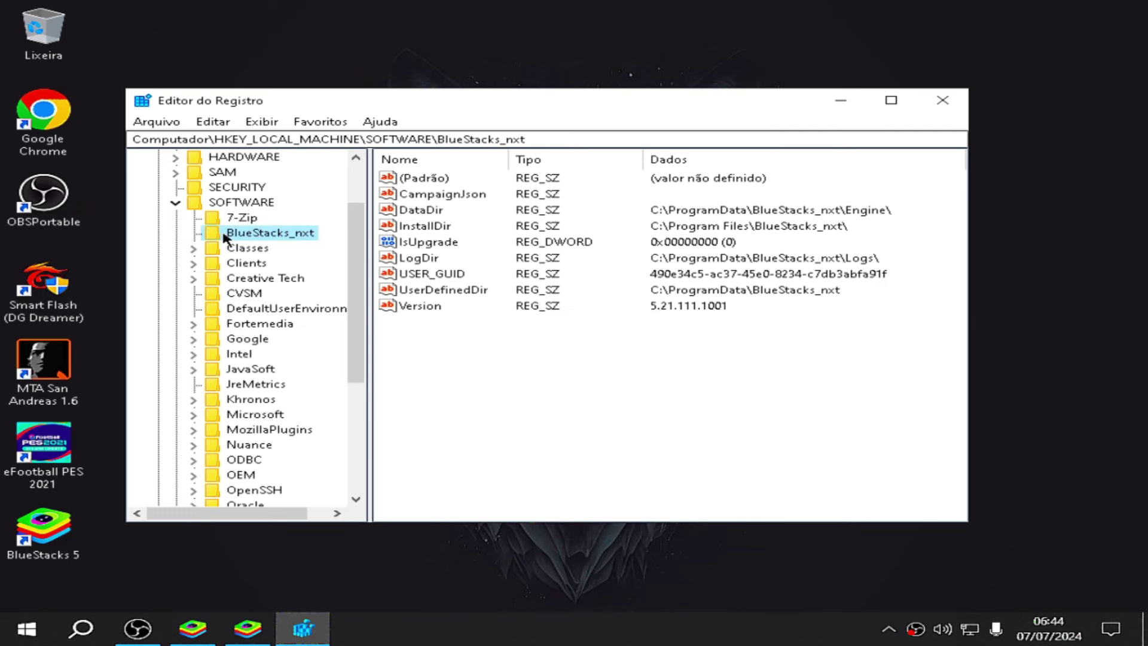
right_click(280, 237)
click(531, 395)
- Collapse HKEY_LOCAL_MACHINE and inspect the BlueStacks X, BlueStacksInstaller, BlueStacksServices and BSXInstaller keys under HKEY_CURRENT_USER\SOFTWARE
scroll(260, 262, up, 2)
click(176, 279)
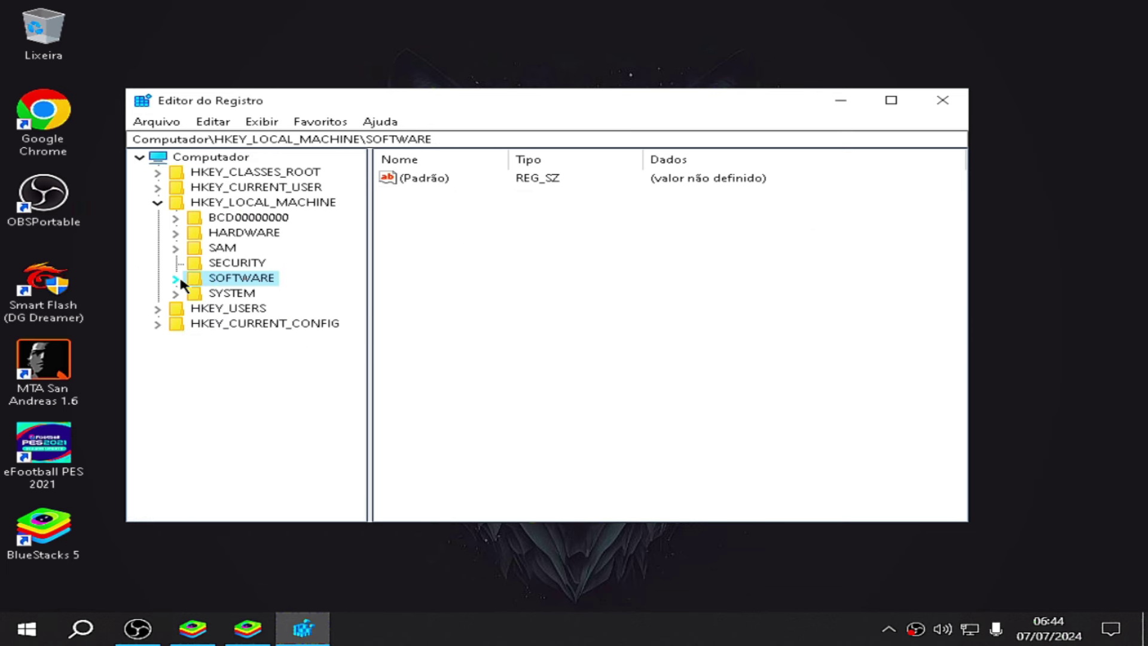
click(155, 204)
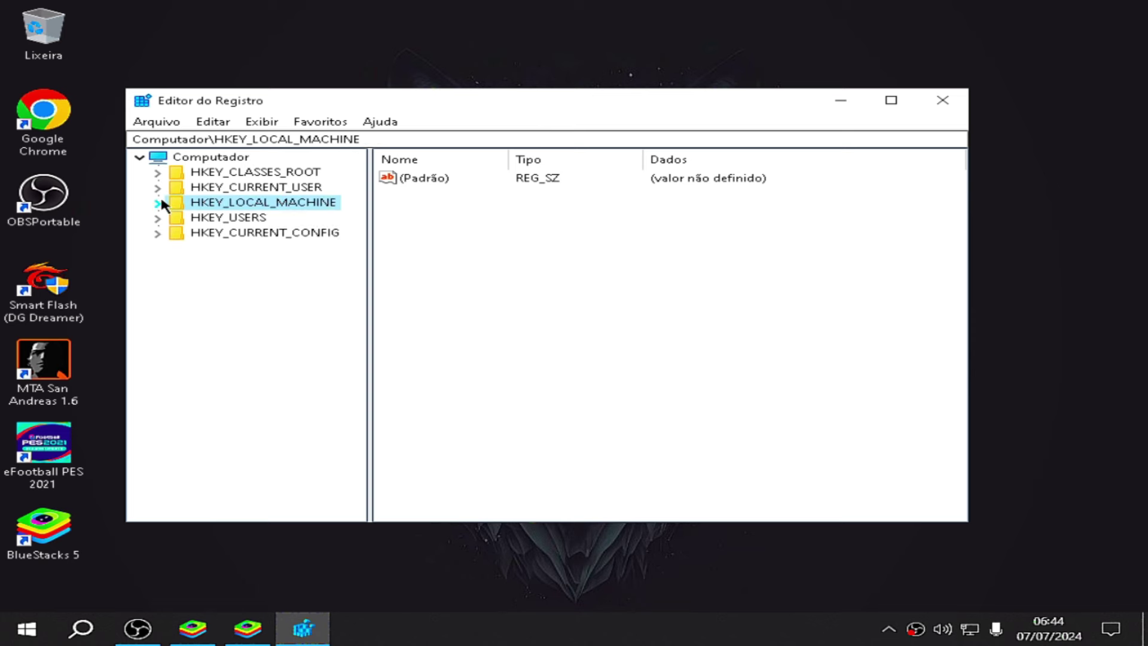
click(158, 189)
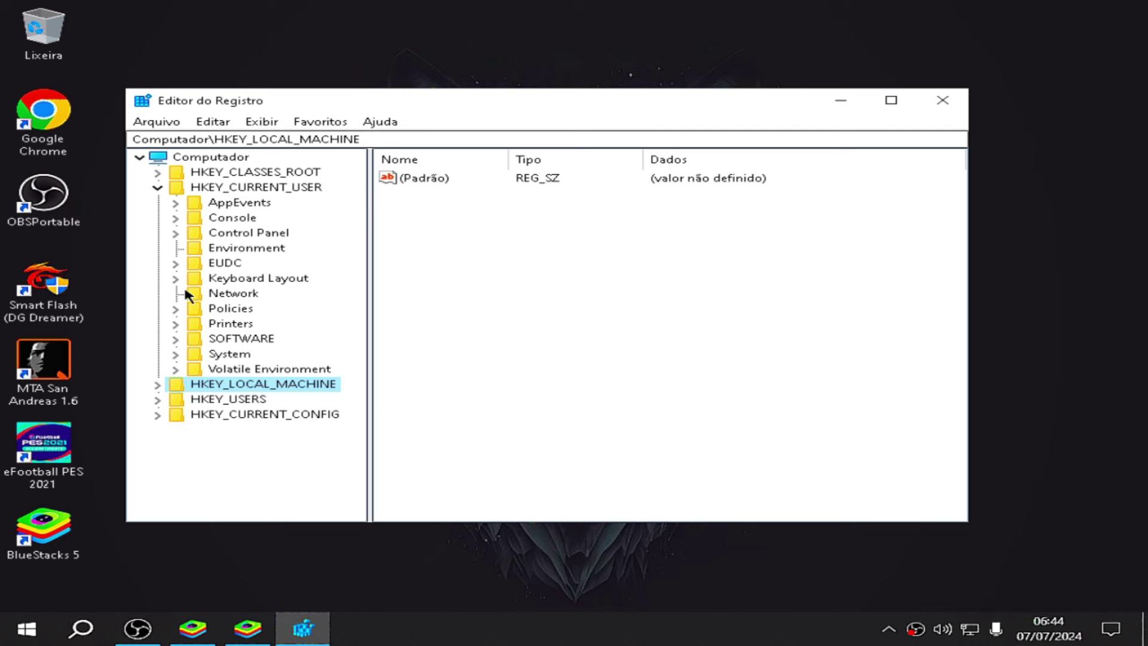
click(175, 339)
click(269, 249)
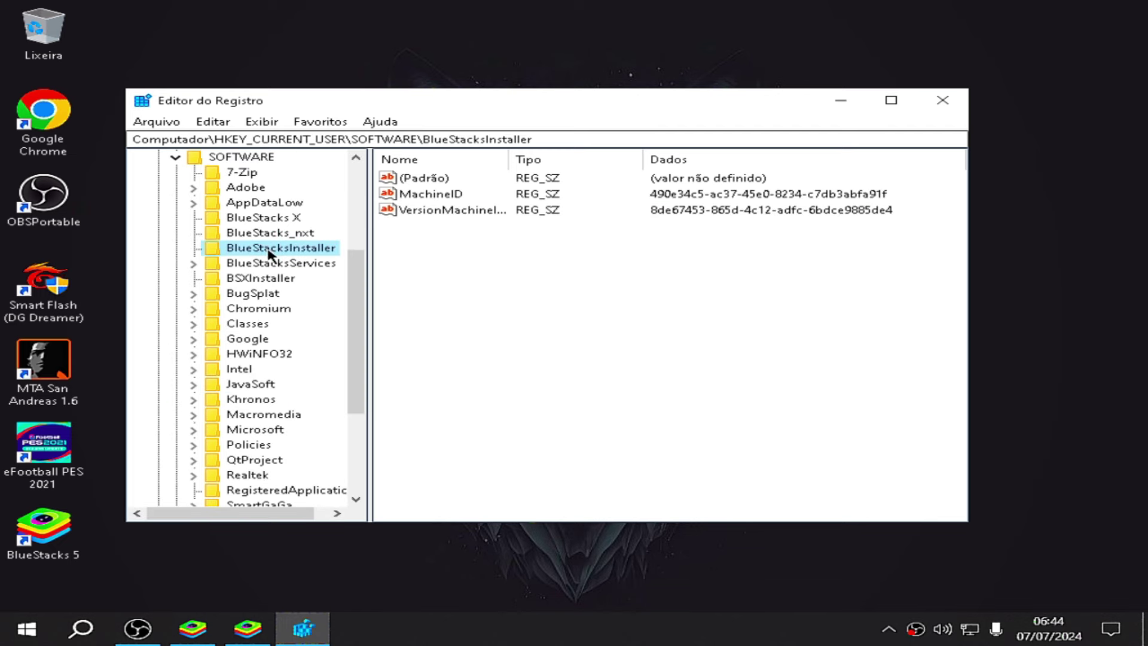
click(246, 219)
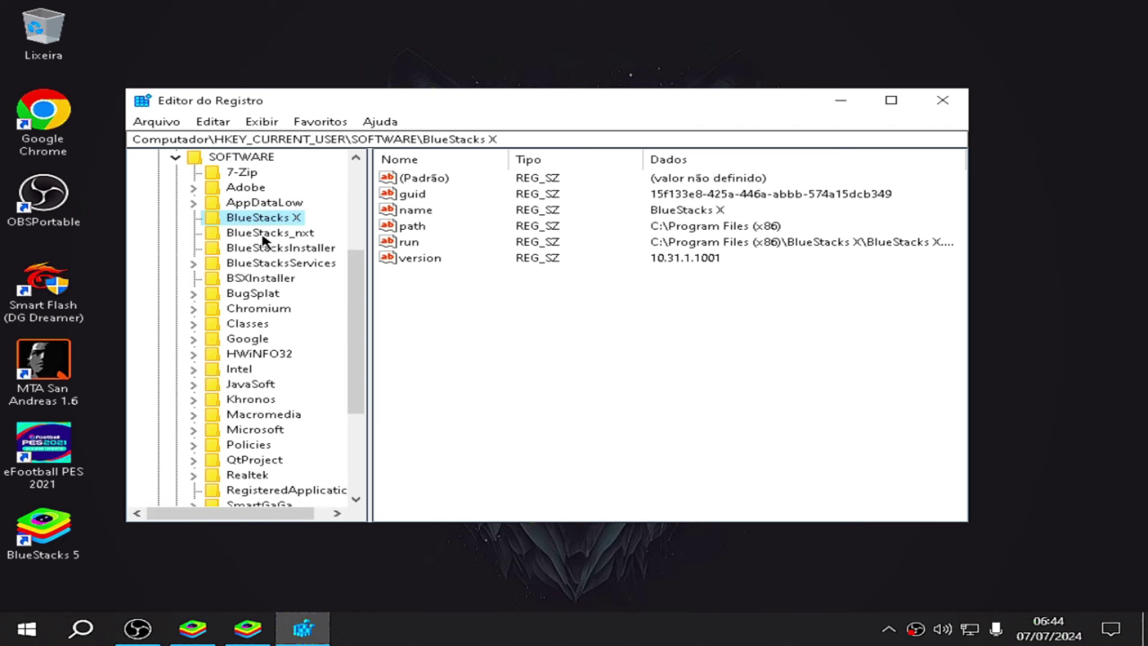
click(266, 248)
click(270, 264)
click(279, 280)
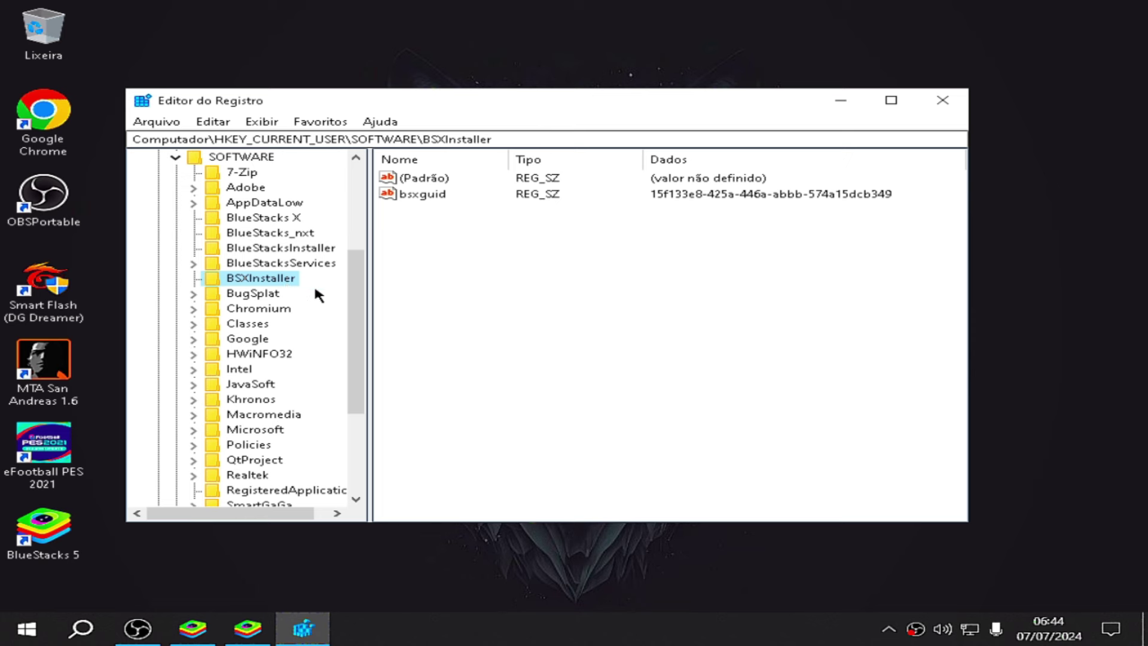
click(960, 106)
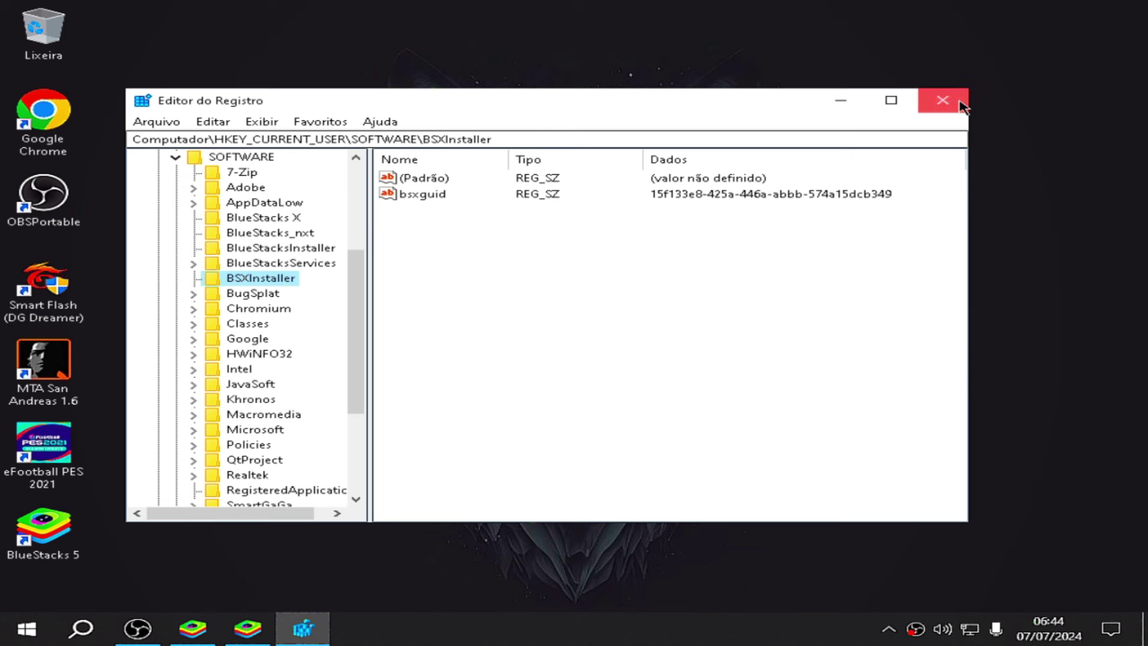
- Collapse the SOFTWARE and HKEY_CURRENT_USER branches and close the Registry Editor
scroll(177, 172, up, 3)
click(175, 293)
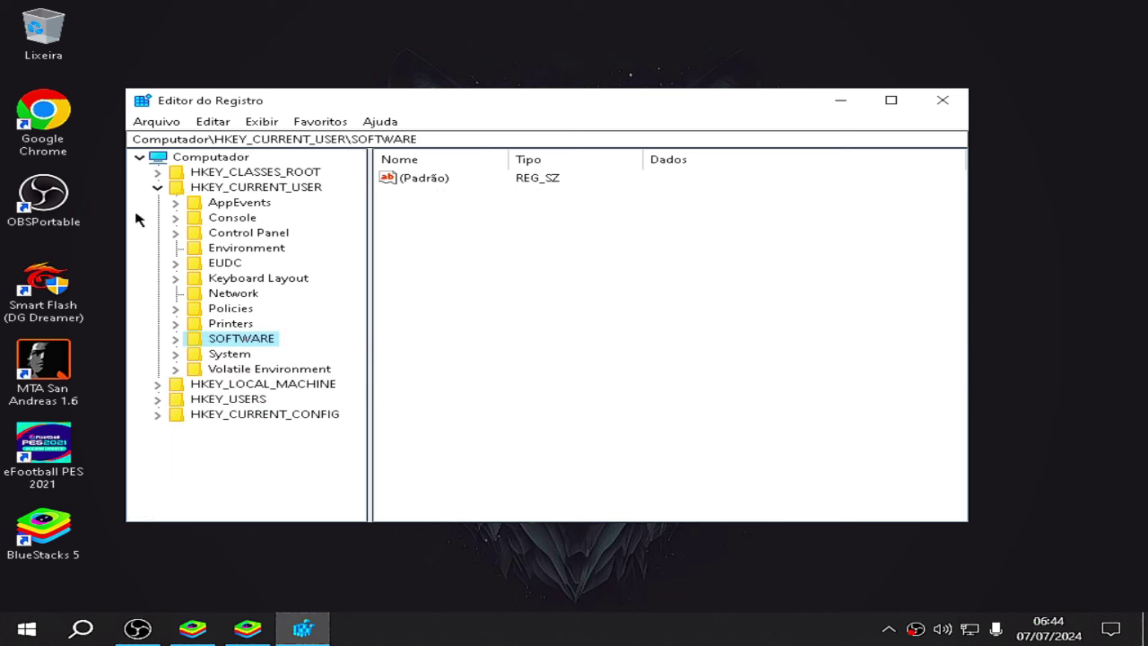
double_click(170, 189)
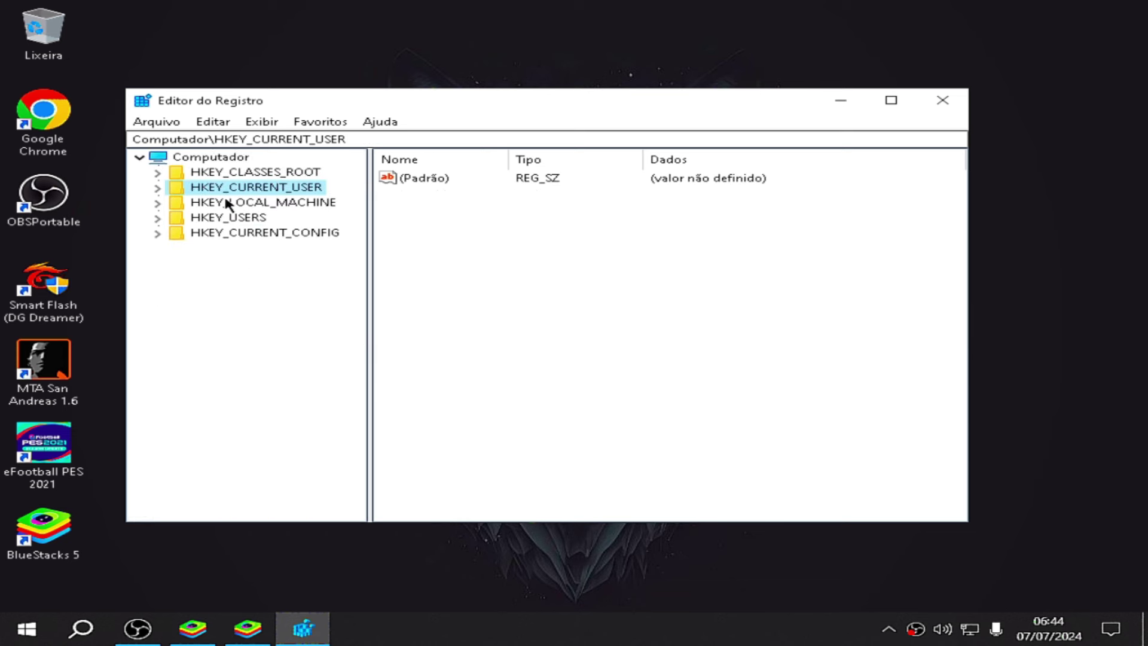
click(943, 101)
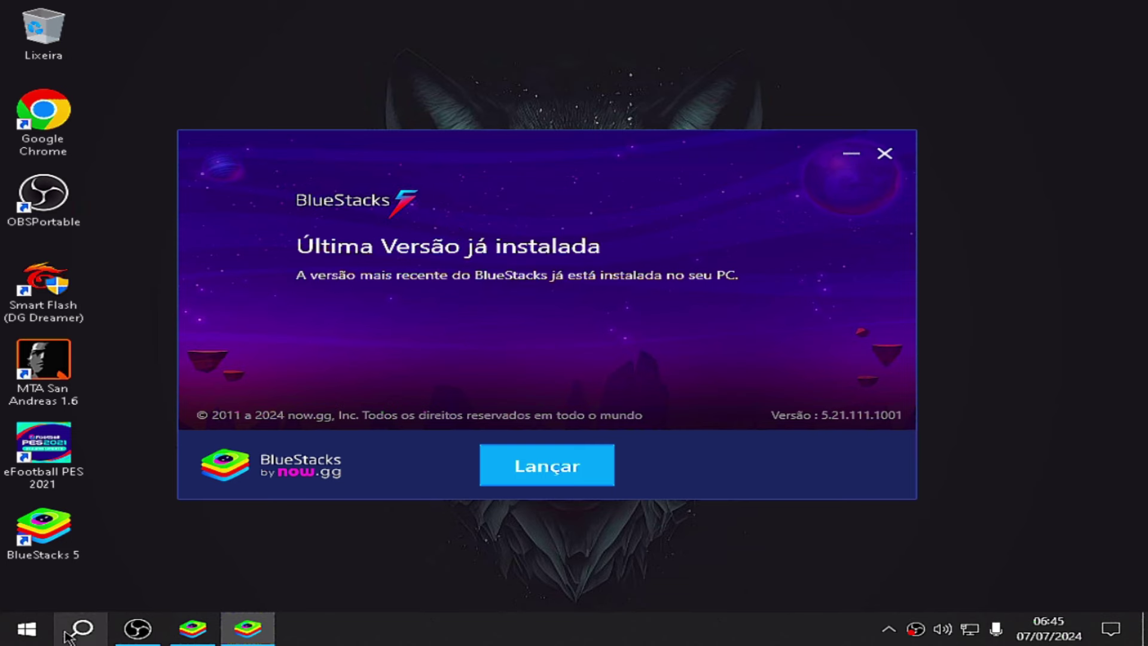
- Run regedit to reopen the Registry Editor and close it again
key(super+r)
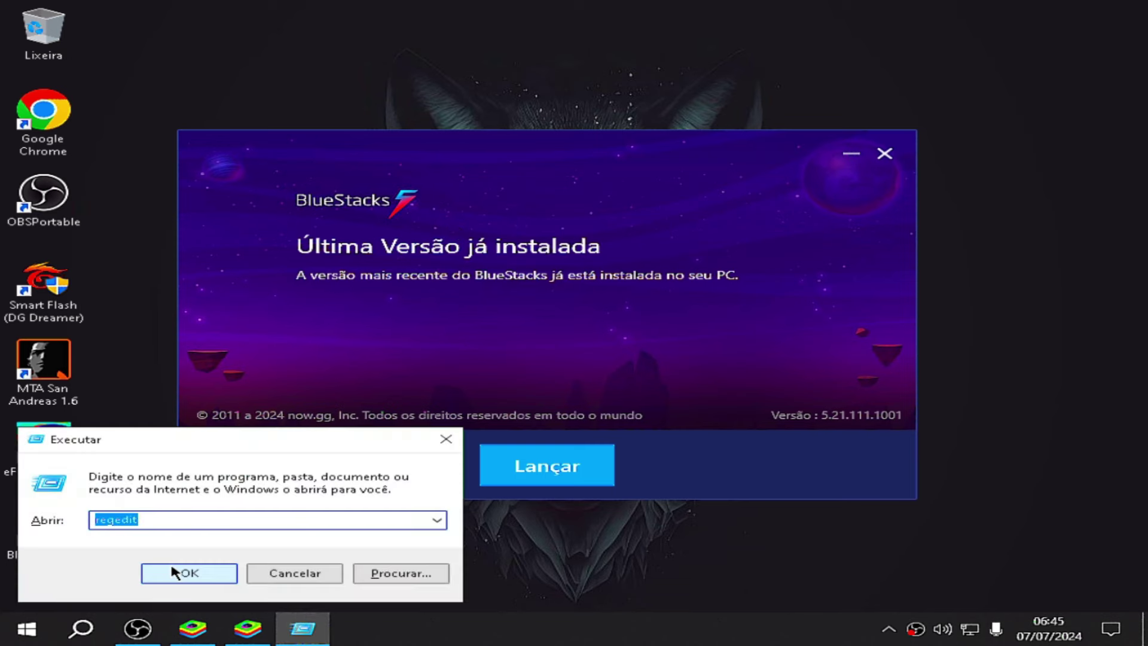
text(regedit)
key(Return)
click(942, 100)
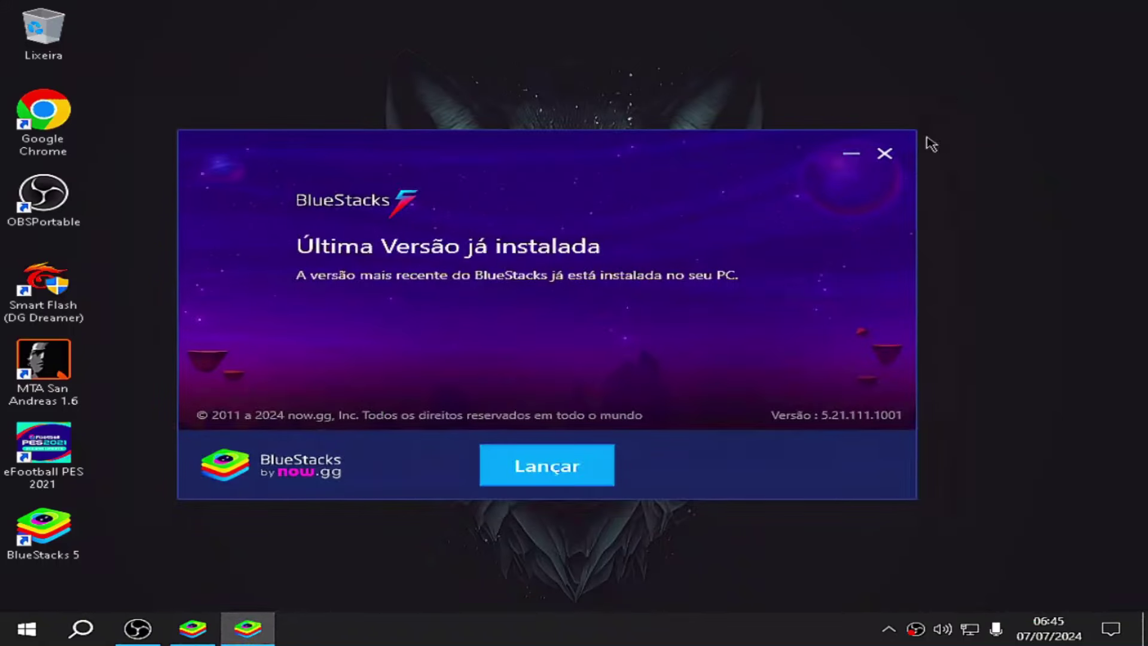
- Close the BlueStacks installer, switch to BlueStacks App Player and open its settings
click(884, 153)
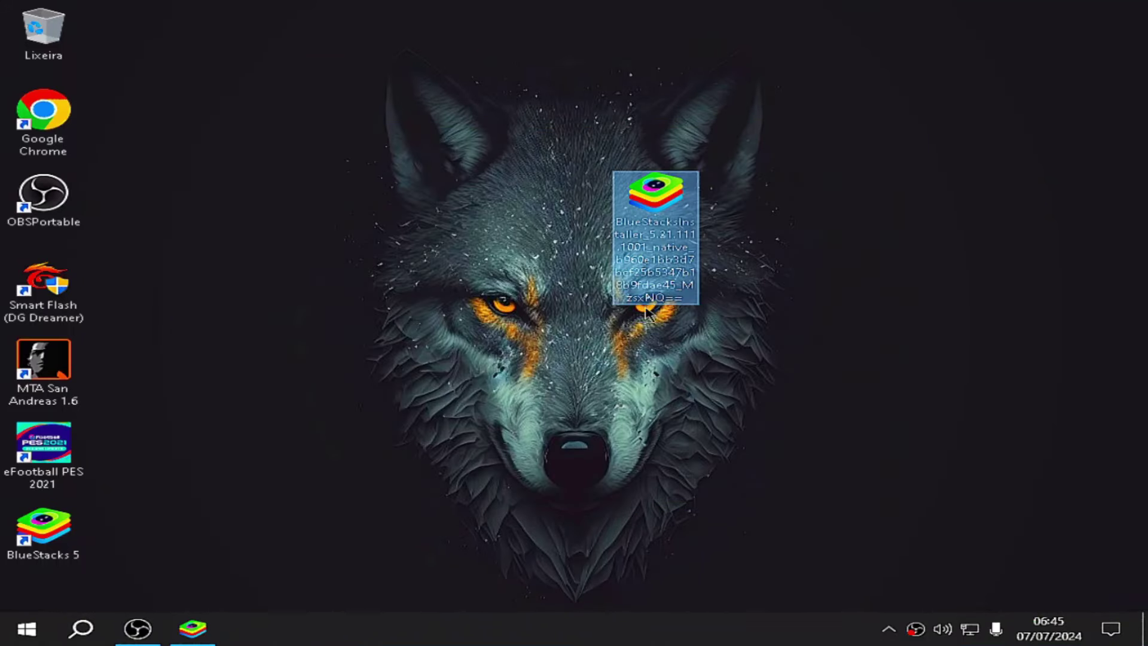
click(192, 628)
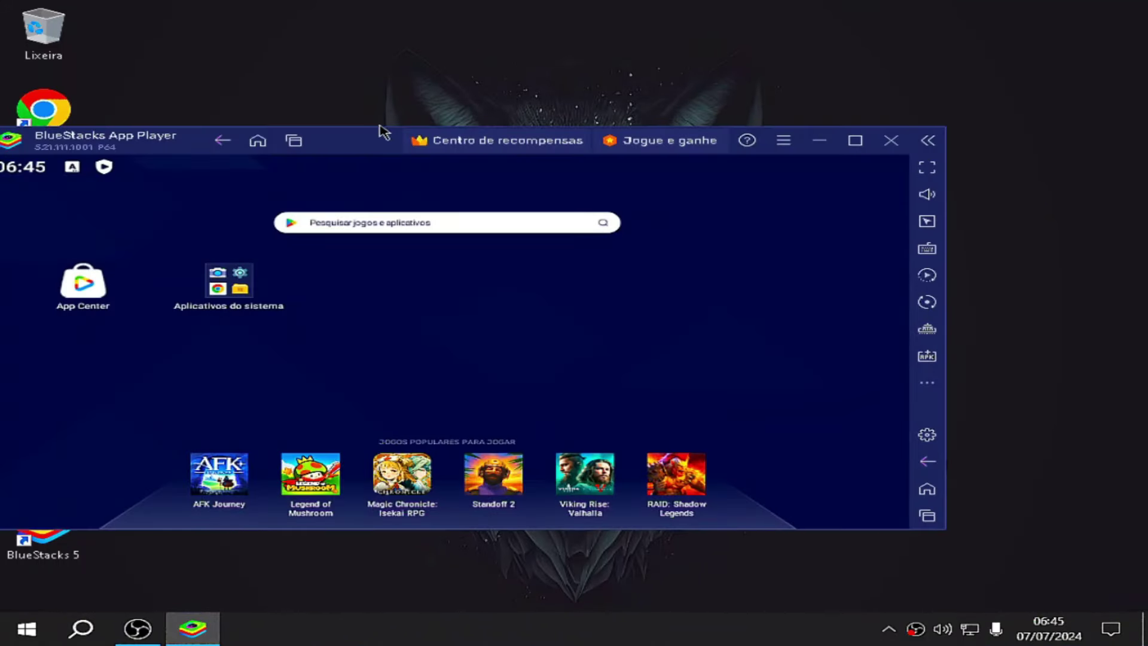
click(824, 118)
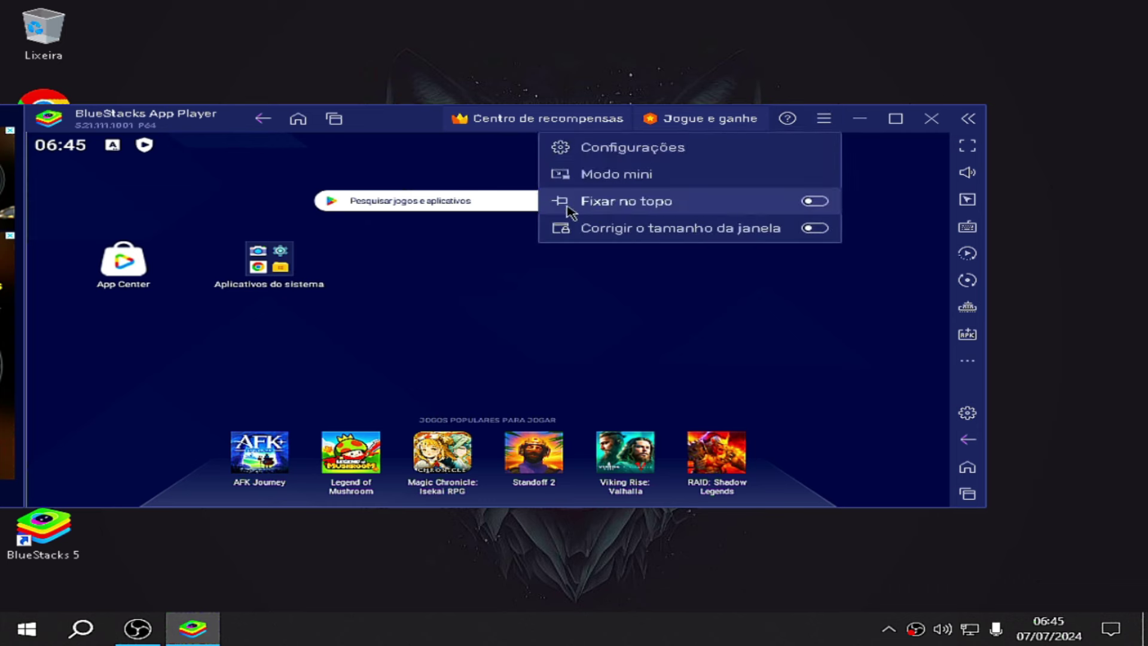
click(672, 157)
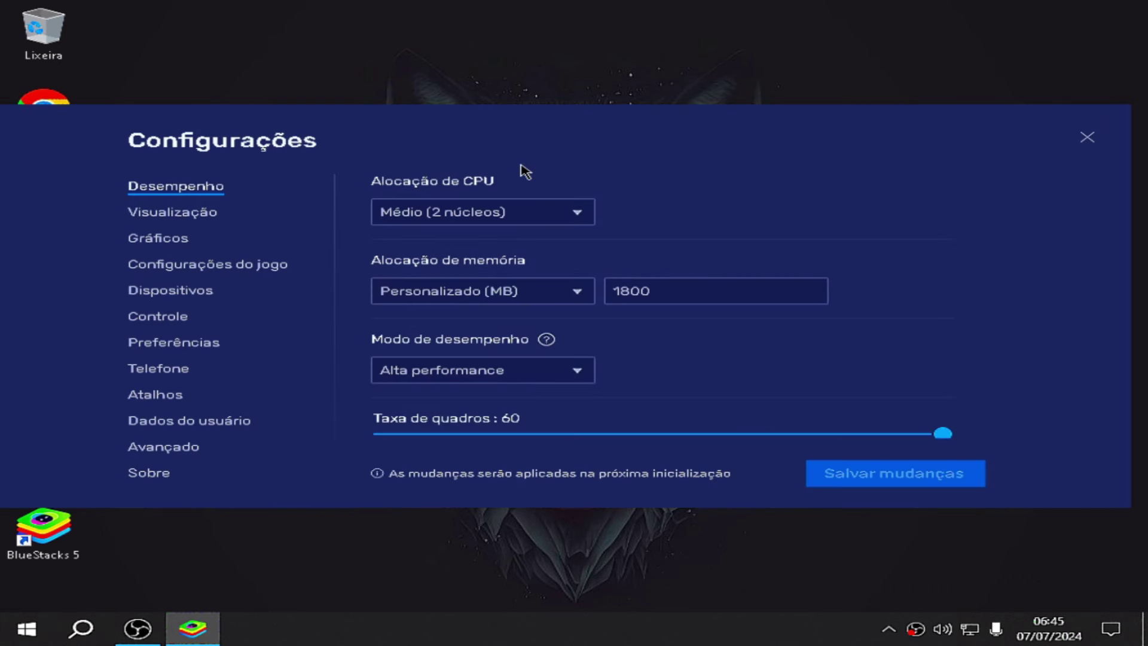
- Examine the CPU allocation options in the performance settings without changing the selection
click(507, 212)
click(624, 220)
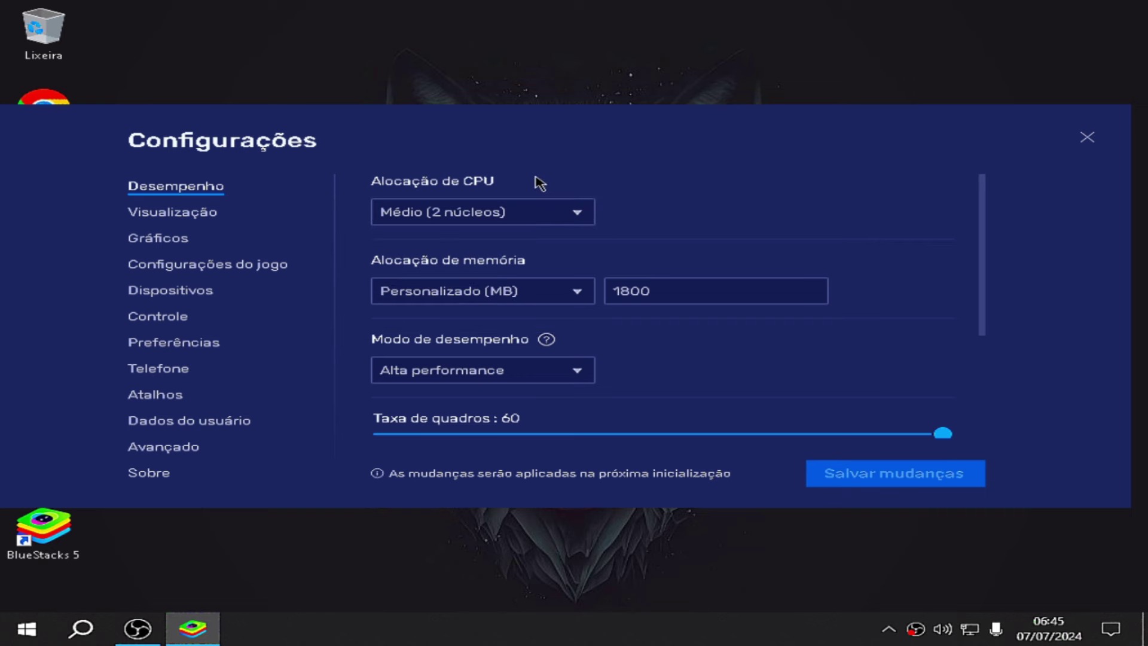
click(545, 214)
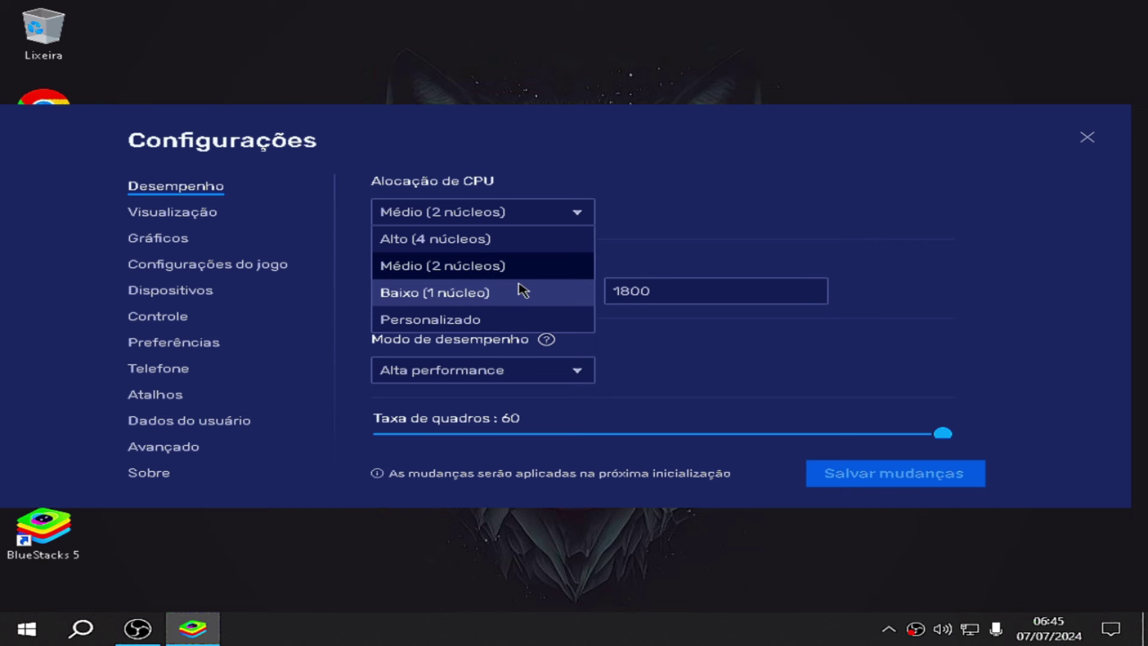
click(652, 231)
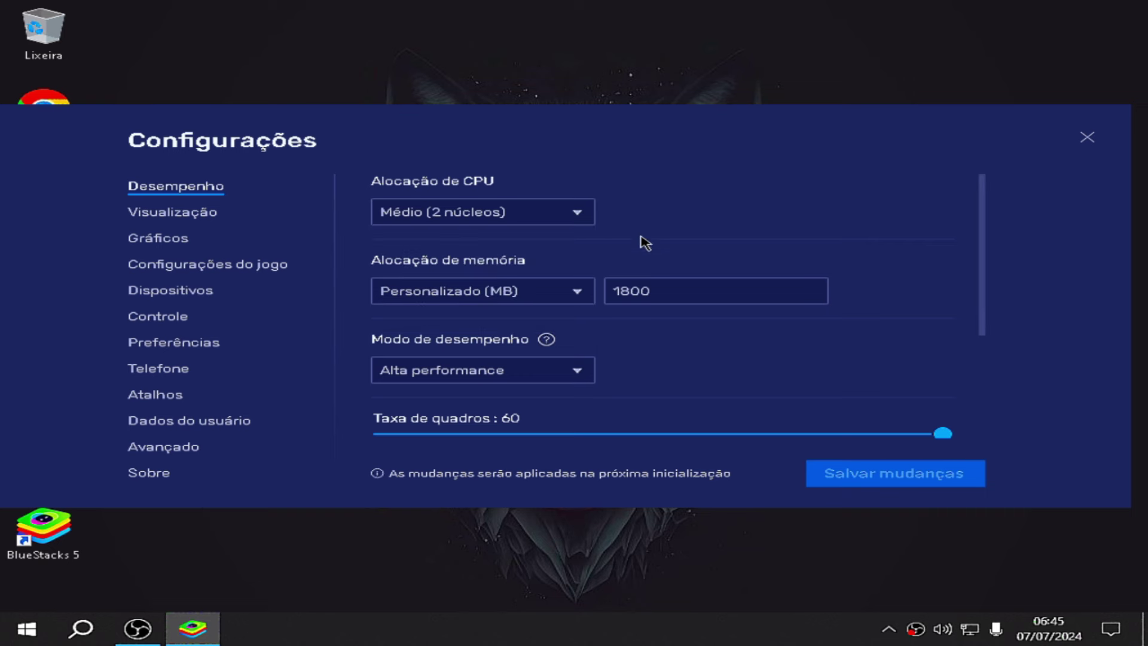
- Set the memory allocation to (4 GB) Aprimorado in the performance settings
click(625, 287)
drag(666, 289, 623, 287)
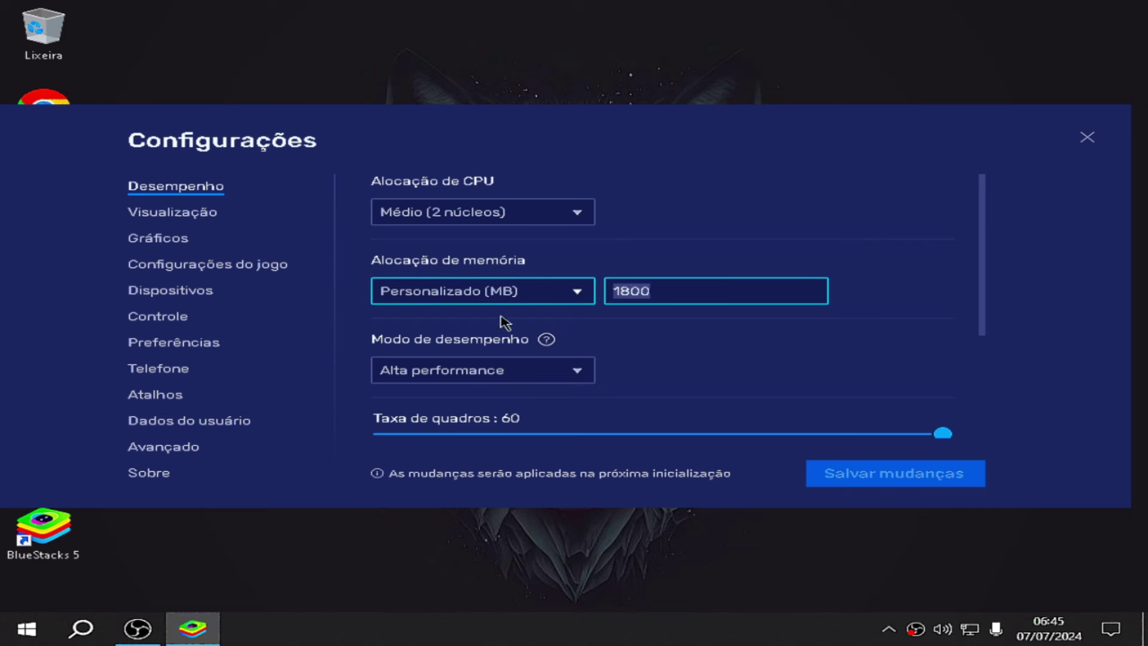
click(545, 289)
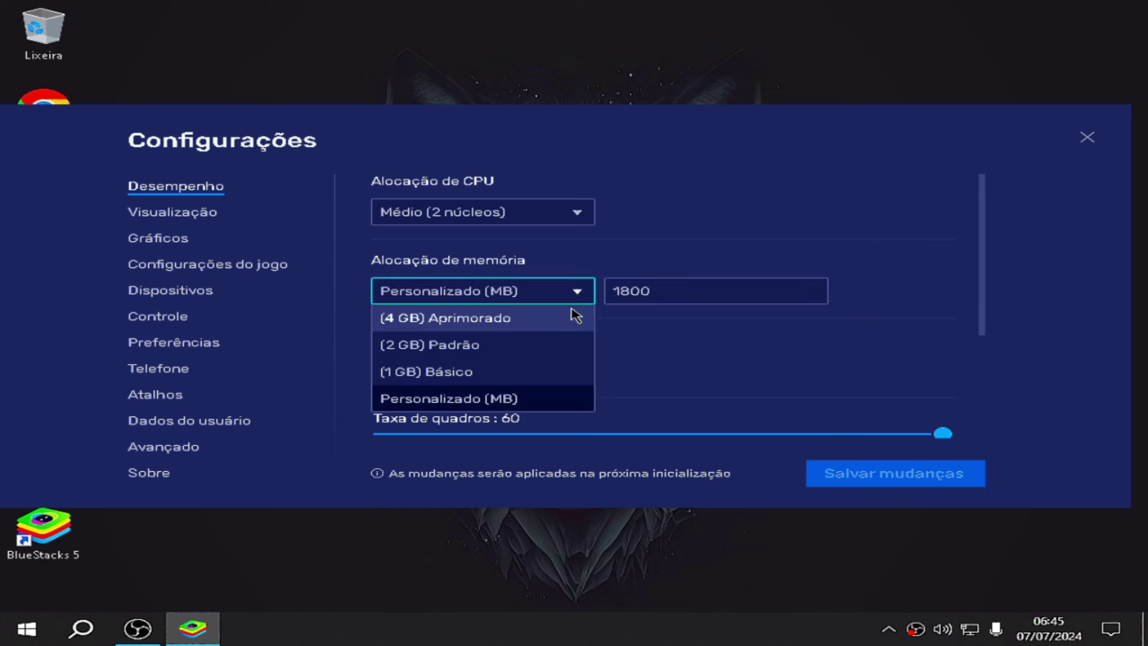
click(520, 328)
click(520, 295)
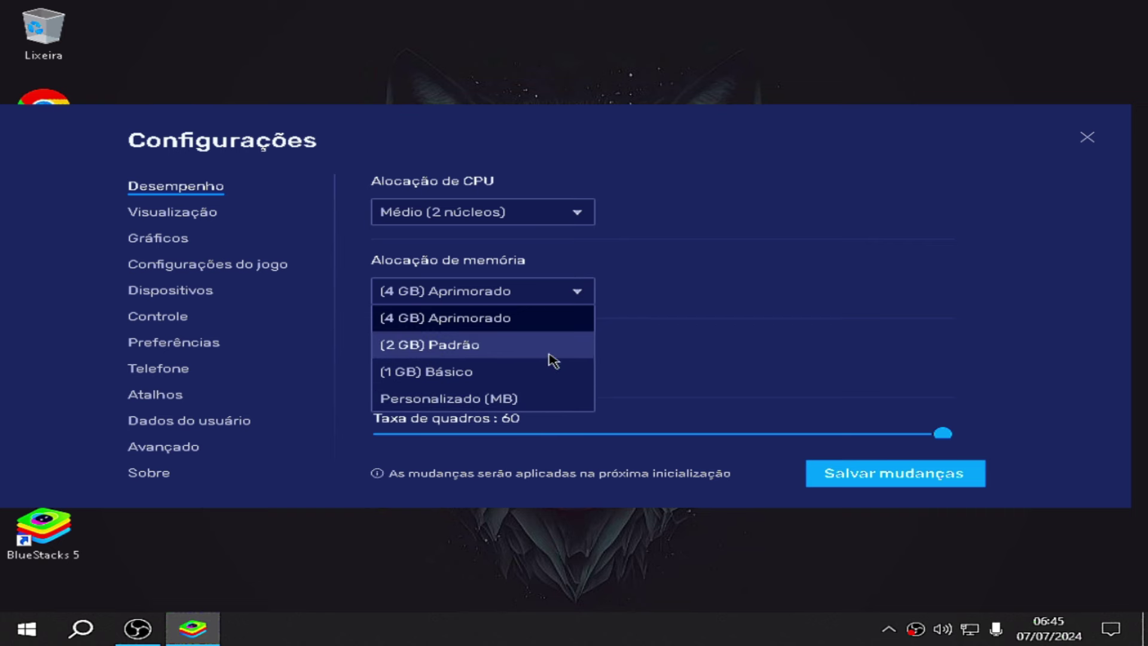
click(535, 320)
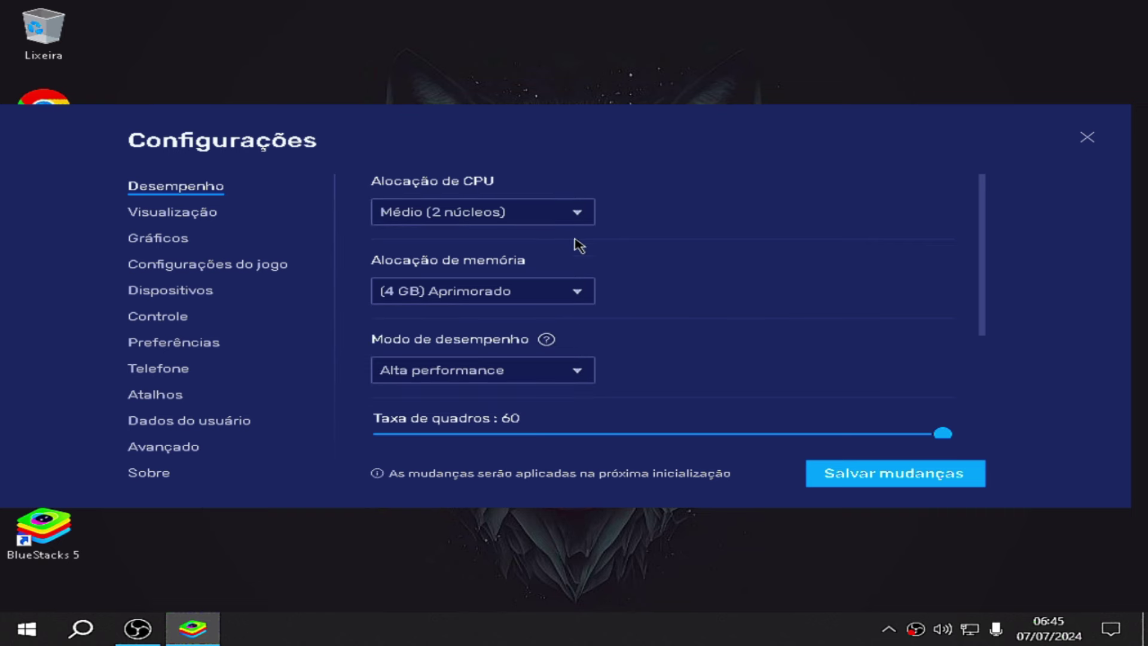
scroll(608, 303, down, 3)
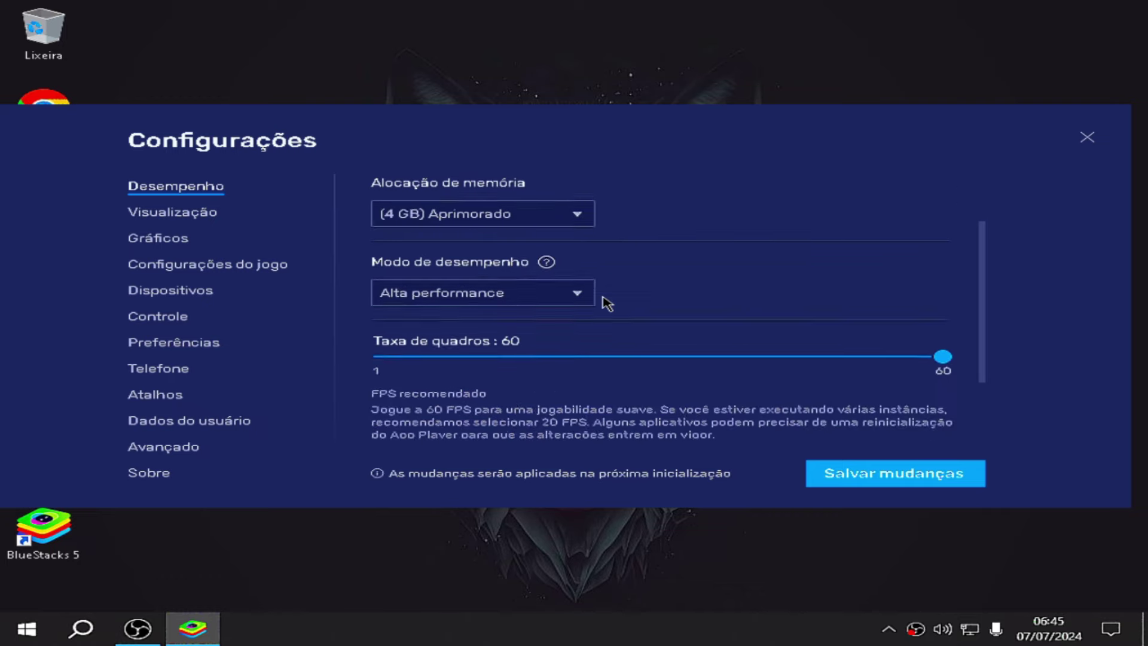
- Examine the performance mode options in the performance settings and keep Alta performance selected
click(577, 203)
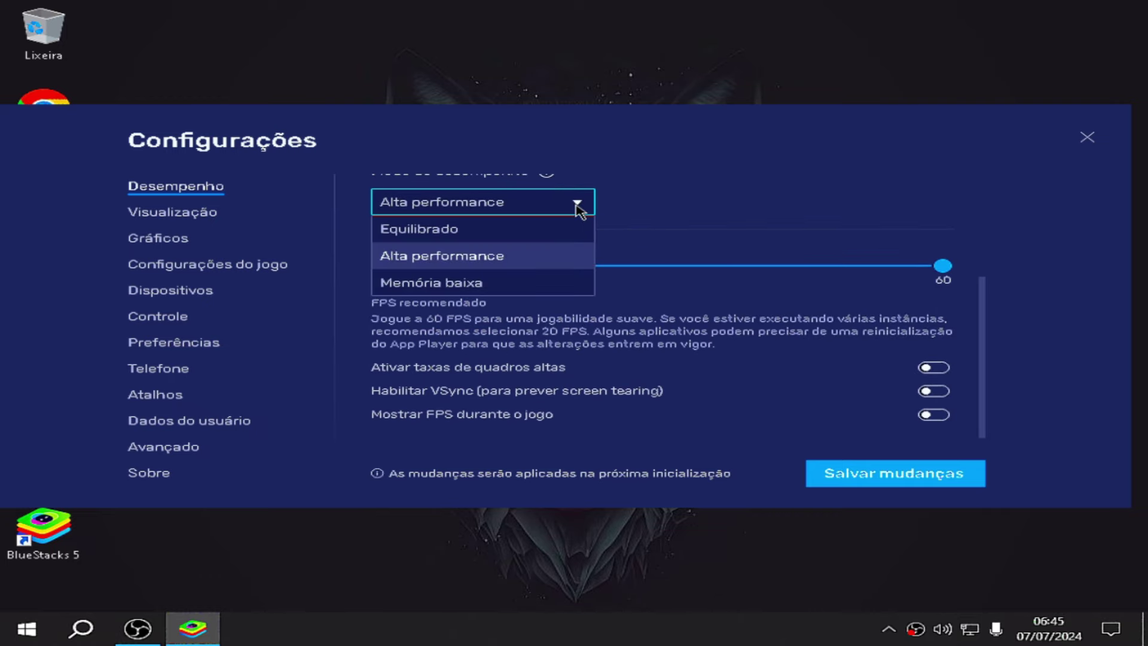
scroll(635, 243, up, 3)
scroll(656, 336, down, 3)
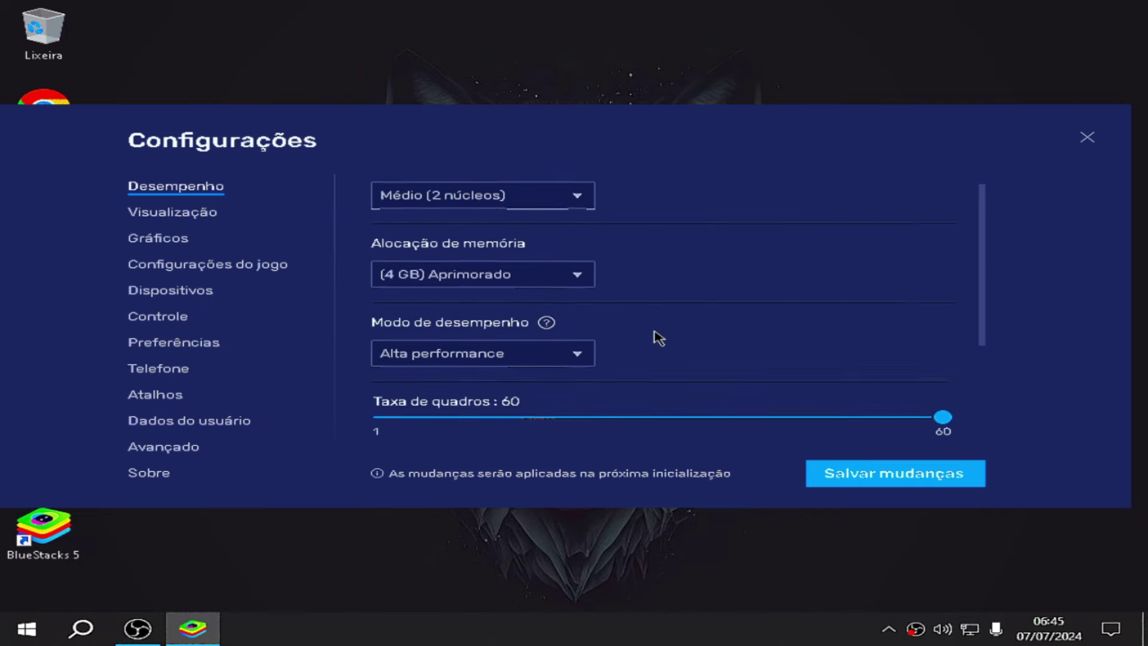
click(509, 200)
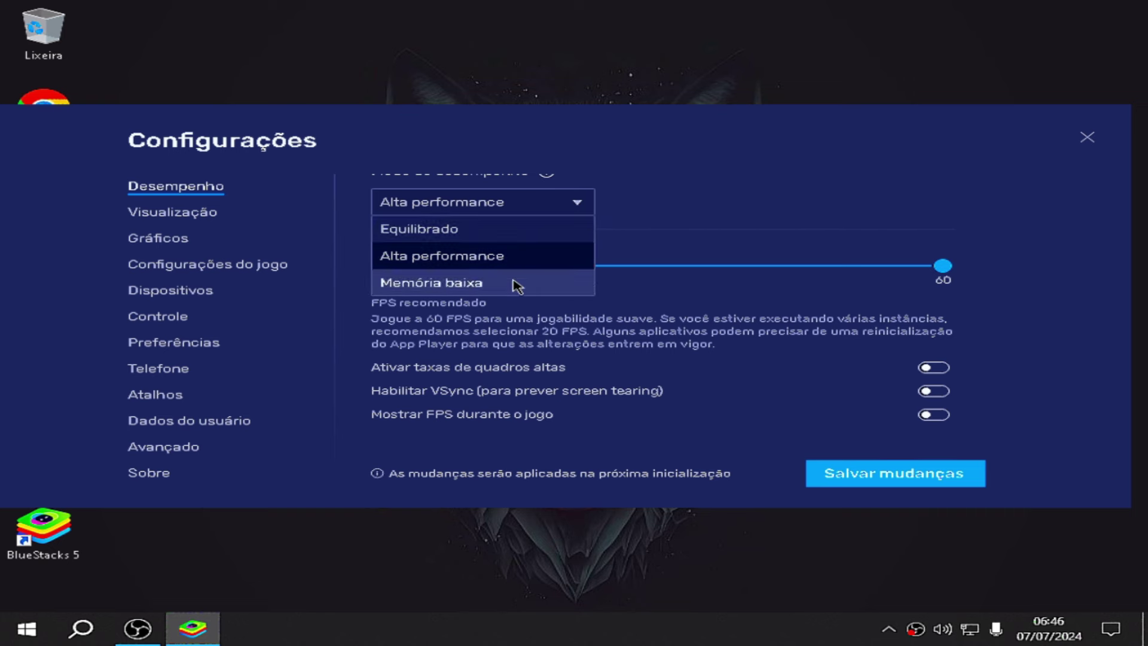
click(854, 245)
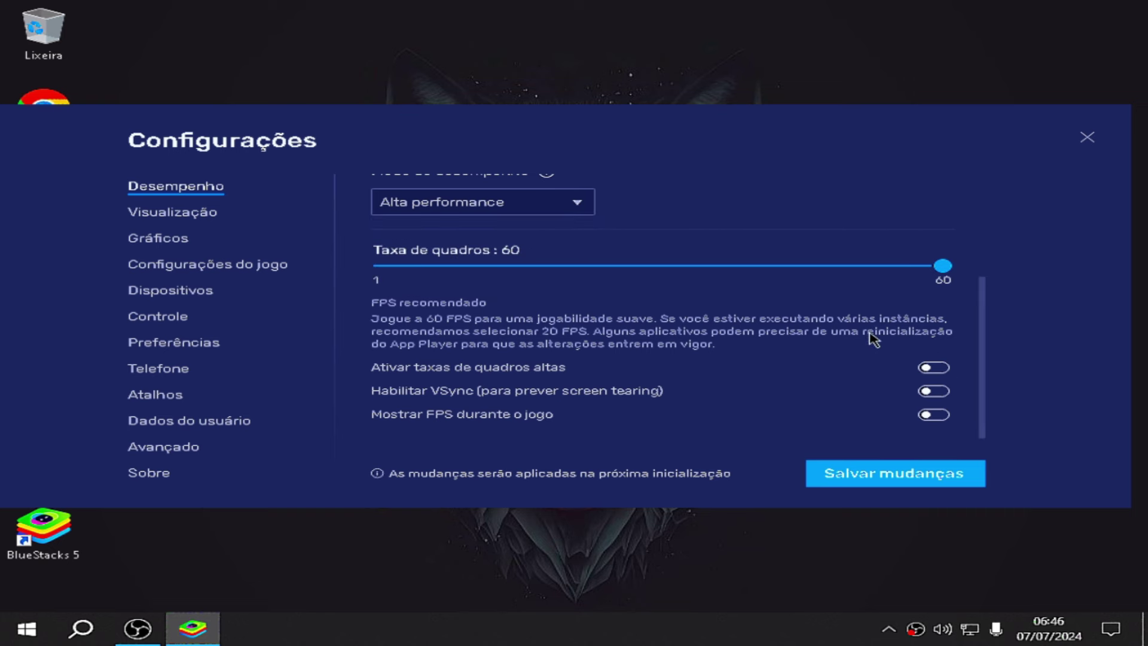
- Enable high frame rates and the in-game FPS display, and set the frame rate to 240
click(923, 367)
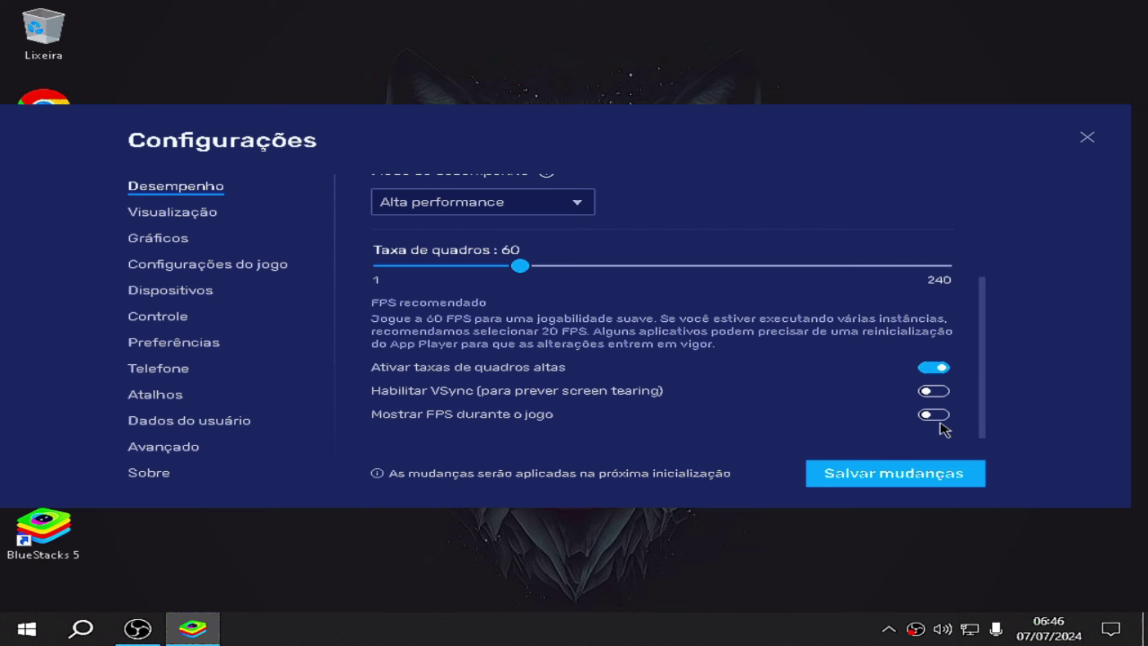
click(937, 418)
drag(517, 274, 1070, 292)
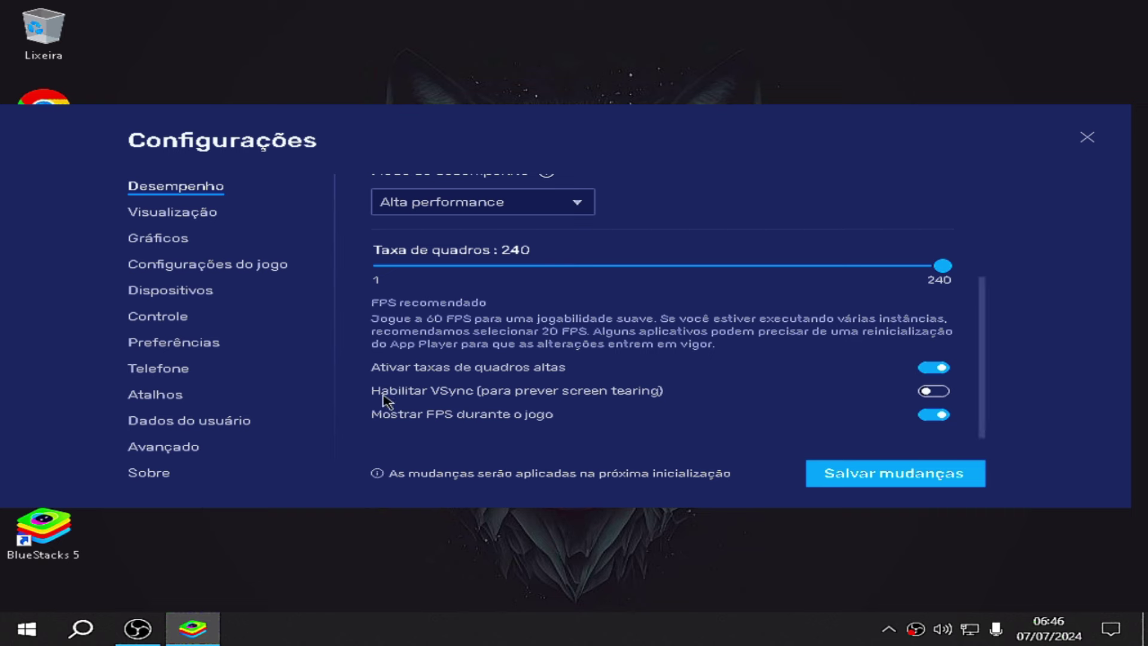
- Keep the pending performance changes instead of discarding them, save them and restart the player
click(187, 213)
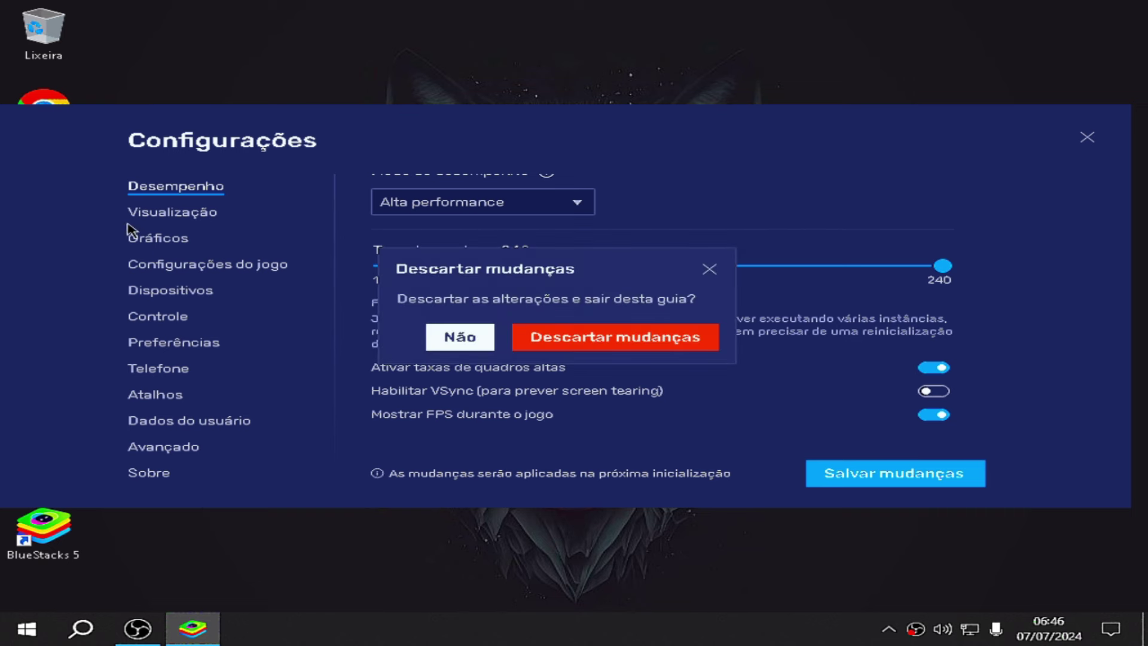
click(711, 270)
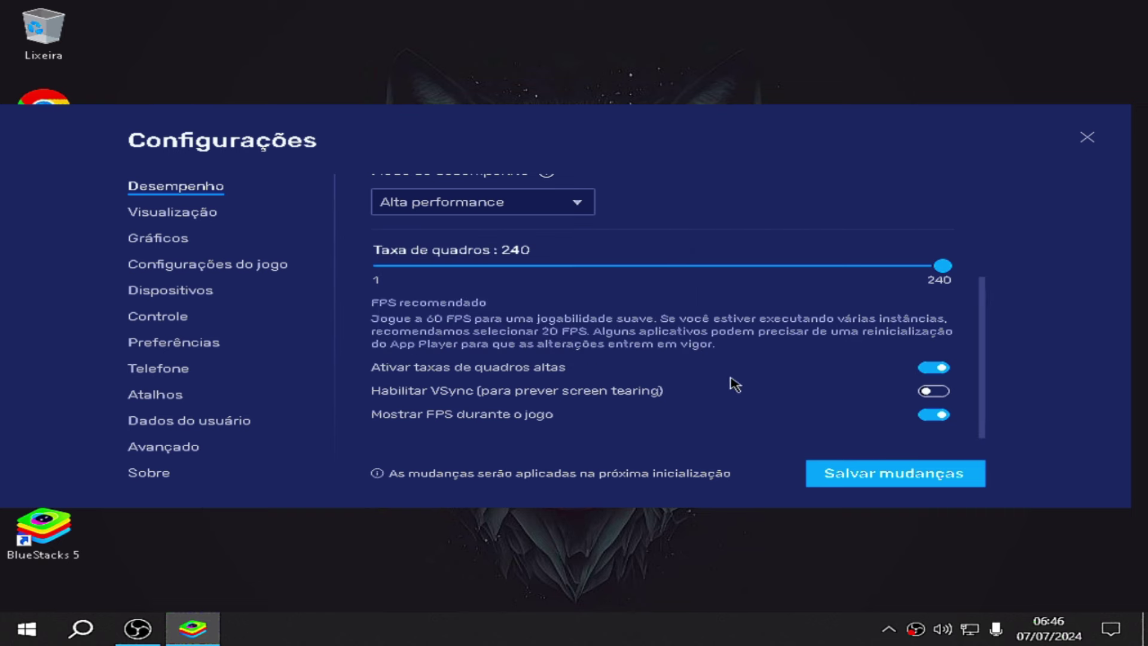
click(909, 483)
click(553, 325)
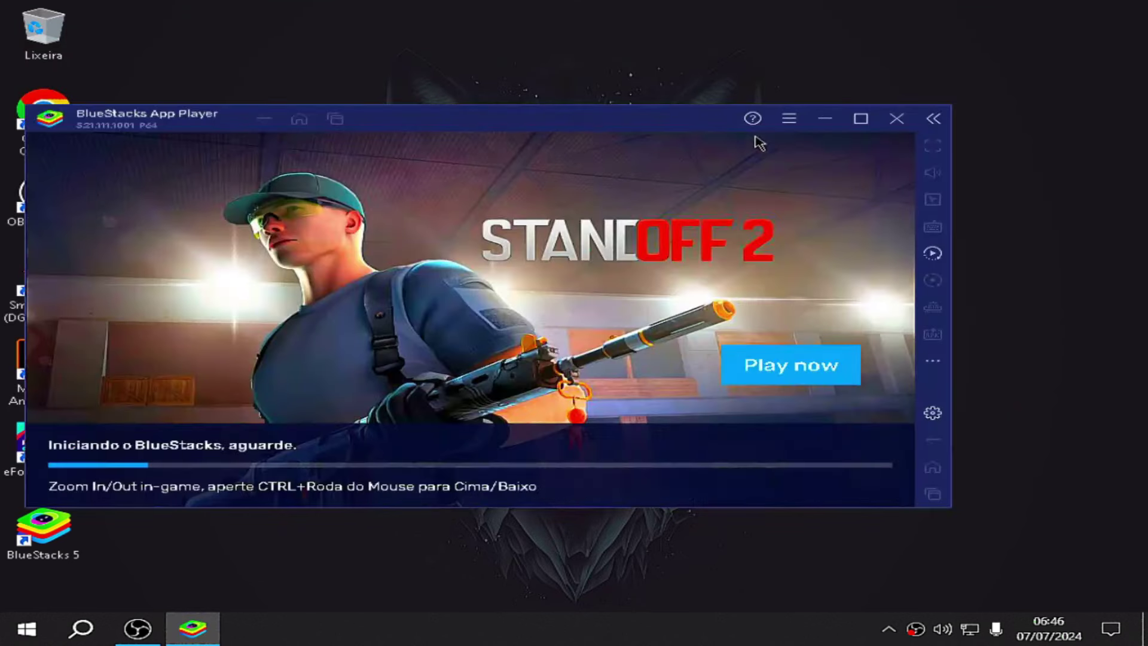
- Reopen the settings, set the display resolution type to Personalizado and start adding a custom resolution
click(789, 118)
click(754, 147)
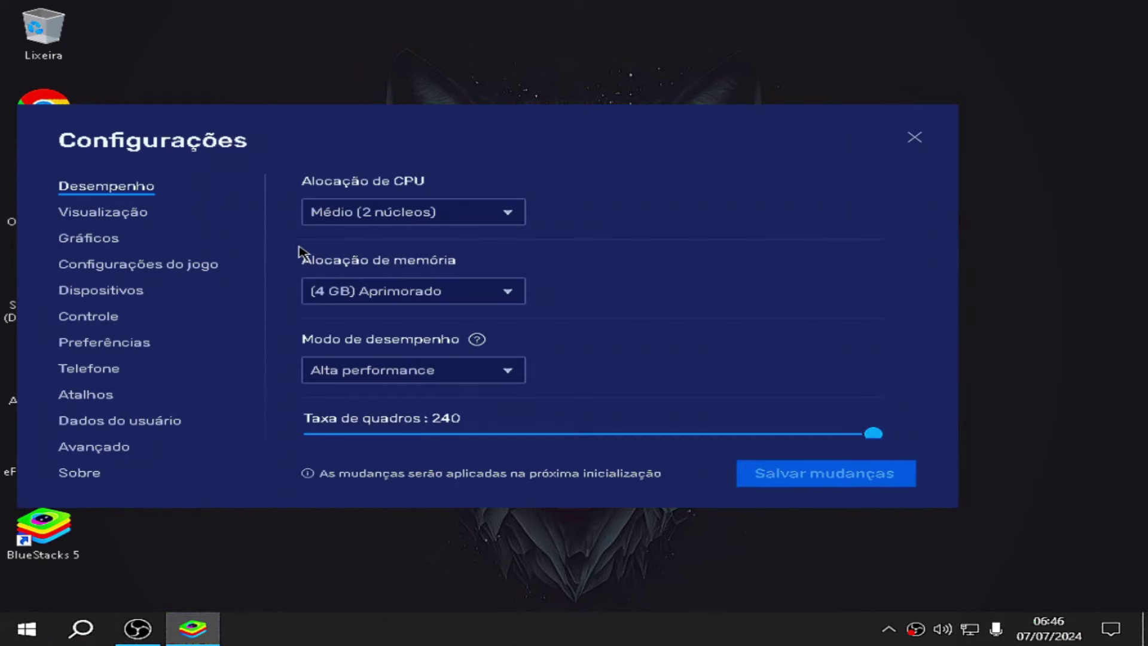
click(134, 217)
click(466, 212)
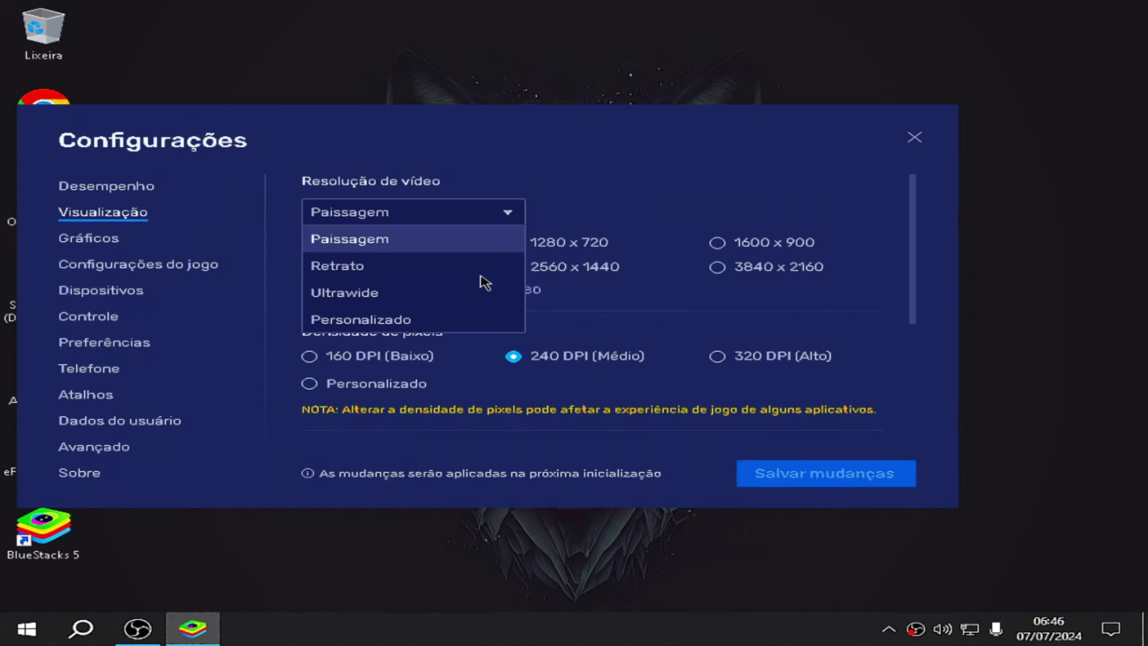
click(448, 318)
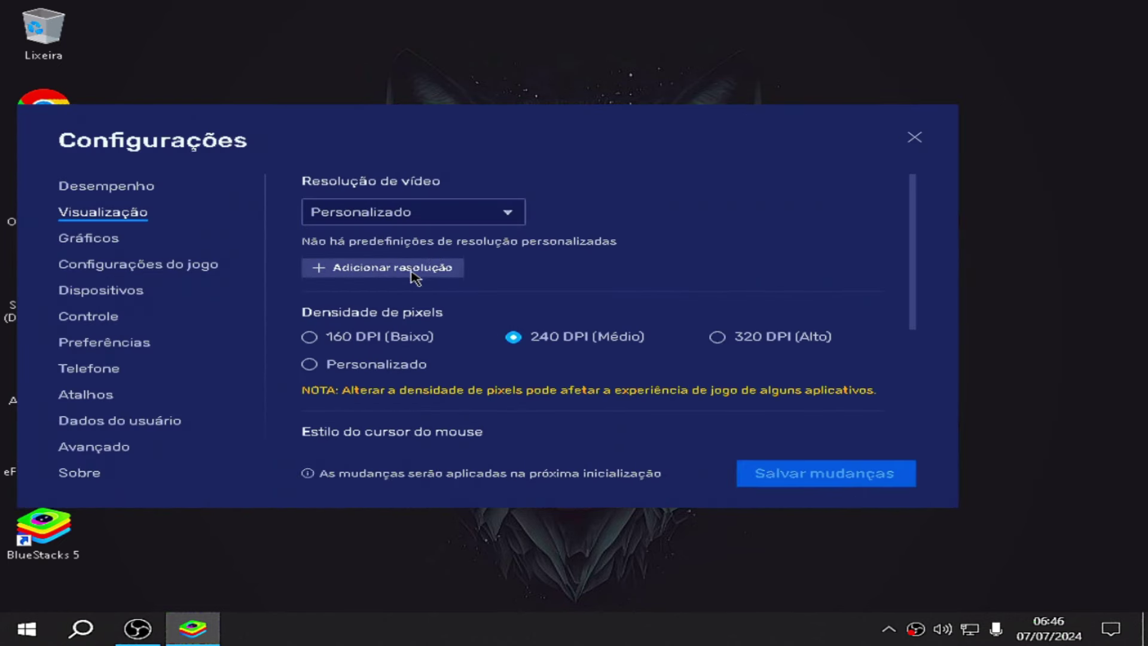
click(452, 267)
click(500, 275)
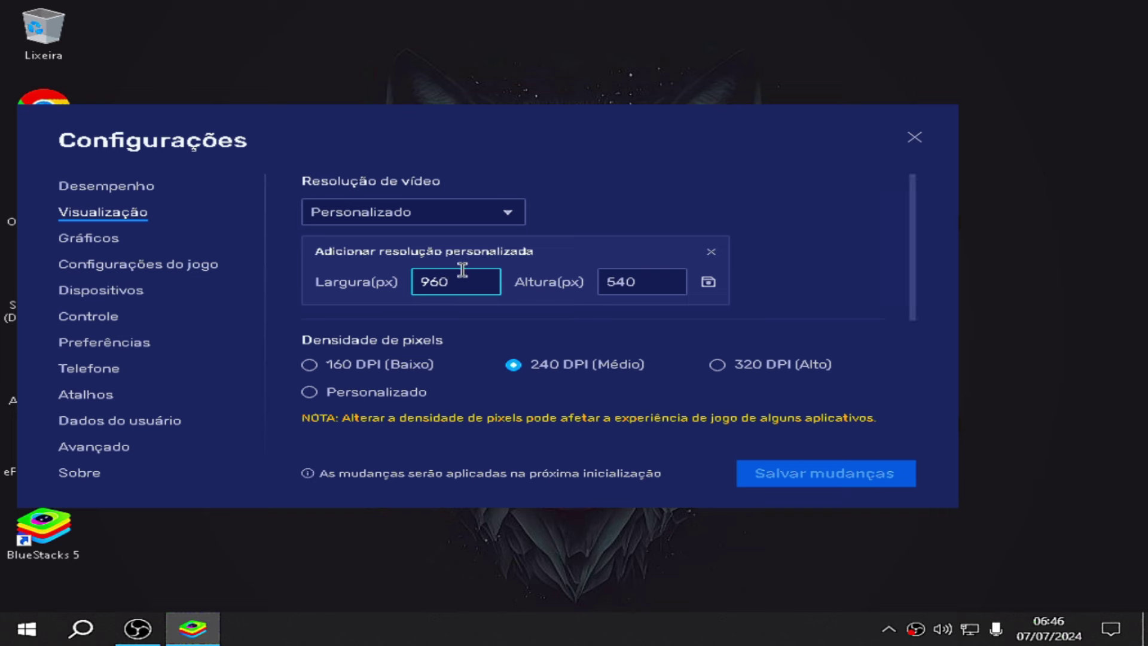
- Enter 800 px width and 600 px height for the custom resolution
double_click(469, 280)
text(800)
click(648, 280)
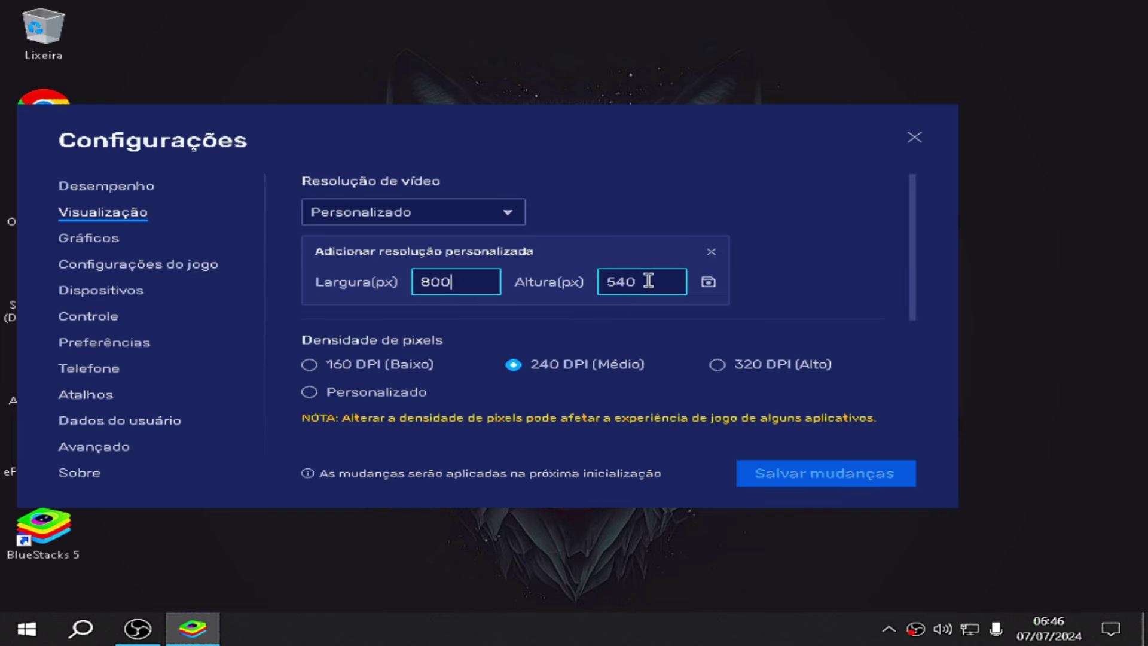
double_click(648, 280)
text(600)
- Set the custom resolution to 1024 px wide by 768 px high and store it in the resolution list
click(472, 281)
double_click(457, 281)
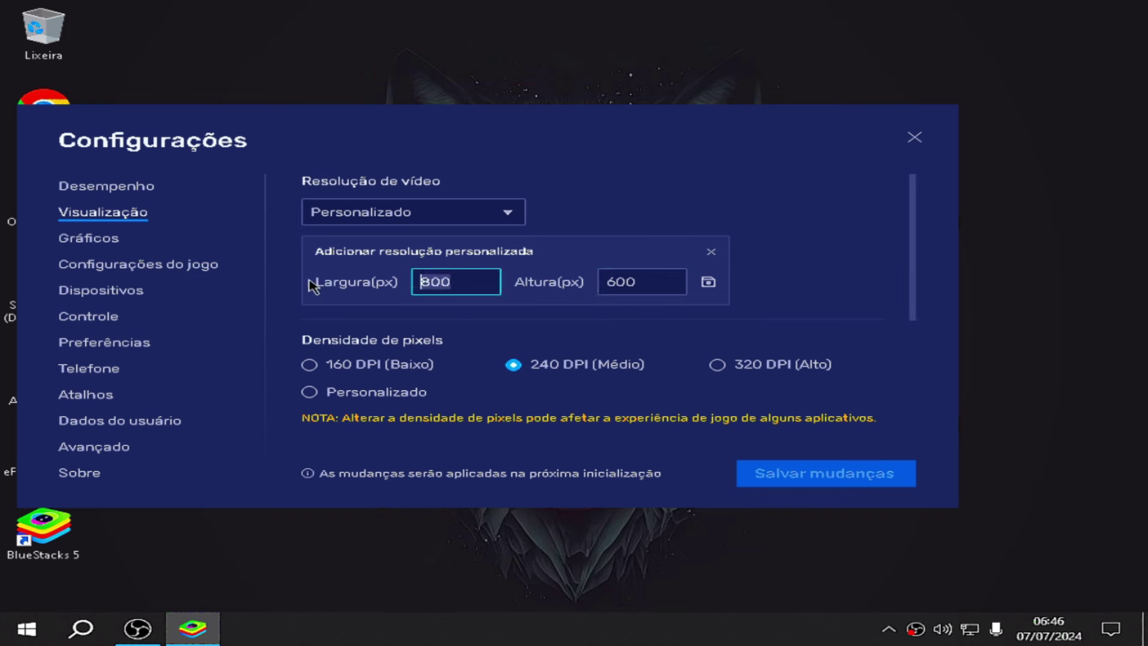
text(1024)
double_click(612, 285)
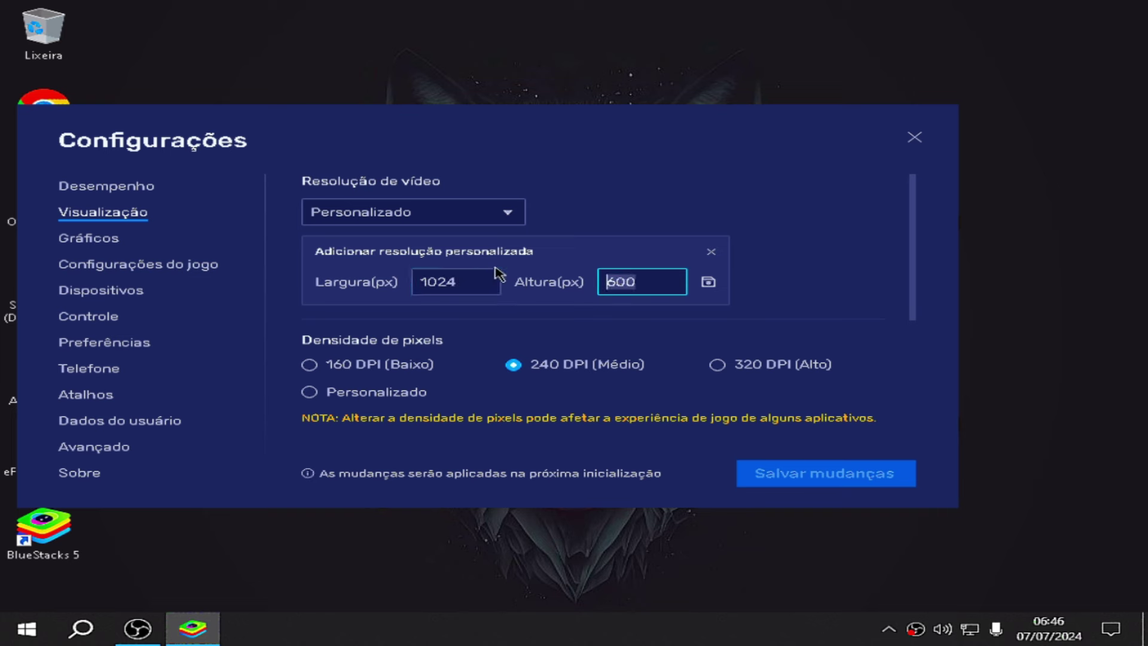
text(7668)
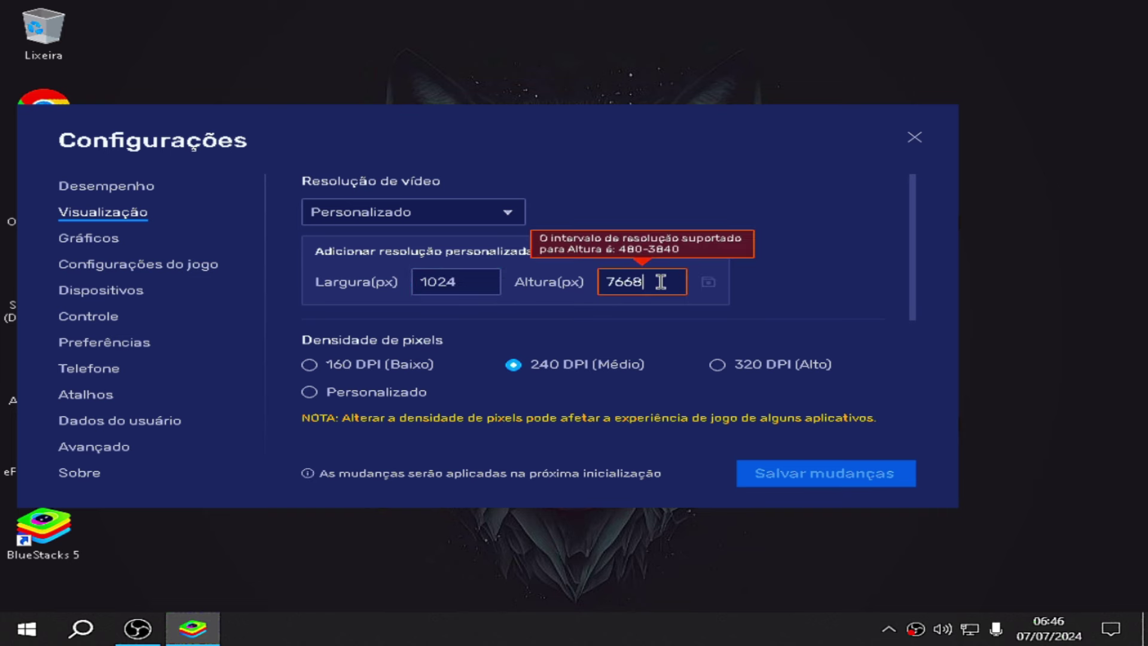
key(BackSpace)
key(BackSpace)
text(8)
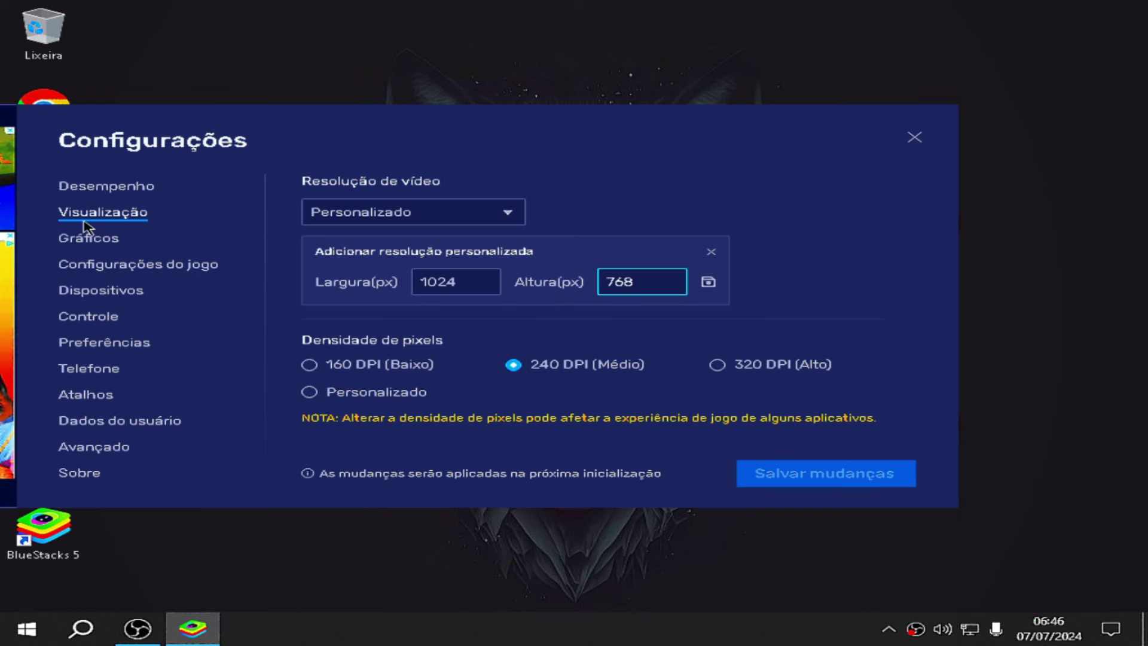
scroll(598, 305, down, 4)
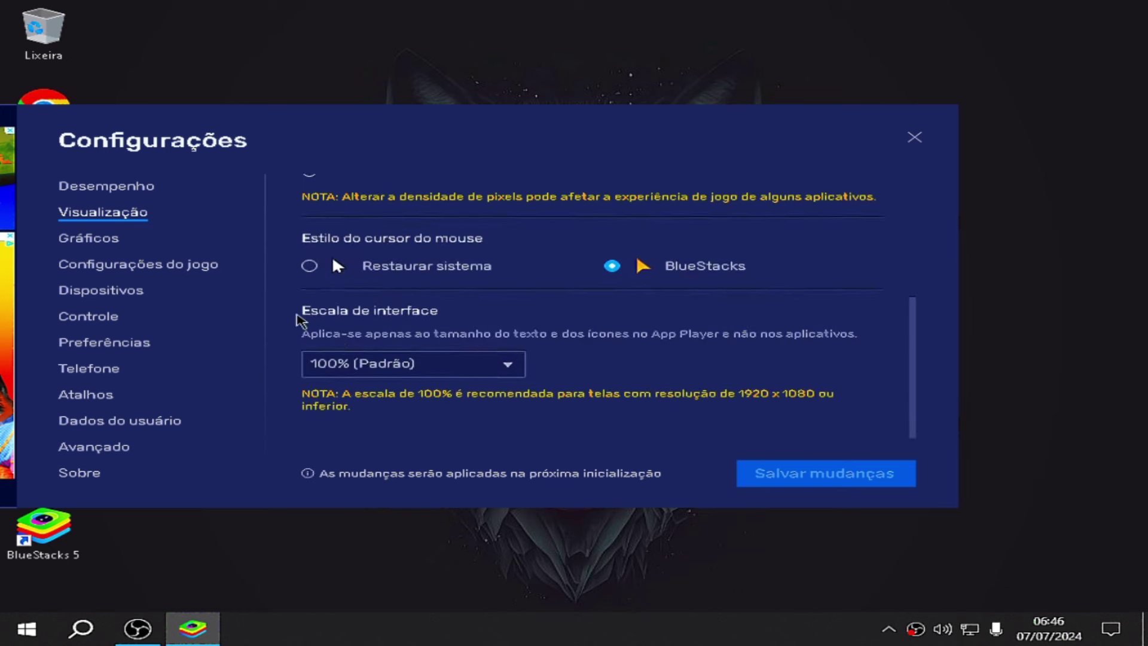
scroll(565, 299, up, 1)
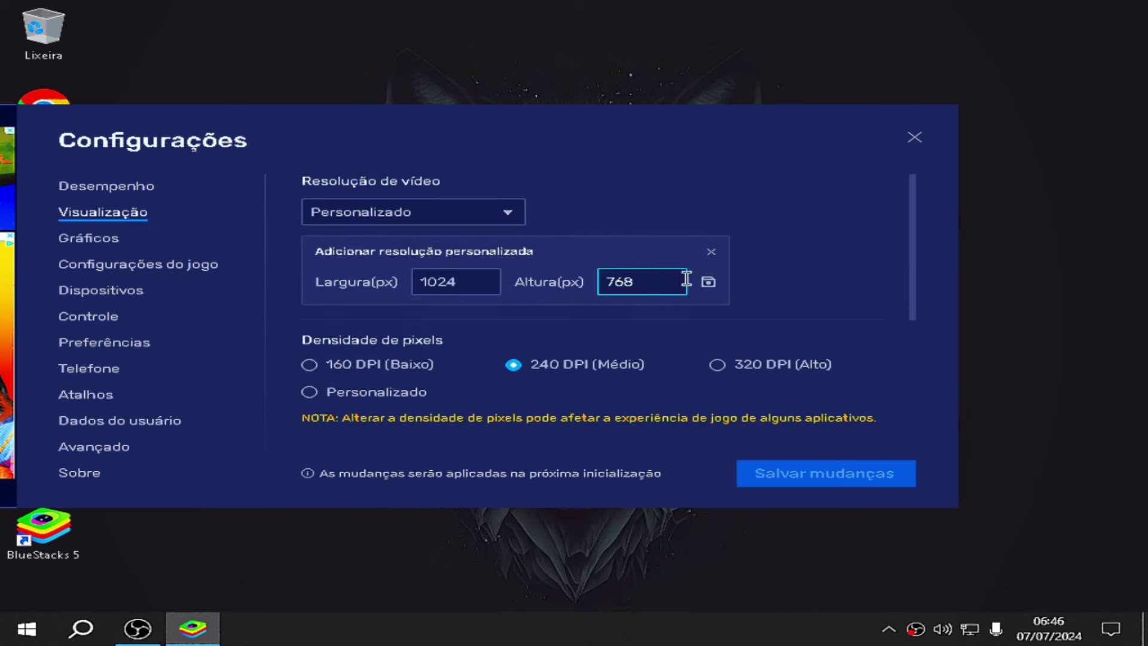
click(709, 282)
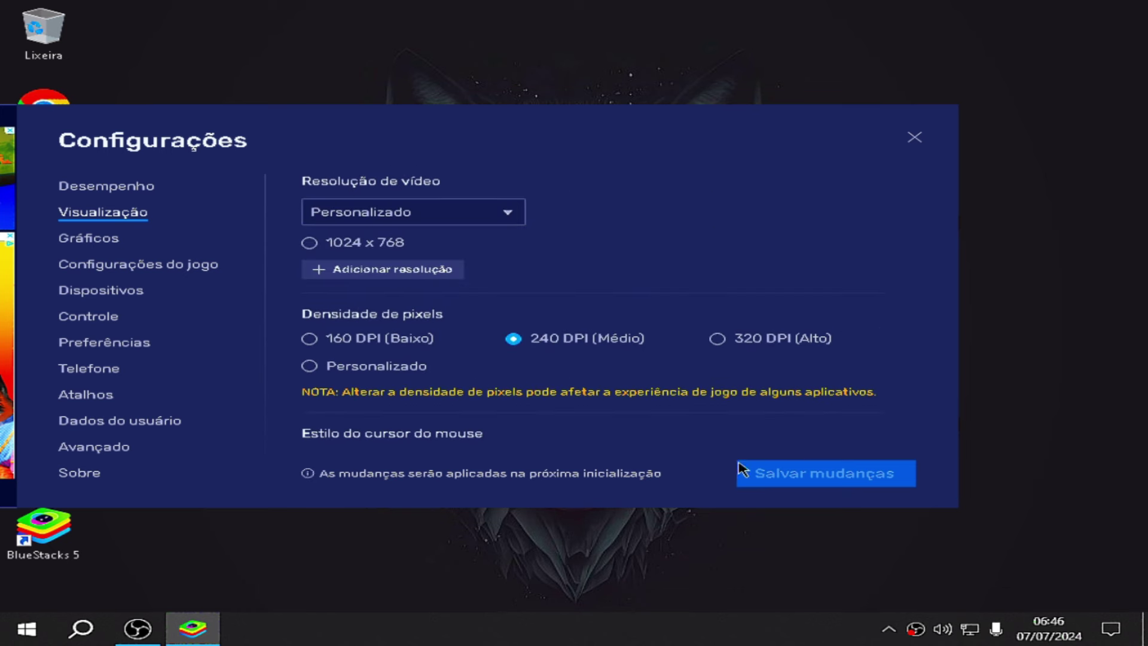
- Select the 1024 x 768 resolution, save the display changes and restart the player
click(309, 242)
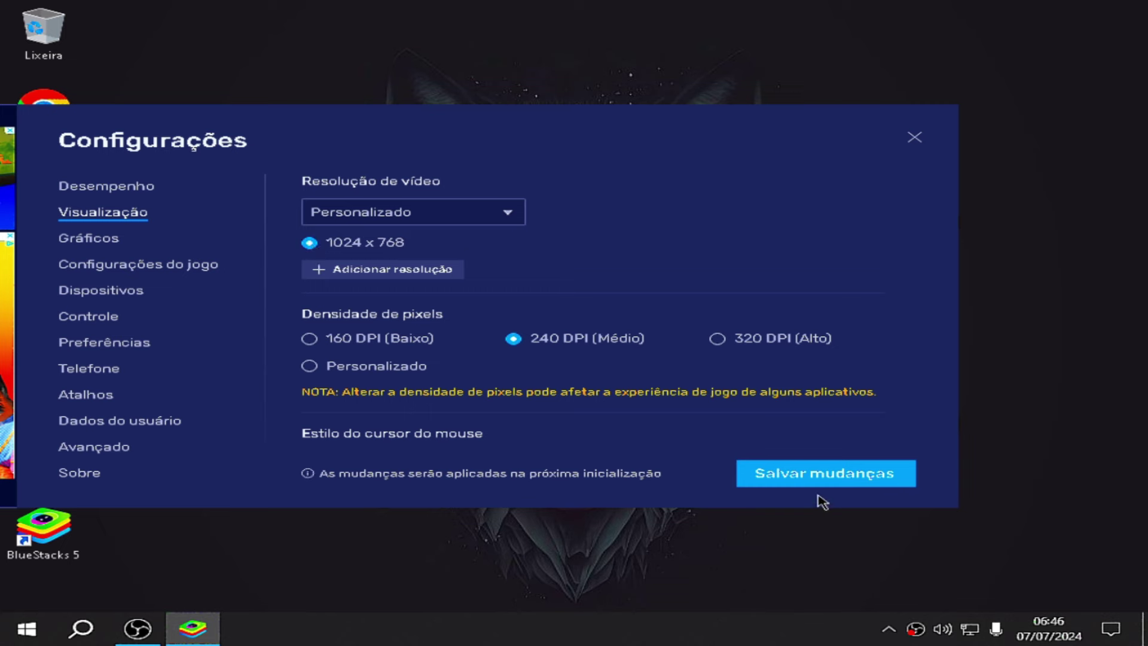
click(824, 475)
click(464, 334)
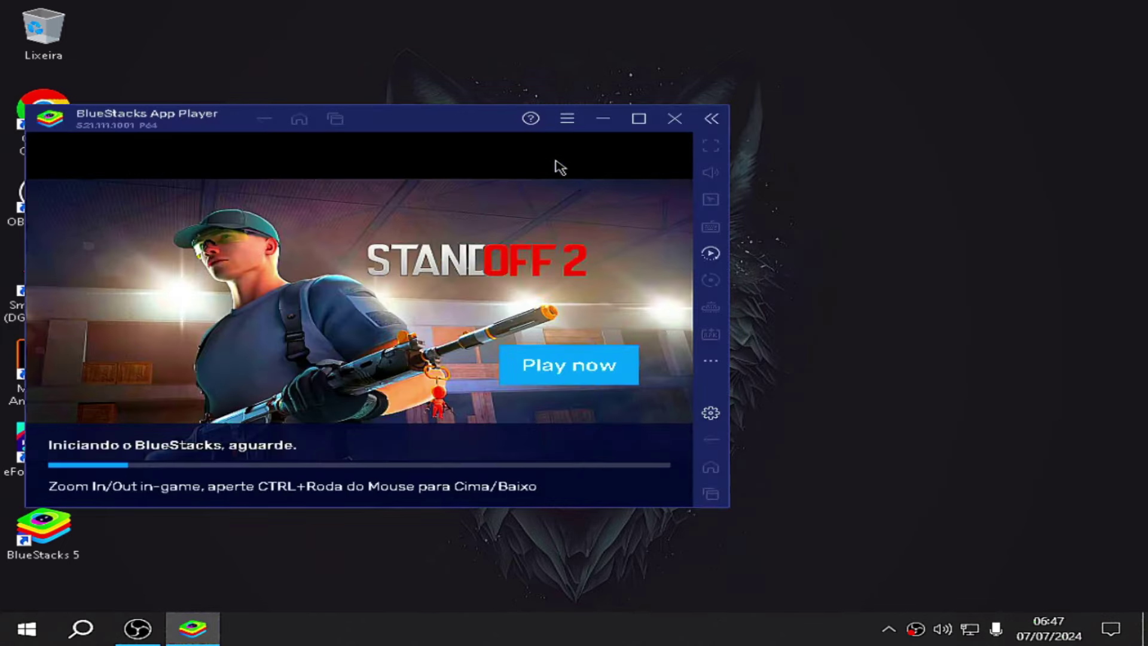
- Reopen the settings and review the graphics options and the game settings
click(566, 119)
click(370, 146)
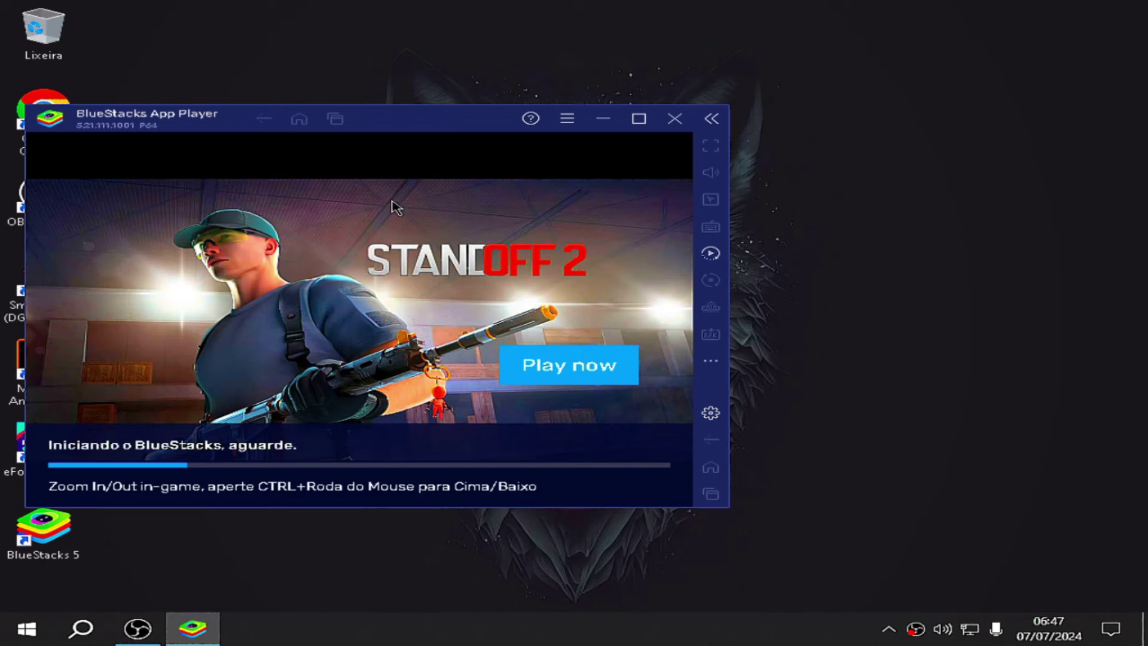
click(99, 240)
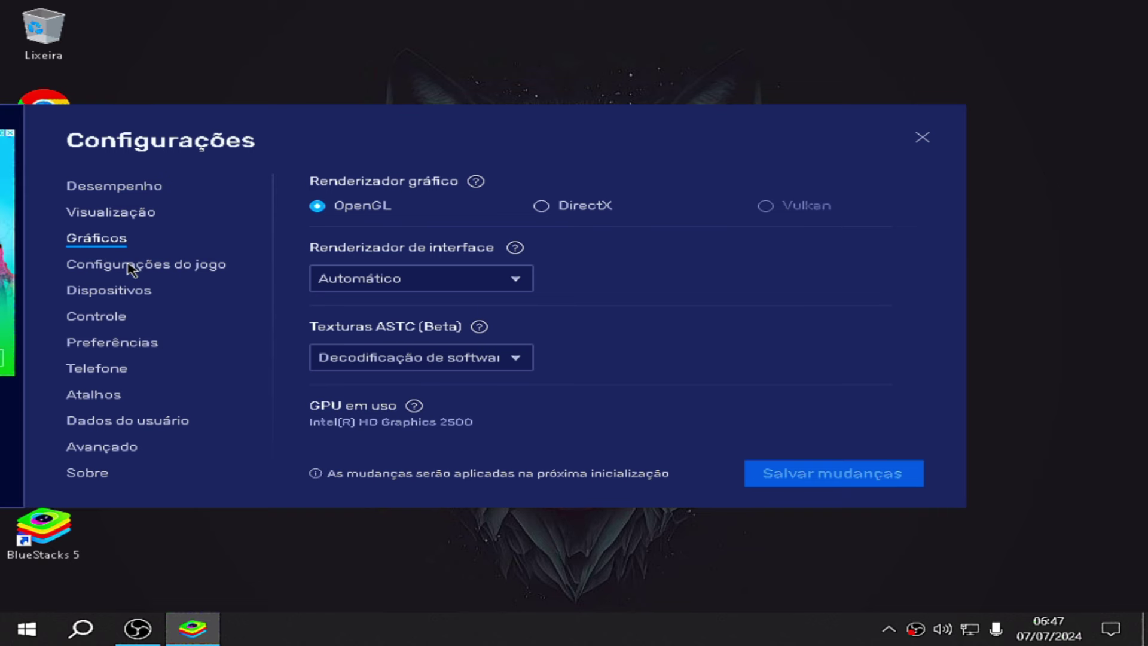
scroll(364, 301, down, 2)
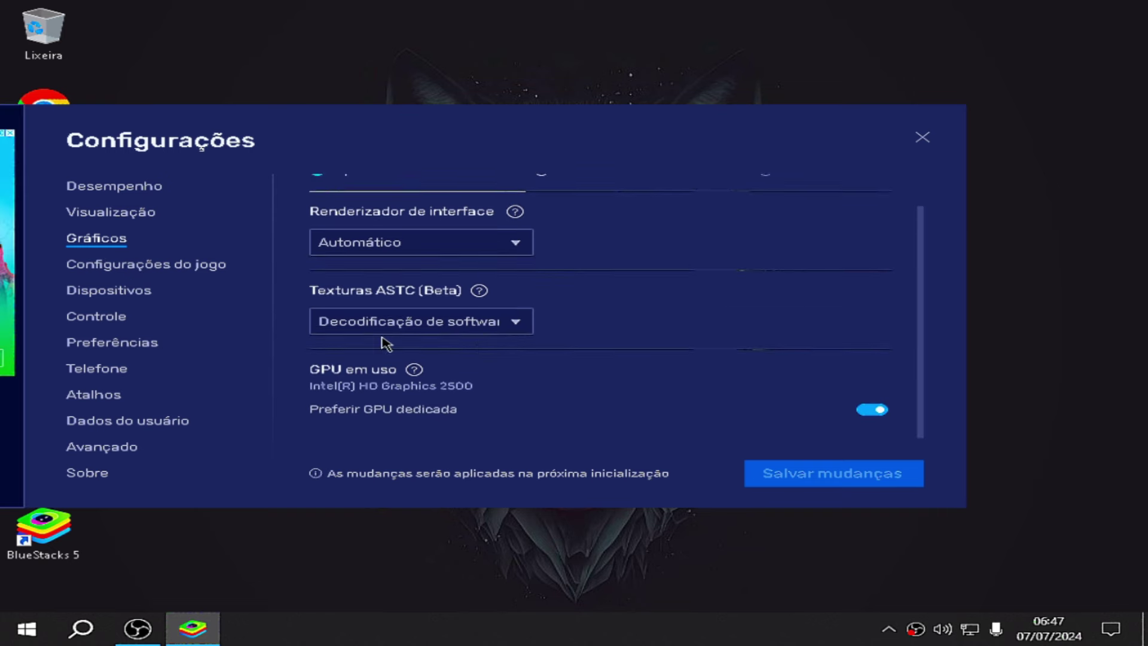
click(134, 267)
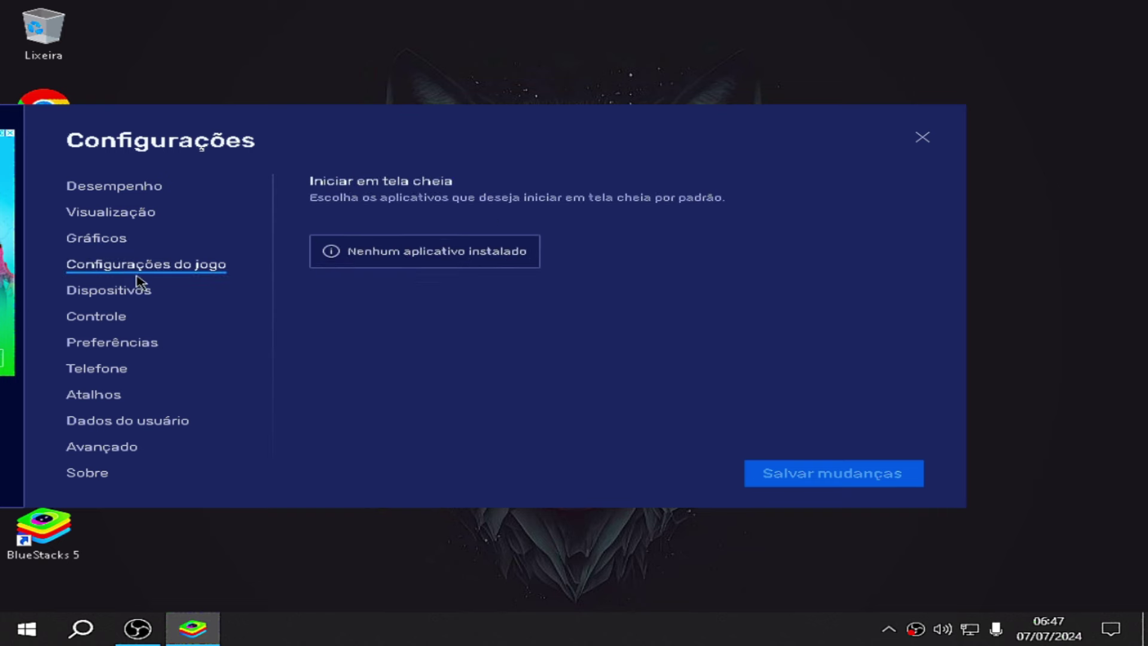
- Set the preferred speakers to SAMSUNG (Áudio Intel(R) para telas) and the microphone to Microfone (Realtek High Definition Audio), keeping the default camera
click(131, 301)
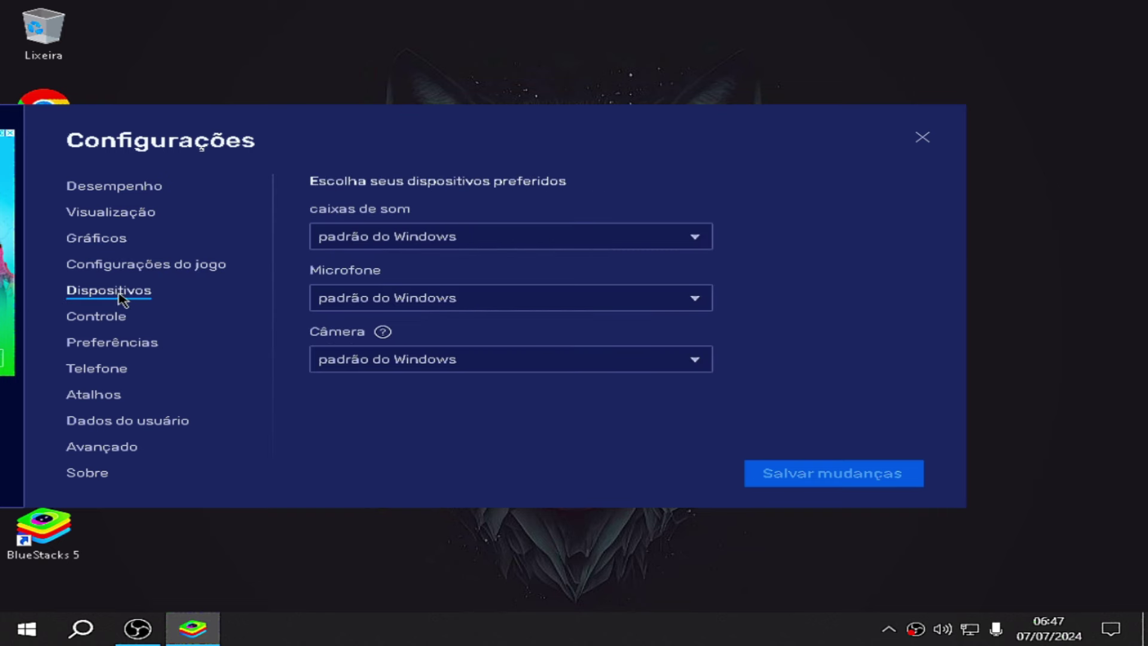
click(456, 239)
click(442, 289)
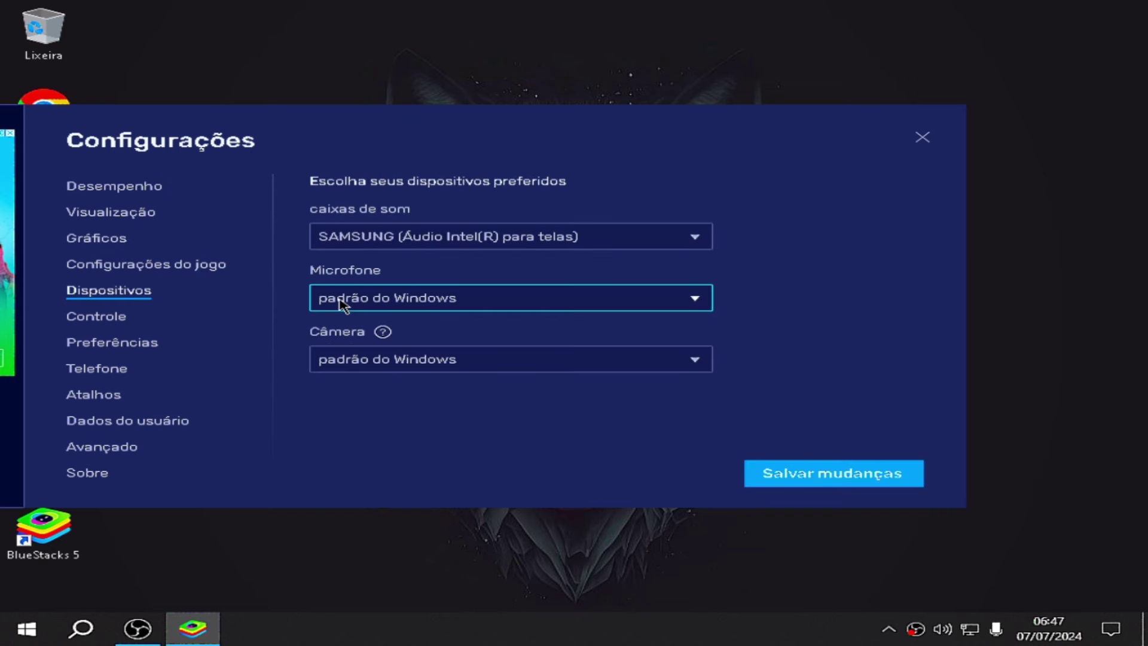
click(338, 302)
click(410, 350)
click(422, 359)
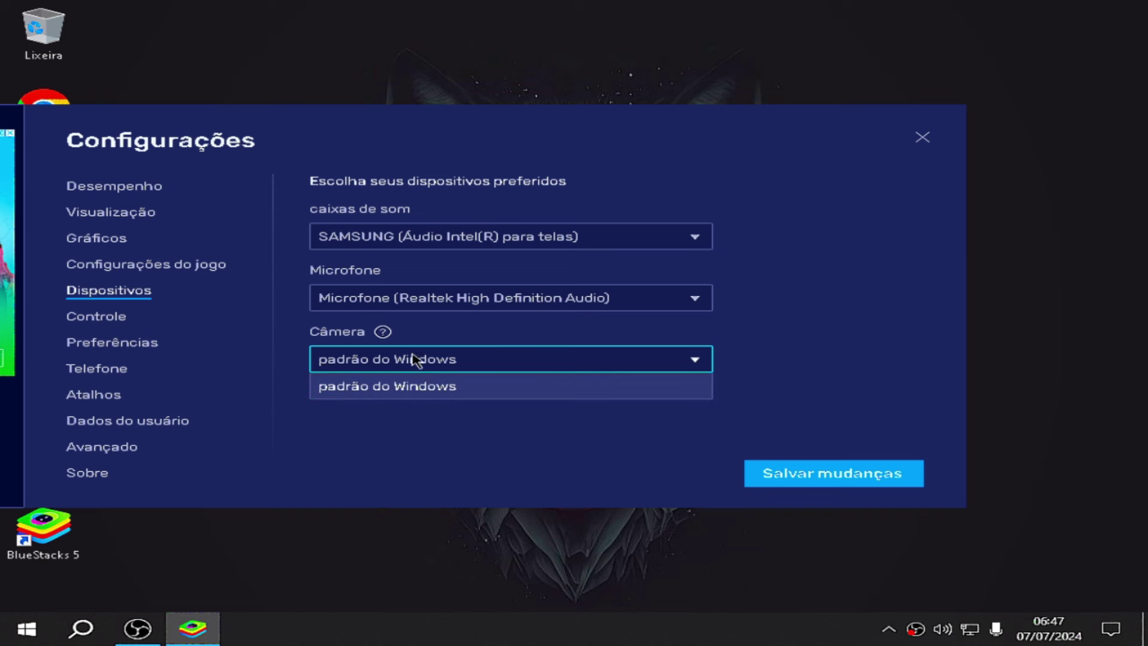
click(396, 361)
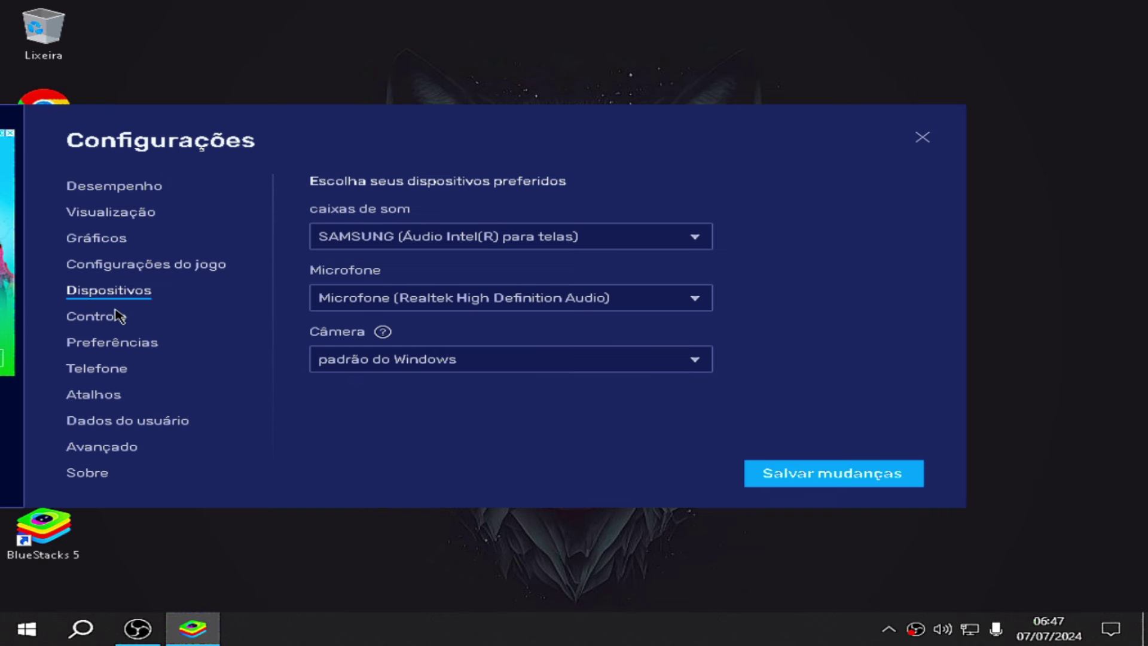
- Keep the pending speaker and microphone choices instead of discarding them and save the device changes
click(111, 327)
click(645, 277)
click(797, 481)
- Look over the gamepad settings and preferences, set the predefined phone profile to Samsung Galaxy S22 and save the changes
click(71, 323)
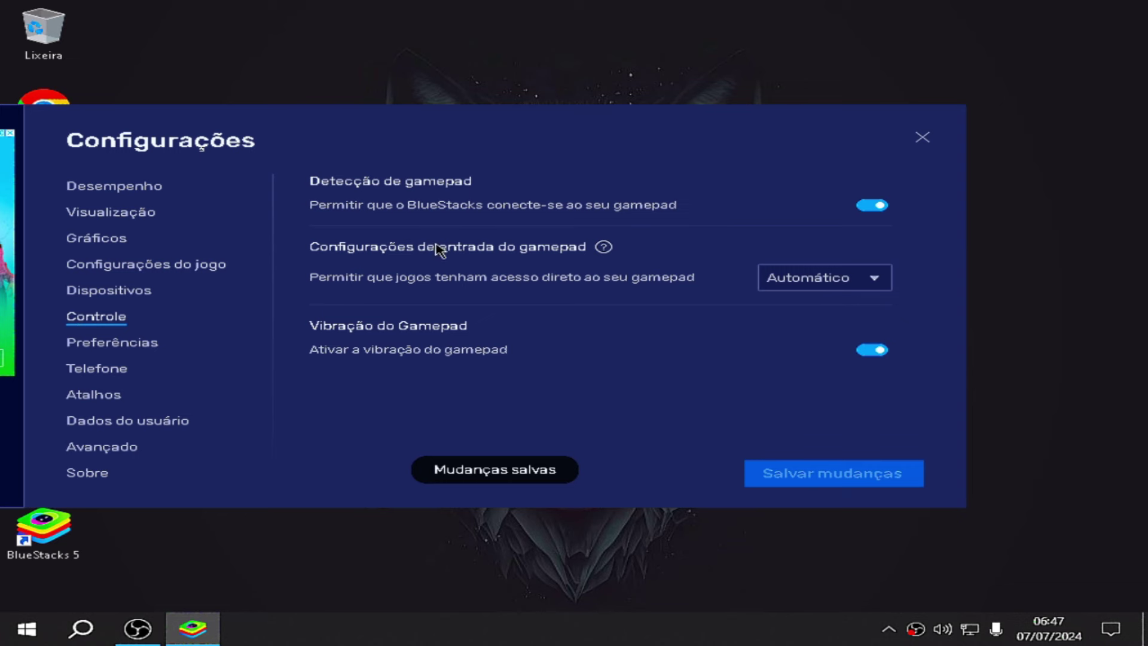
click(99, 346)
click(112, 373)
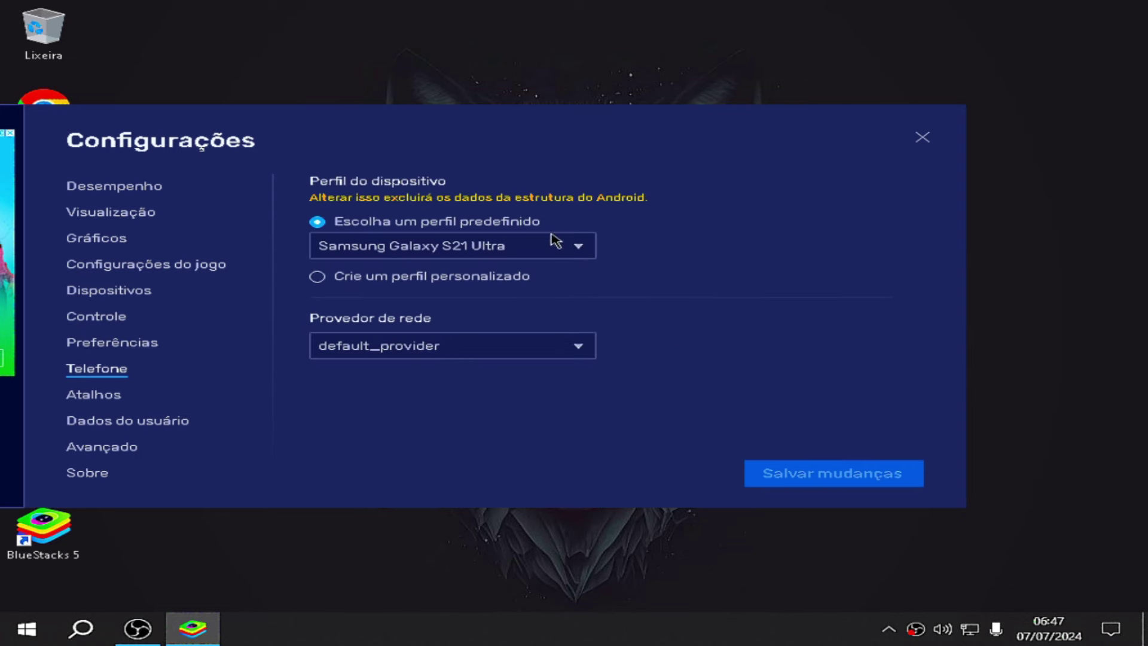
click(482, 251)
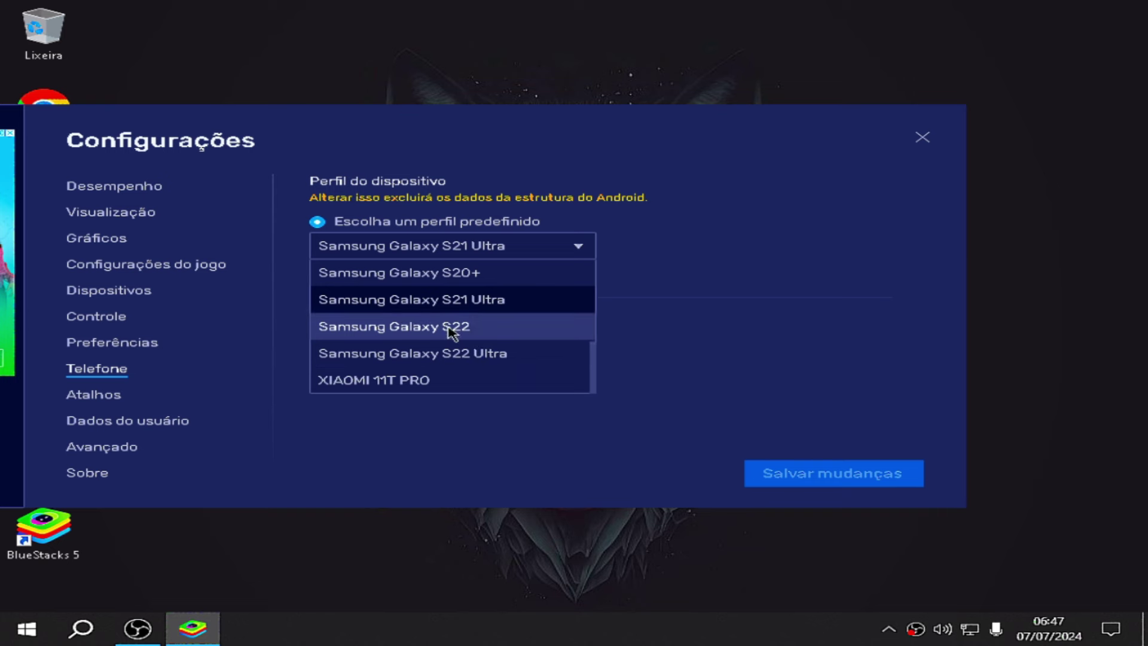
scroll(498, 362, up, 2)
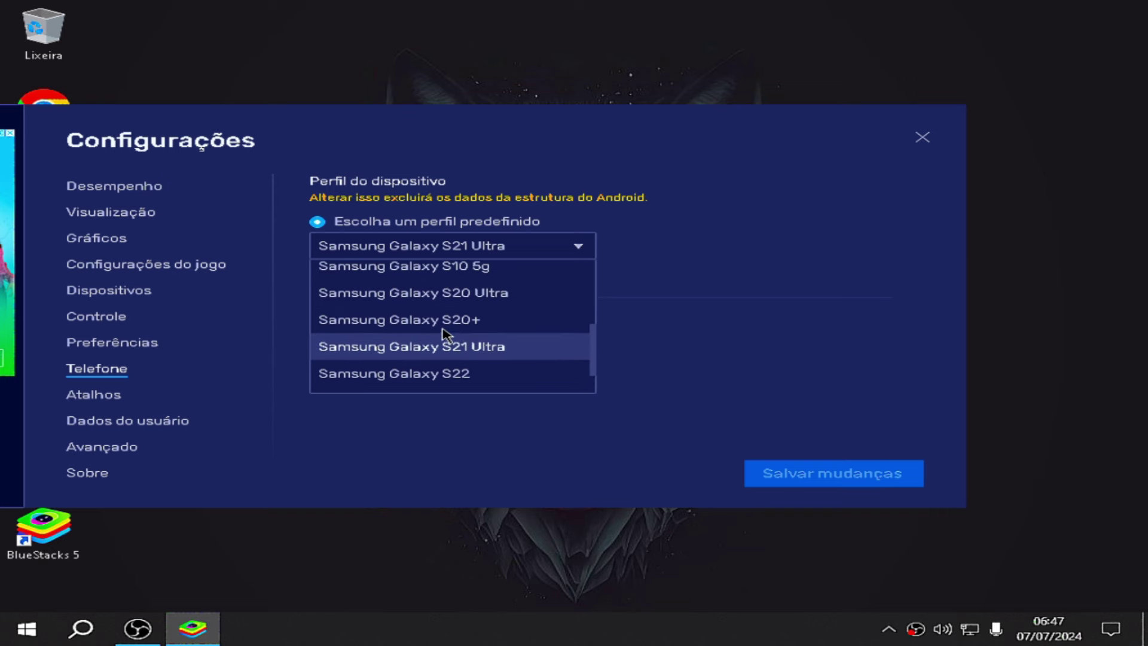
scroll(526, 325, up, 1)
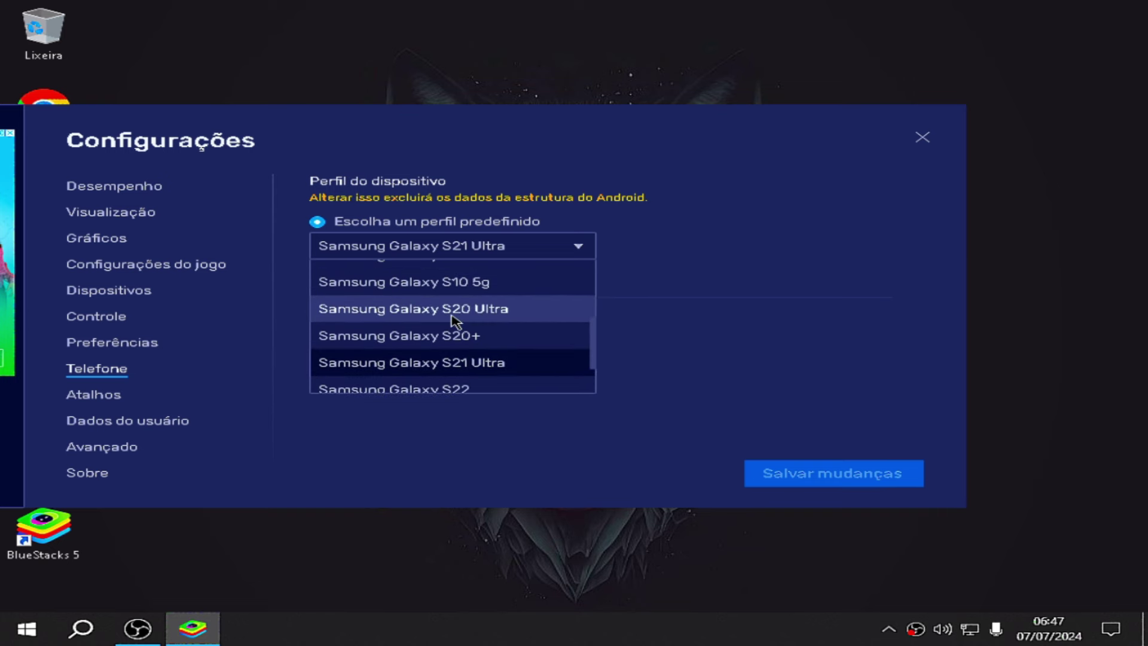
scroll(454, 321, down, 2)
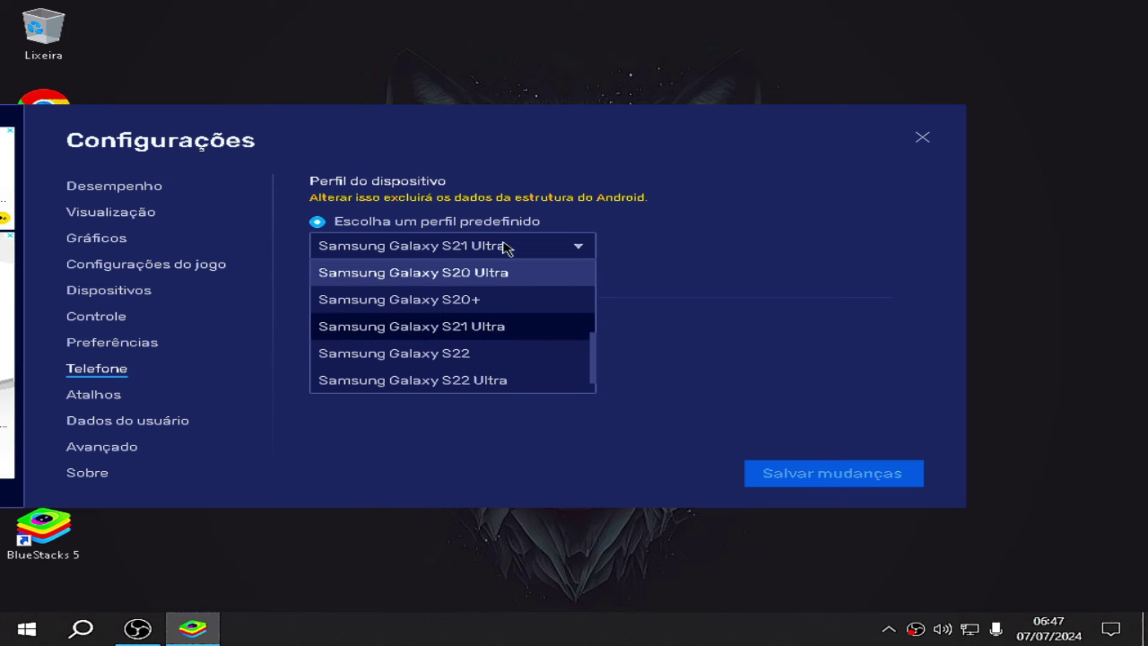
click(434, 357)
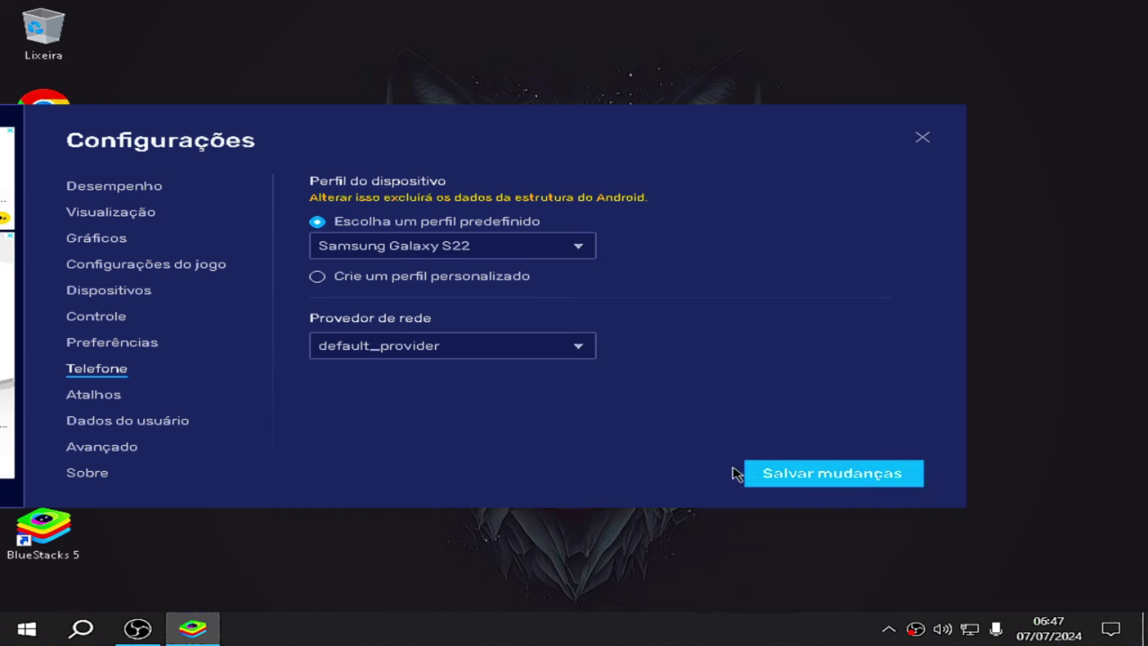
click(789, 472)
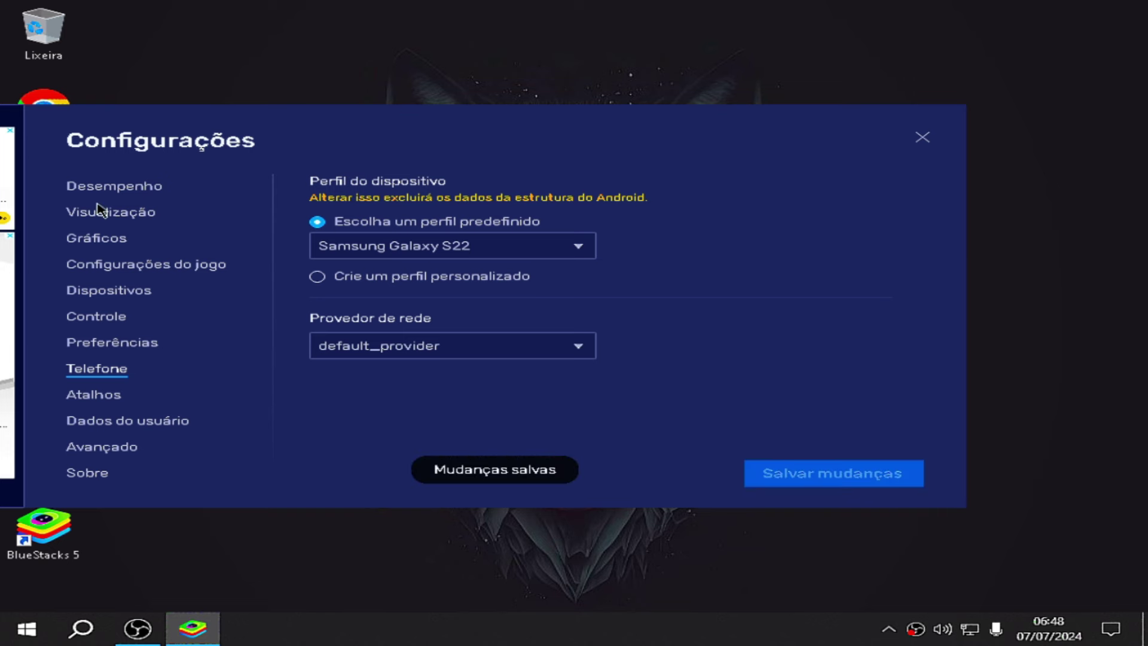
- Check the performance settings, close the settings and install the Free Fire APK from the Downloads folder
click(115, 188)
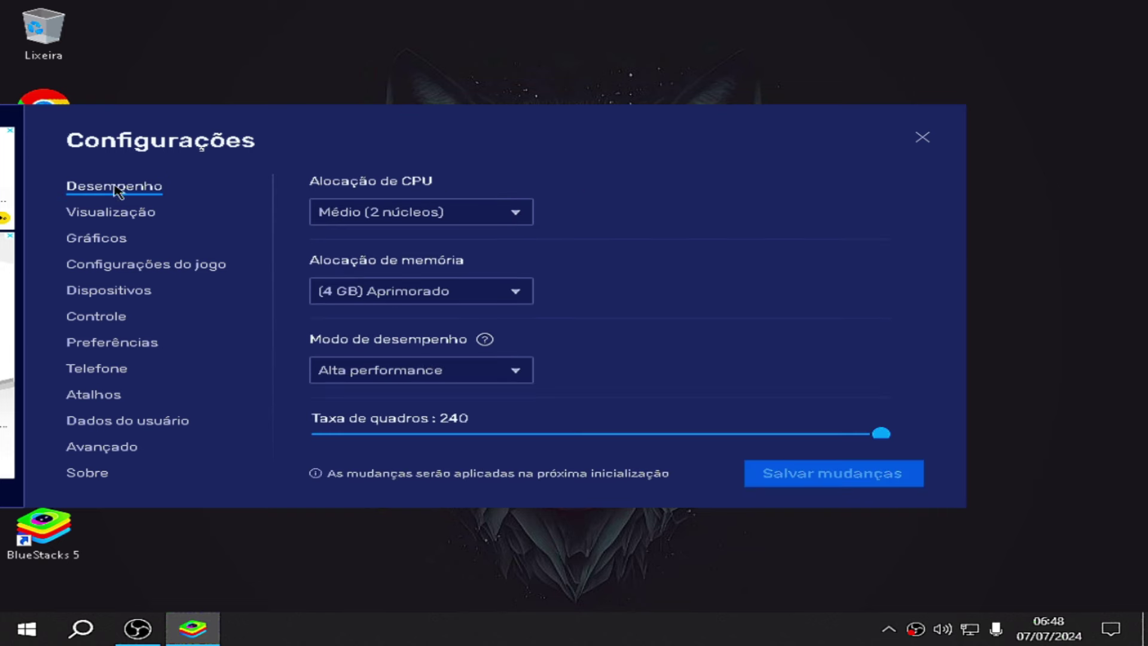
click(921, 138)
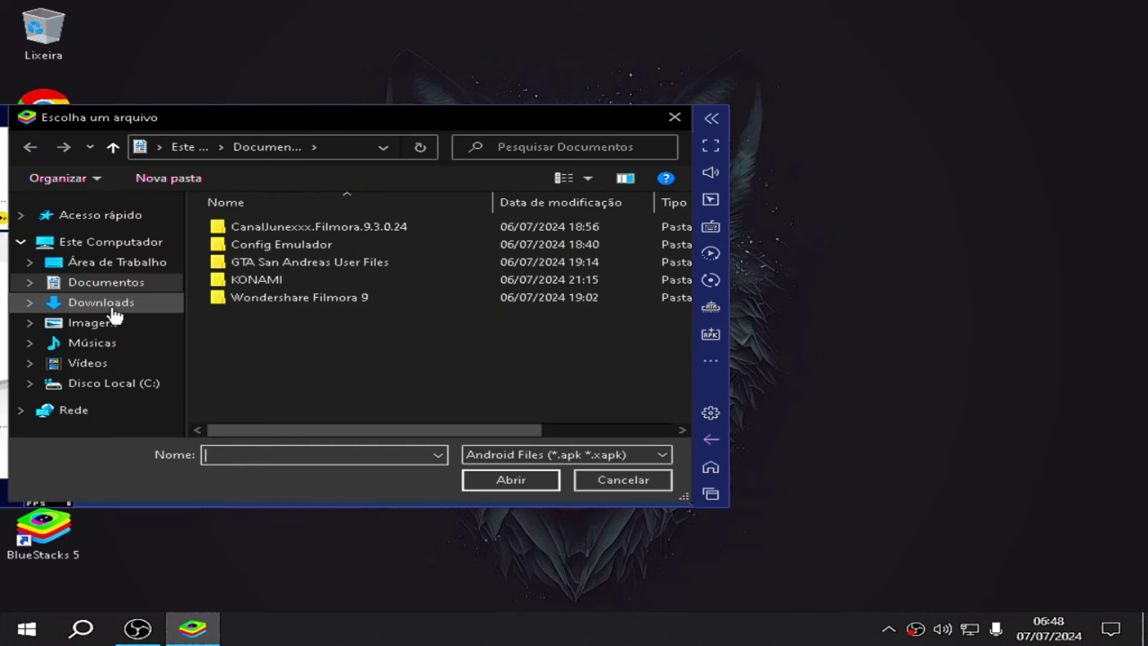
click(114, 304)
double_click(251, 250)
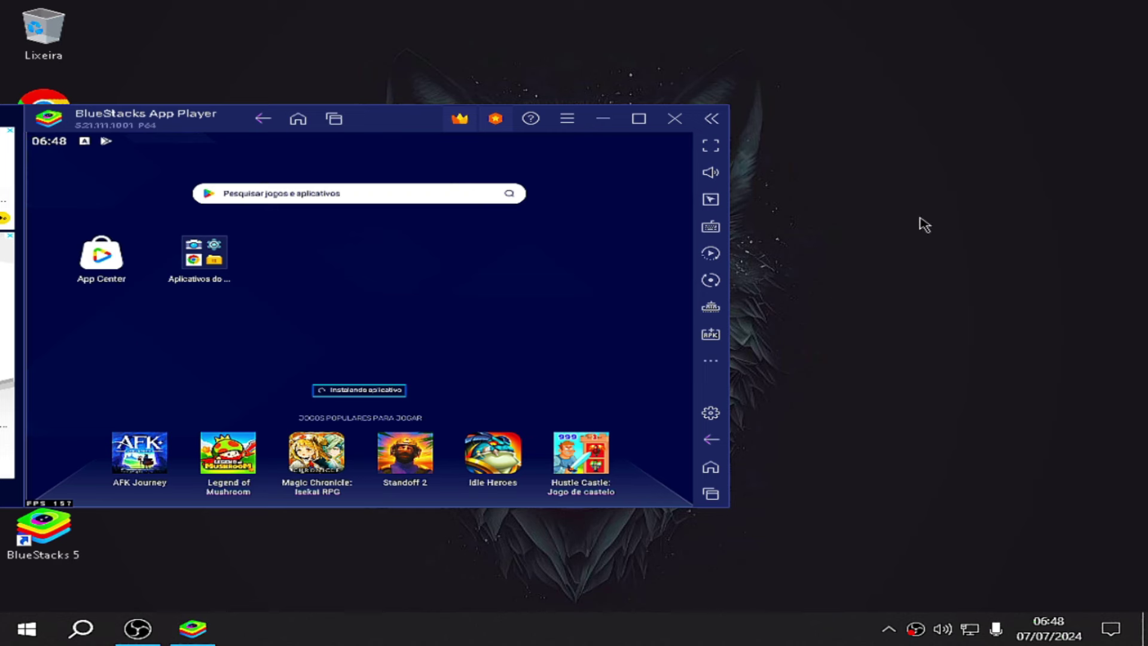
drag(404, 123, 422, 138)
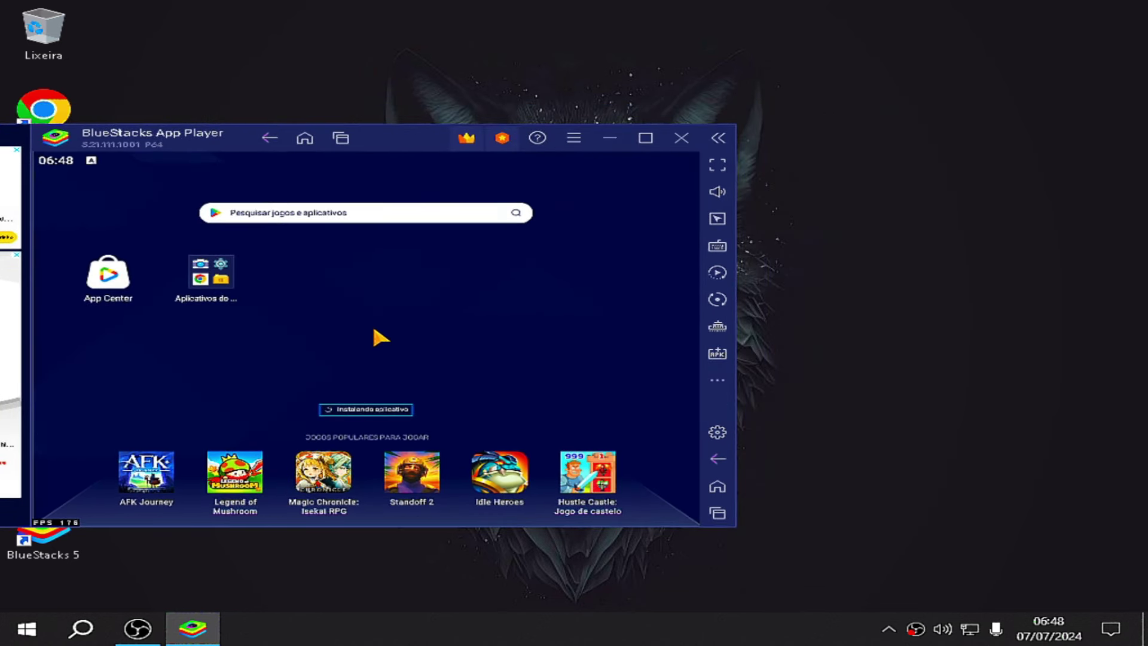
- Open the Facebook login page in Chrome from the system apps, go back and close Chrome
click(200, 275)
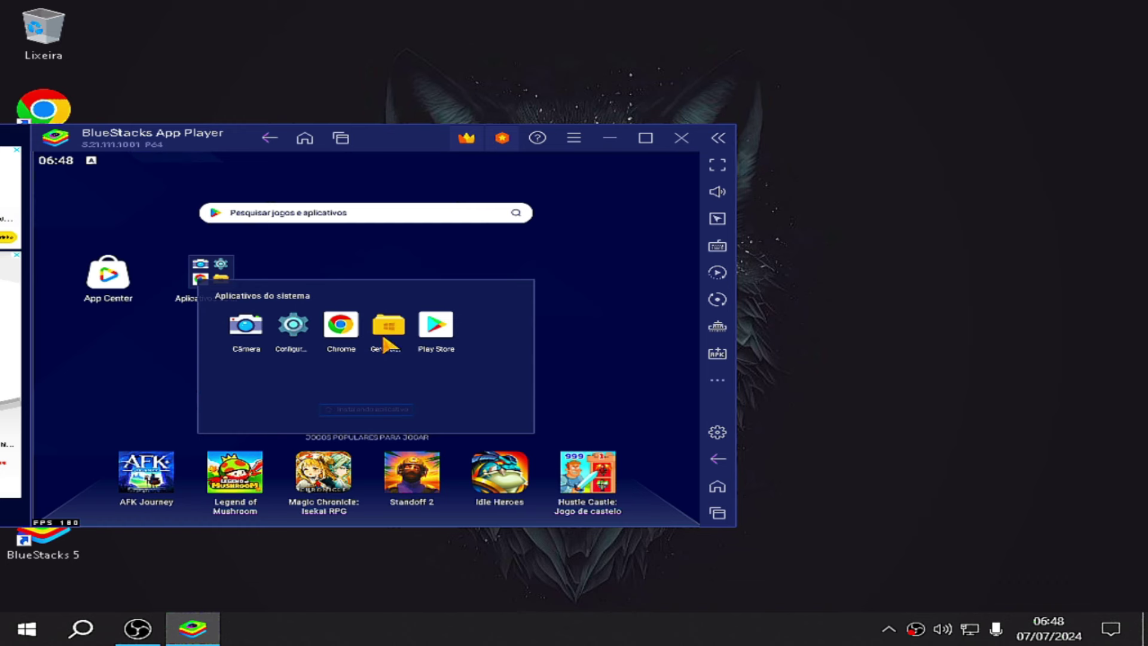
click(340, 326)
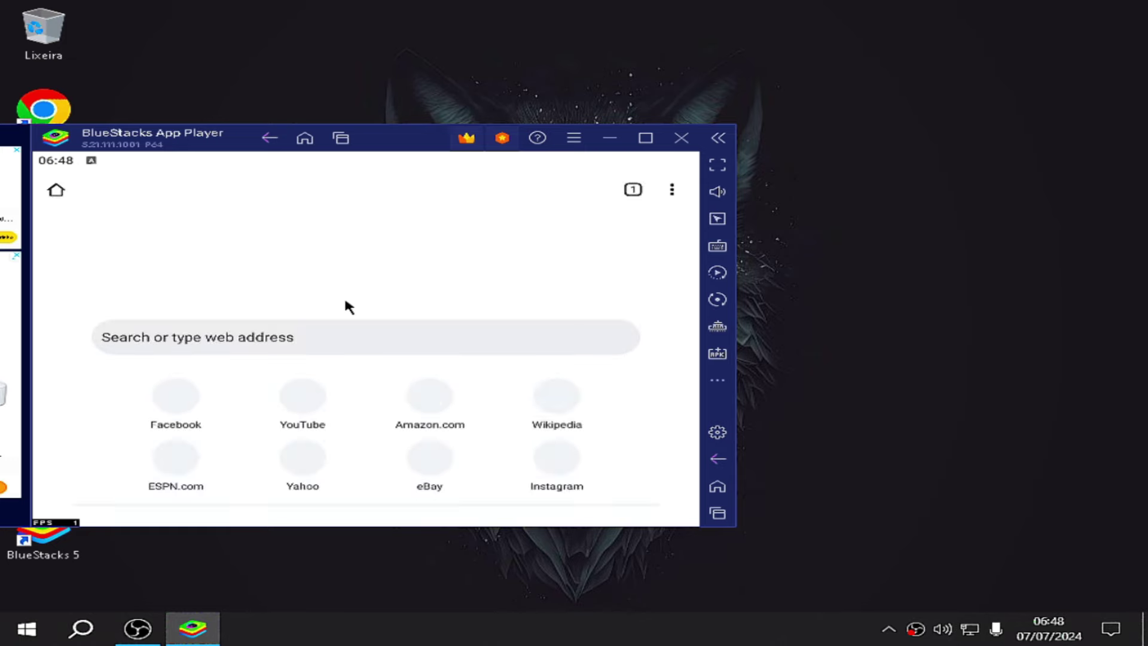
click(176, 403)
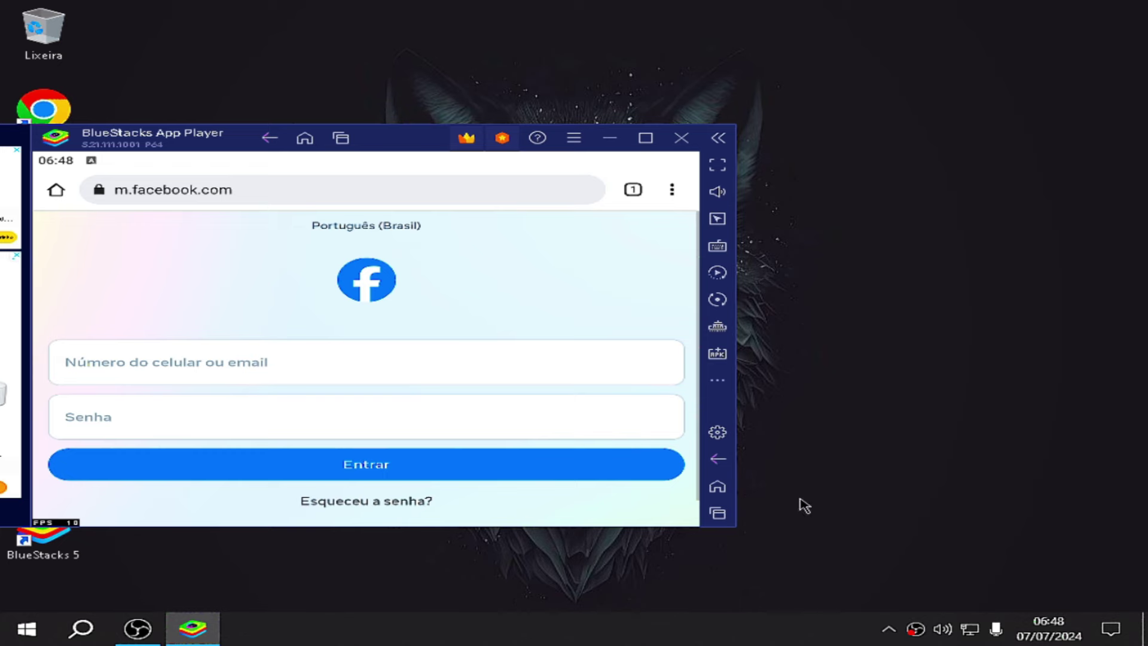
click(719, 460)
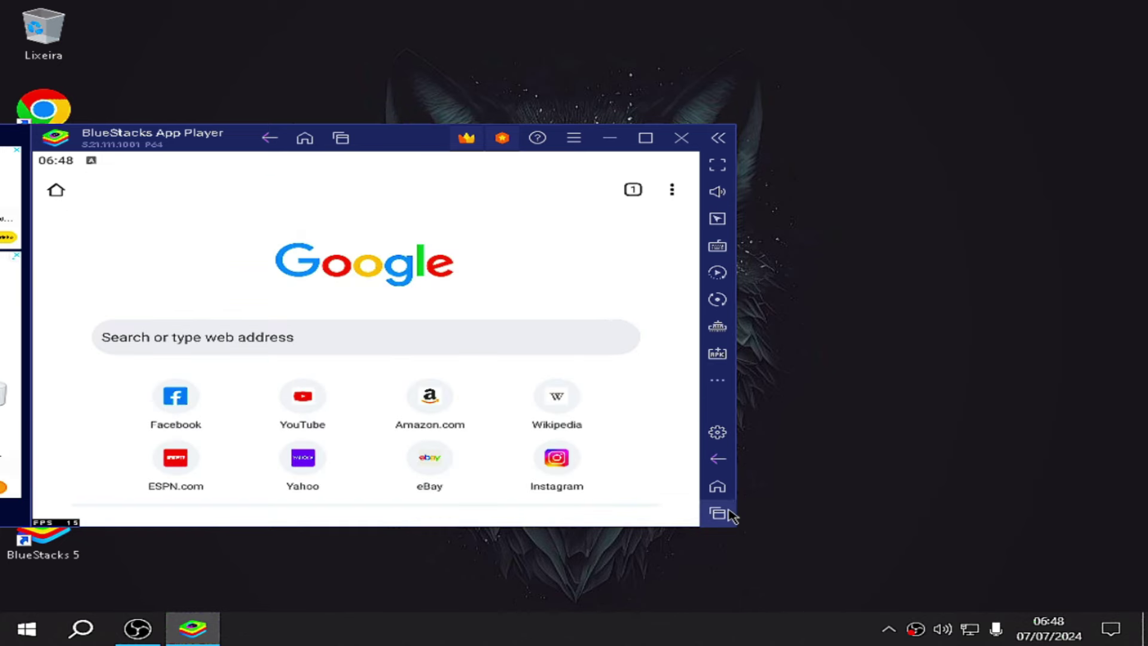
click(717, 513)
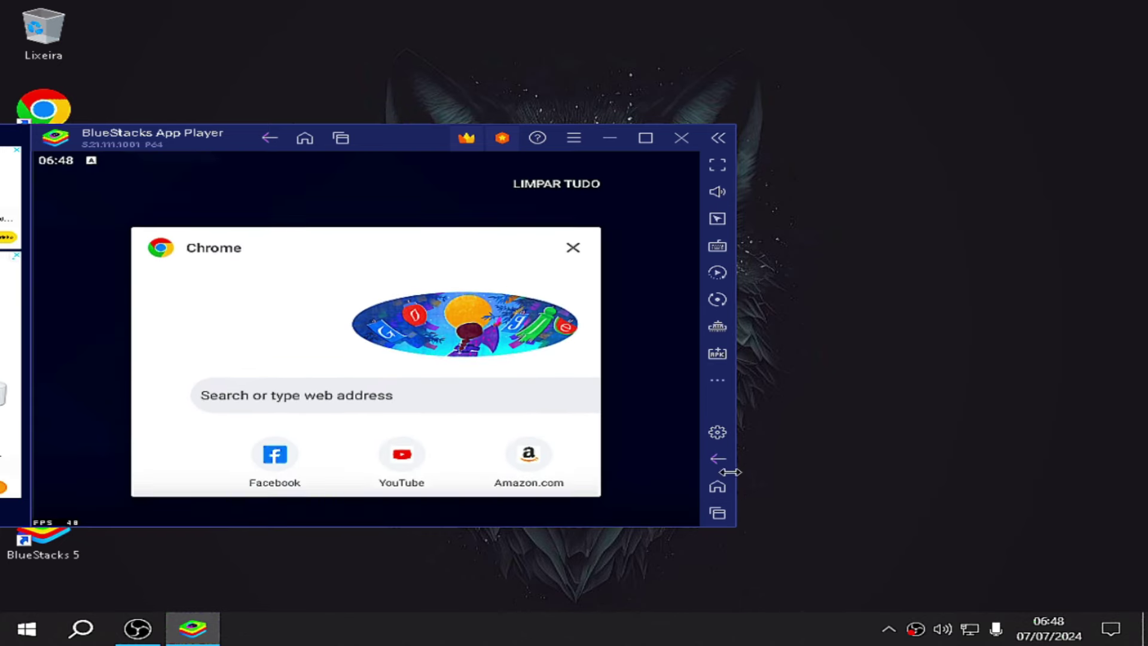
click(572, 245)
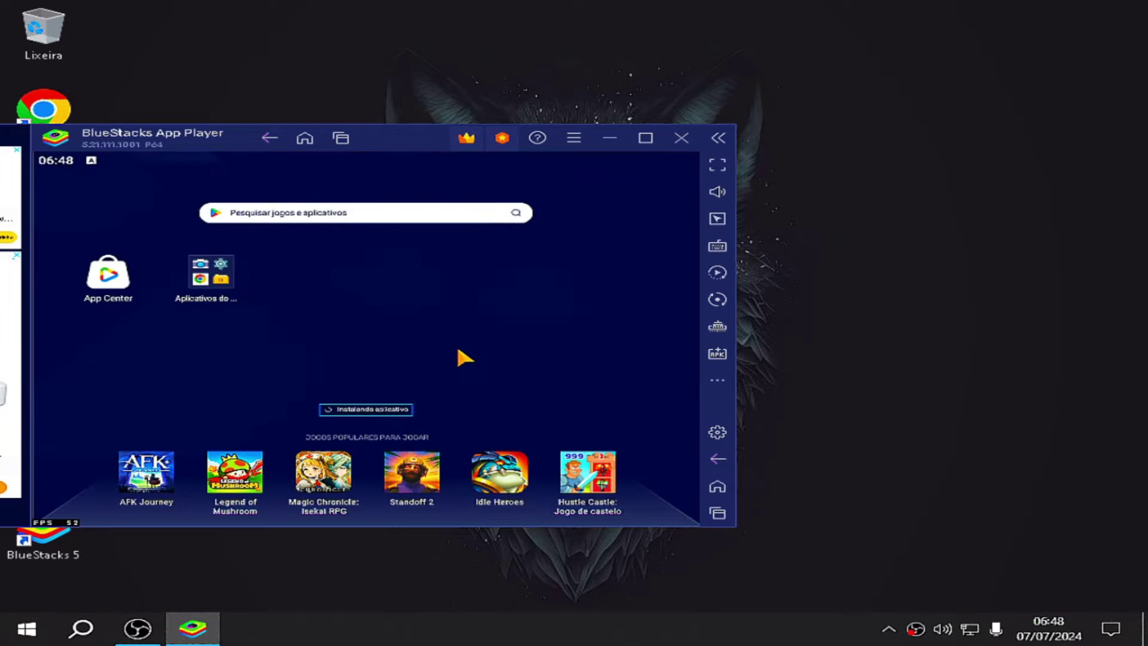
- Open the Google sign-in page for adding an account from the Android account settings and close it without signing in
click(218, 279)
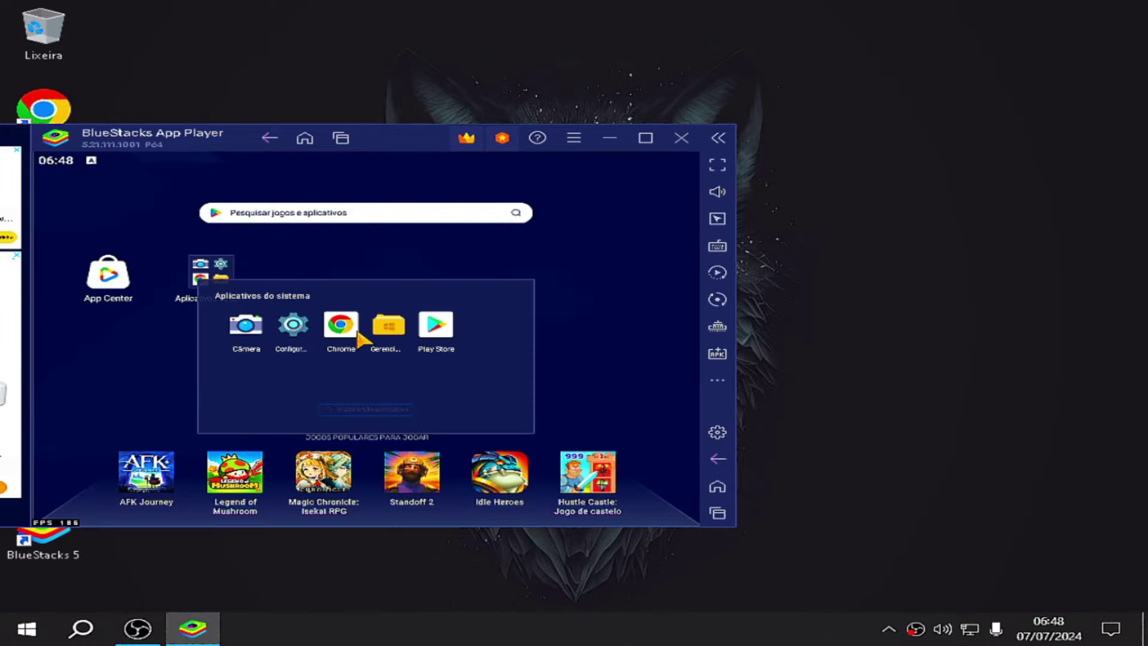
click(301, 339)
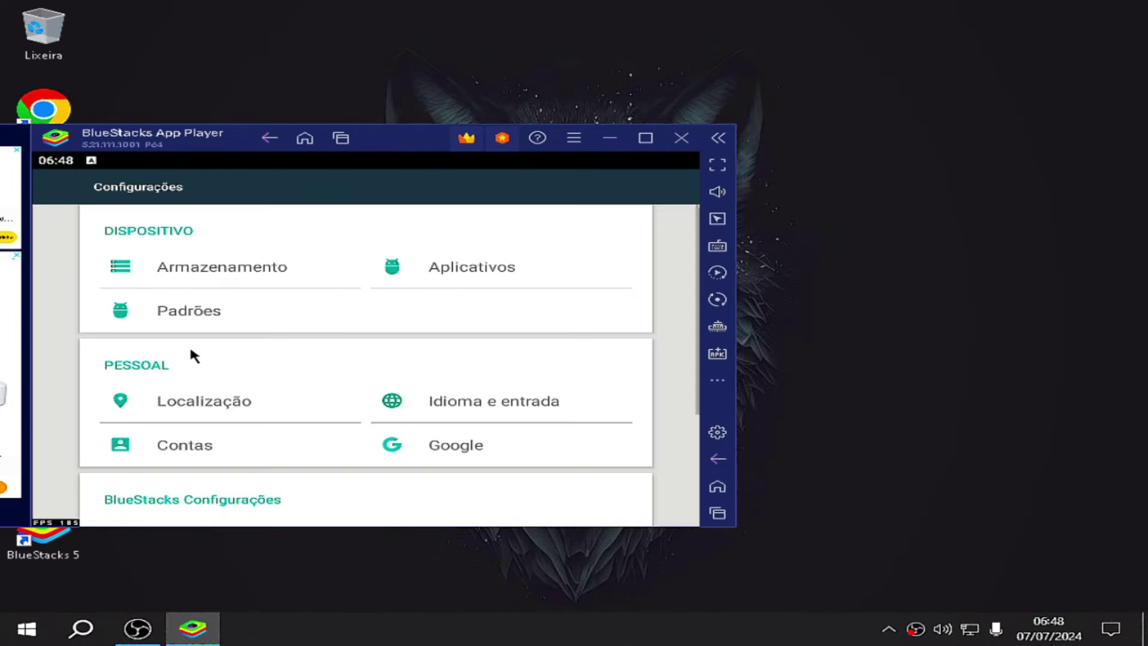
scroll(335, 419, down, 2)
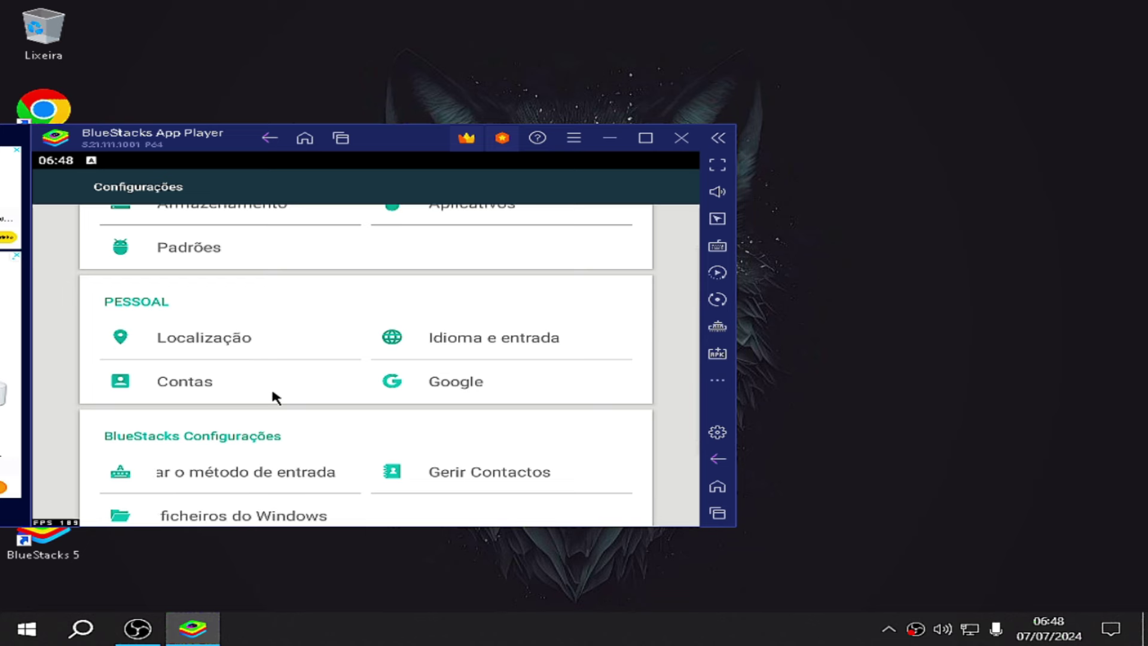
click(90, 392)
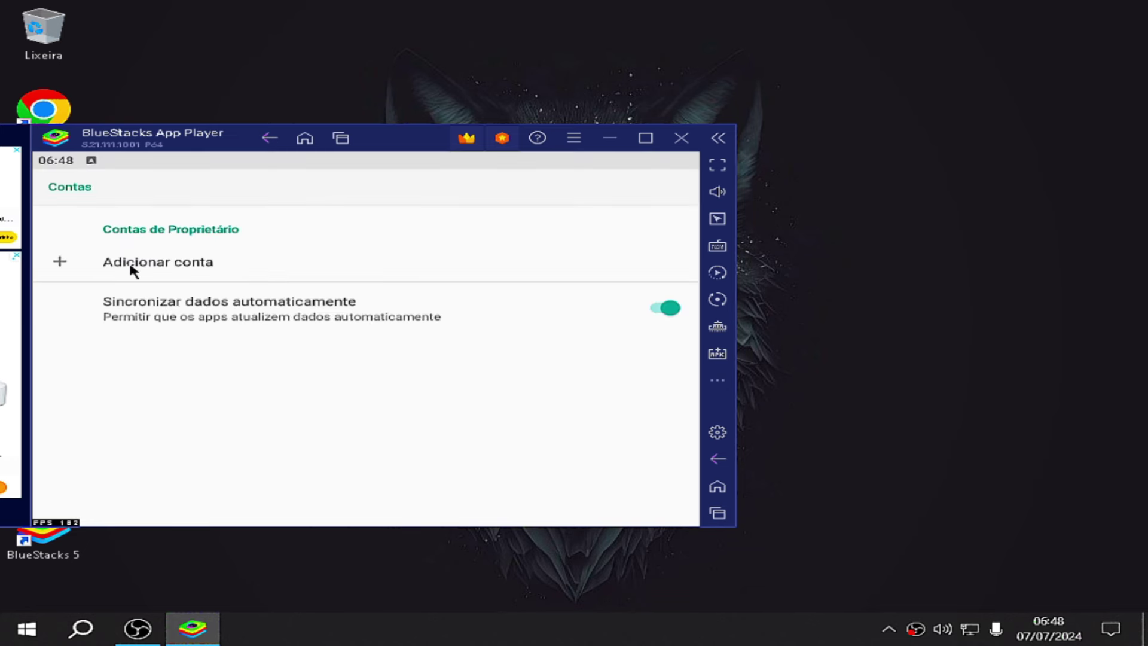
click(275, 270)
click(117, 222)
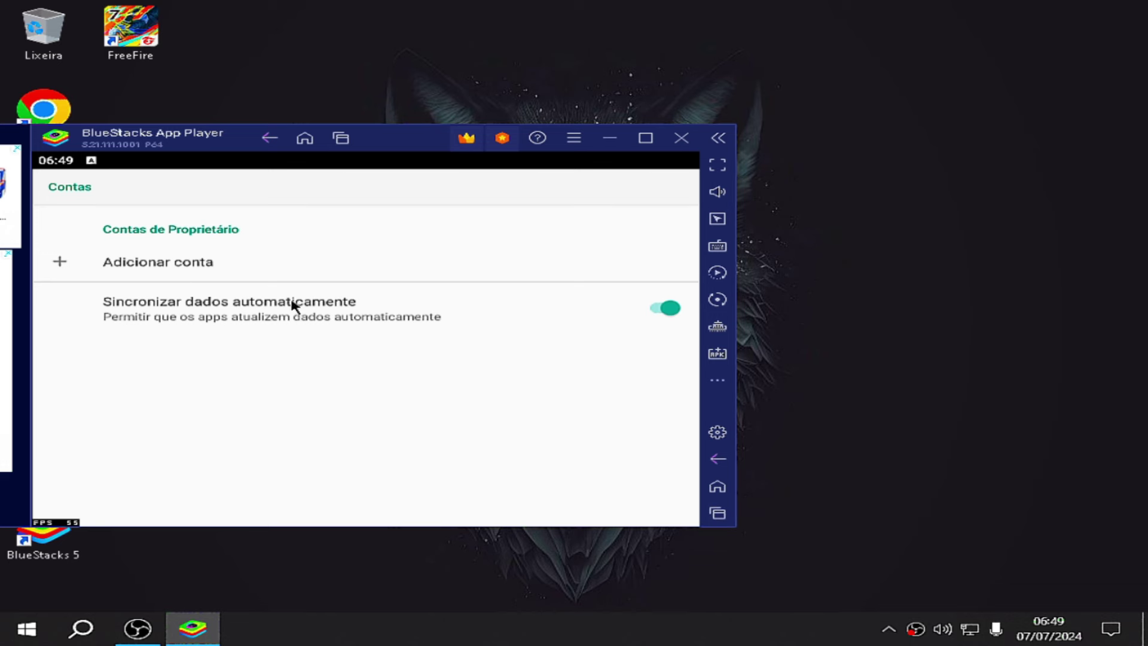
click(196, 274)
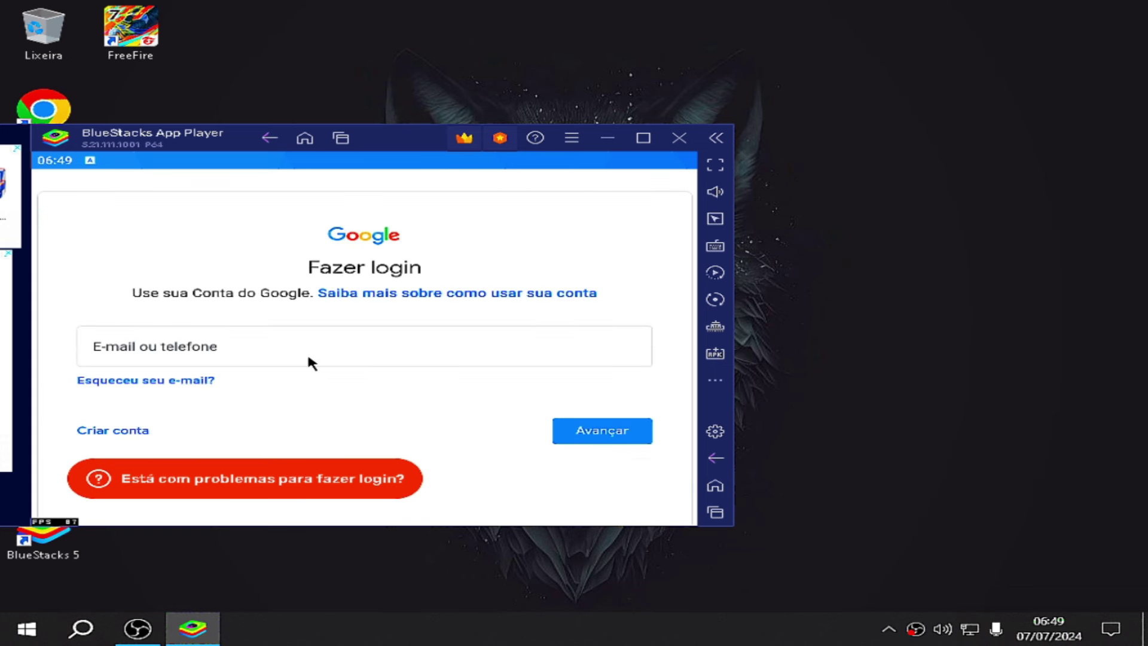
click(715, 512)
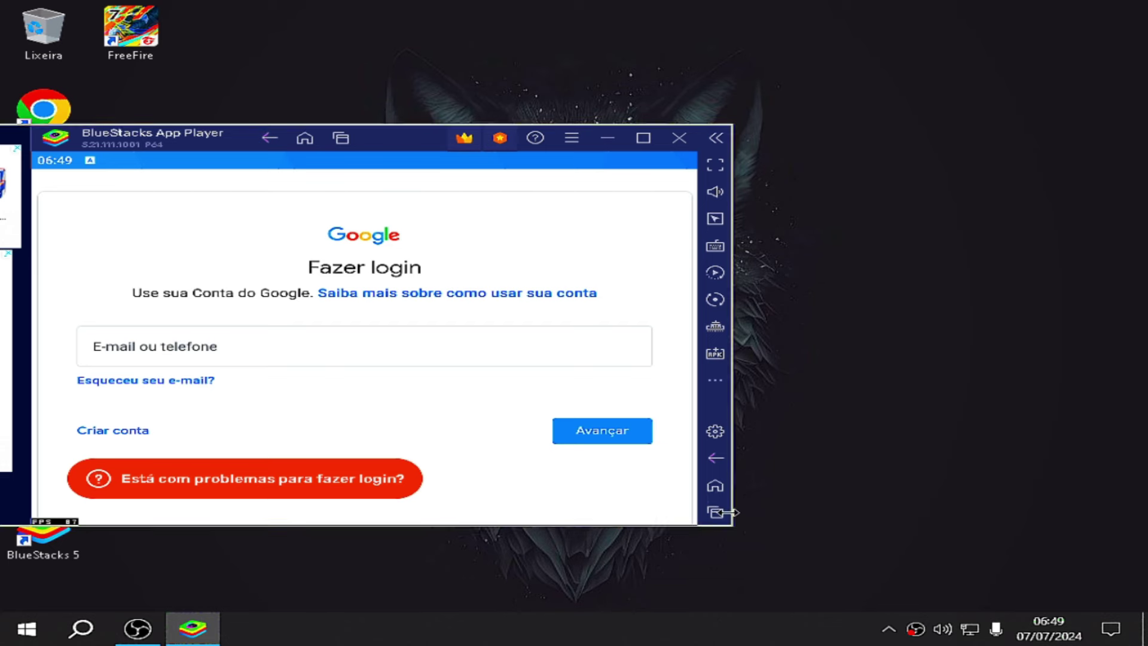
drag(410, 481, 546, 486)
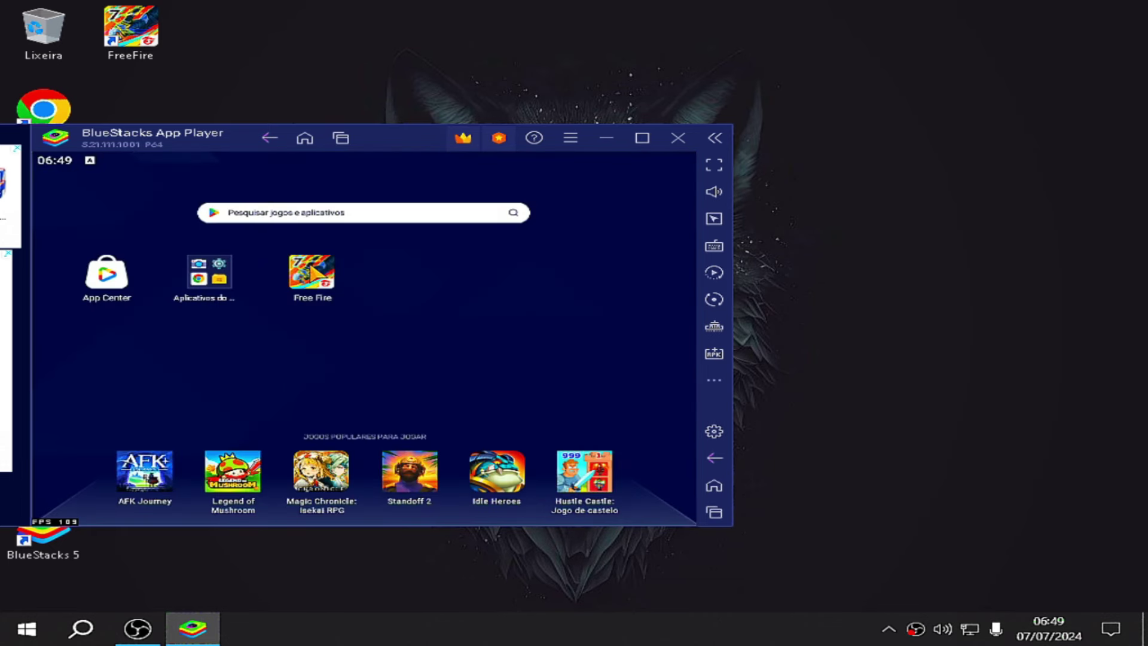
- Launch Free Fire and move the player window further right across the desktop
click(312, 273)
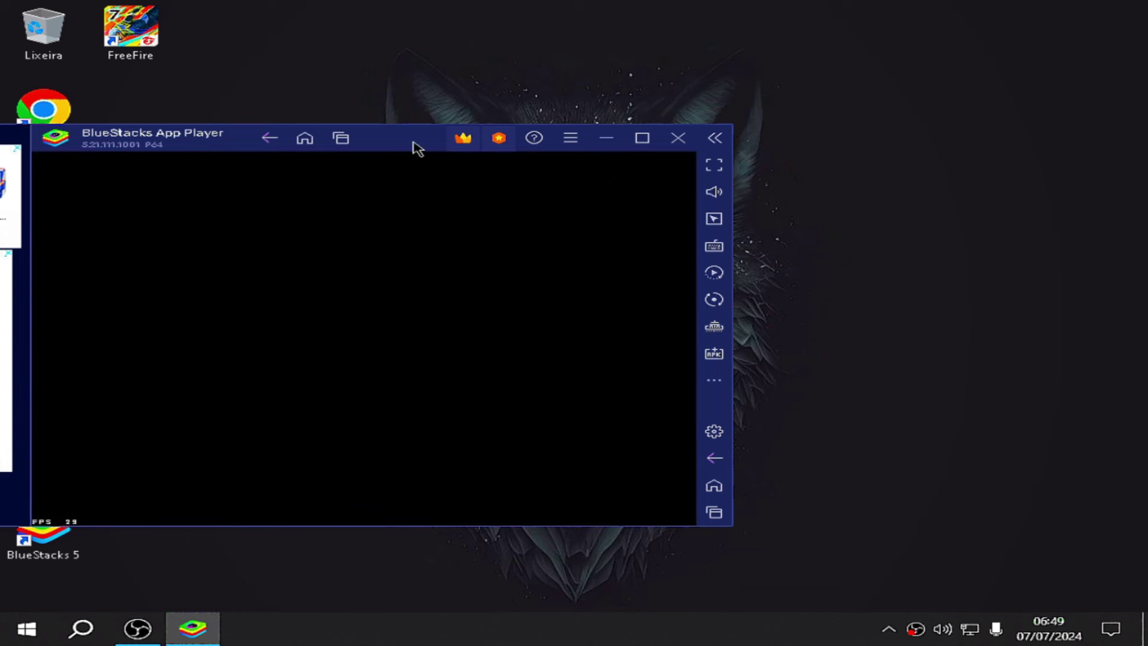
drag(431, 141, 556, 141)
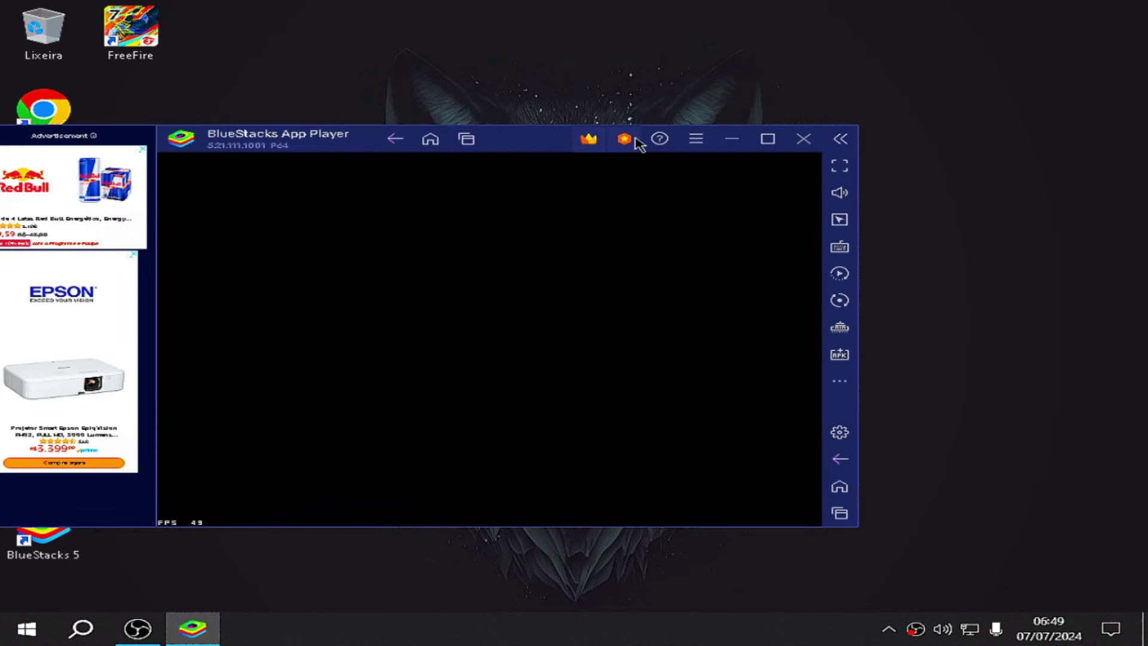
- Open the game controls and switch the on-screen controls off and on again
click(839, 246)
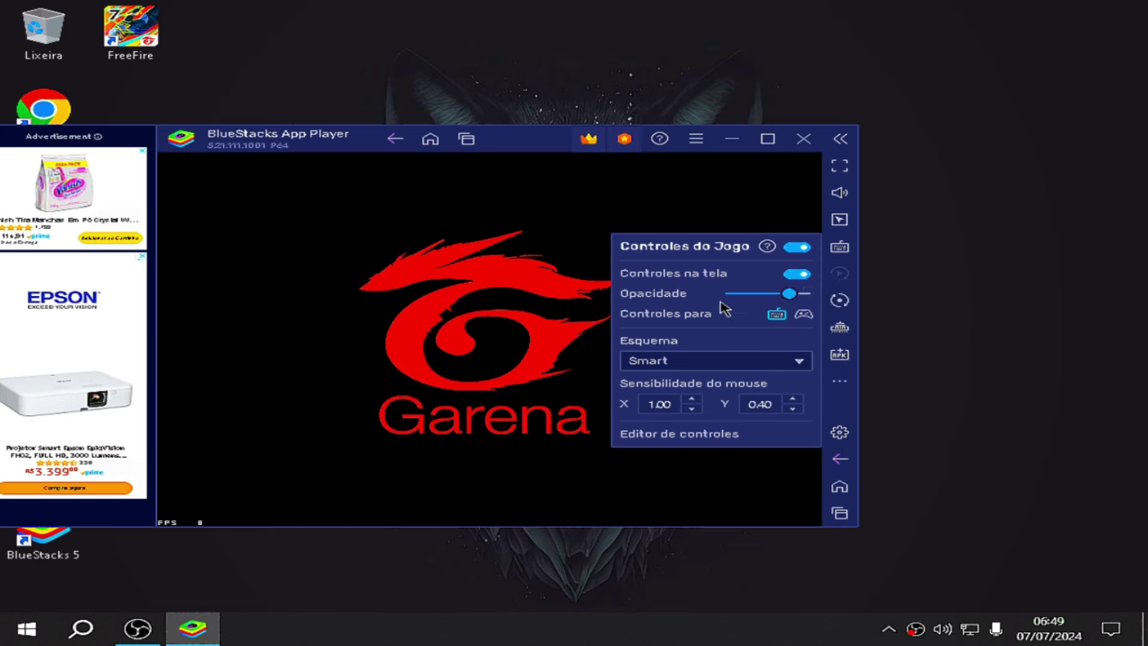
click(788, 274)
click(787, 274)
click(796, 273)
click(797, 274)
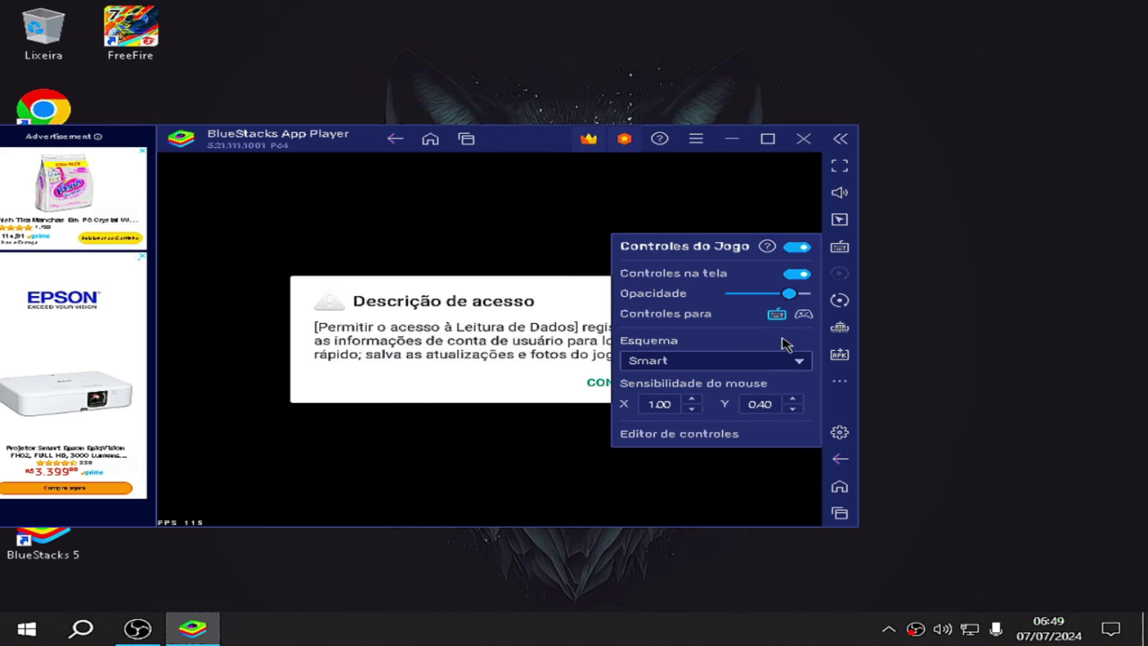
- Accept Free Fire's data access description and grant the access it asks for
click(567, 382)
click(595, 385)
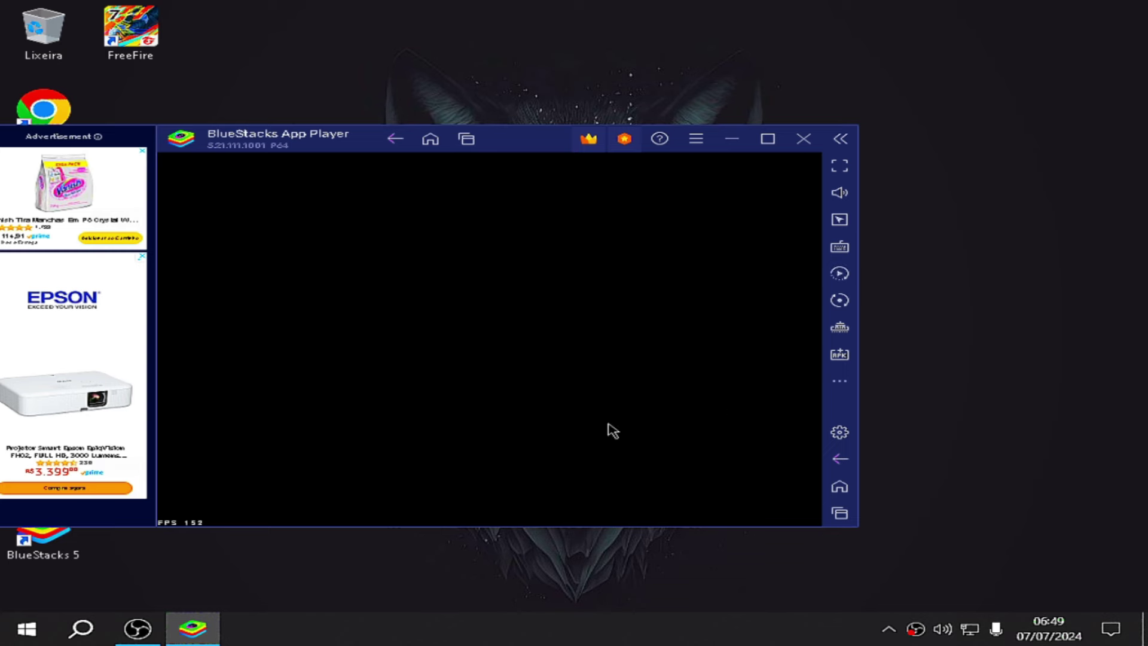
click(627, 366)
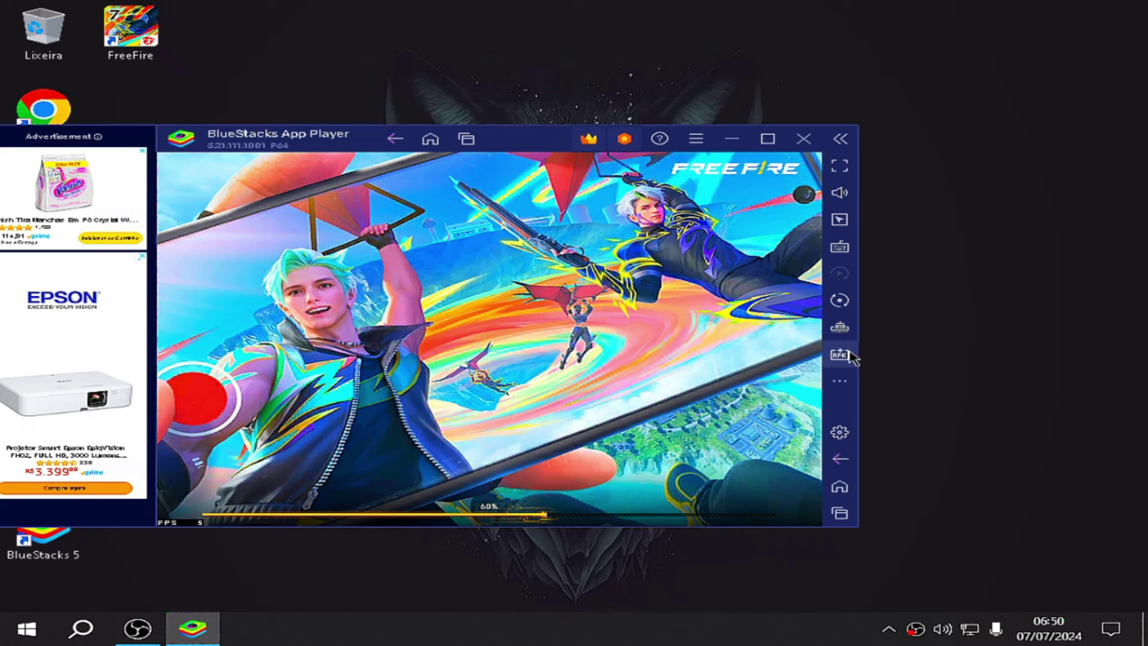
- Glance at the game controls, agree to Free Fire's terms of use and enter the game as a guest (Convidado)
click(849, 248)
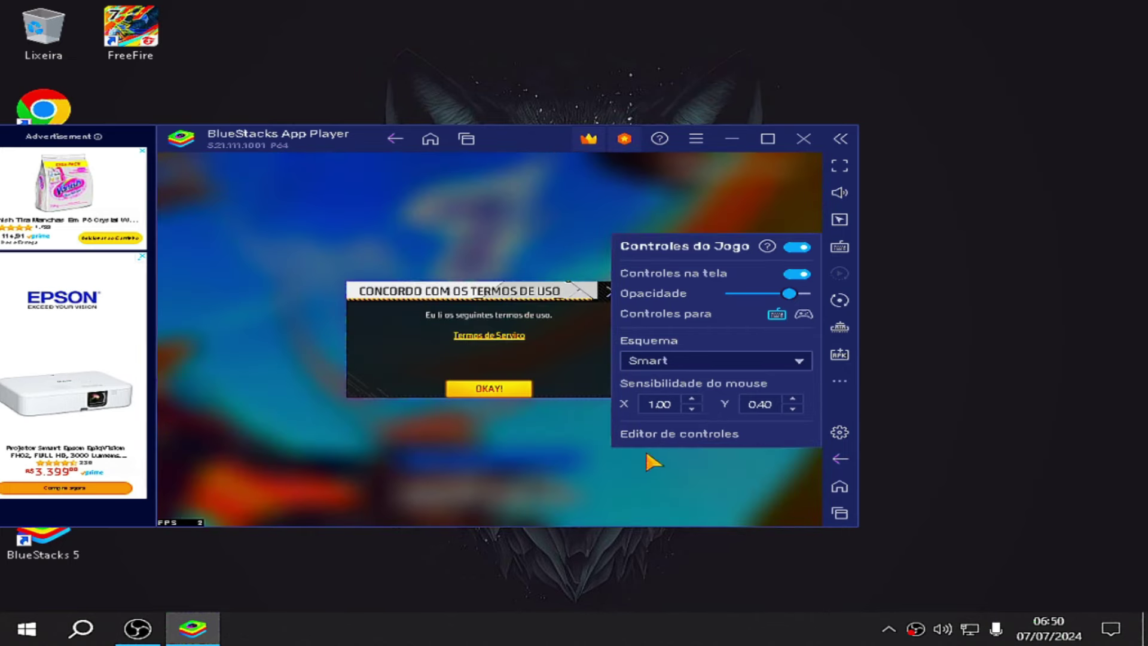
click(524, 390)
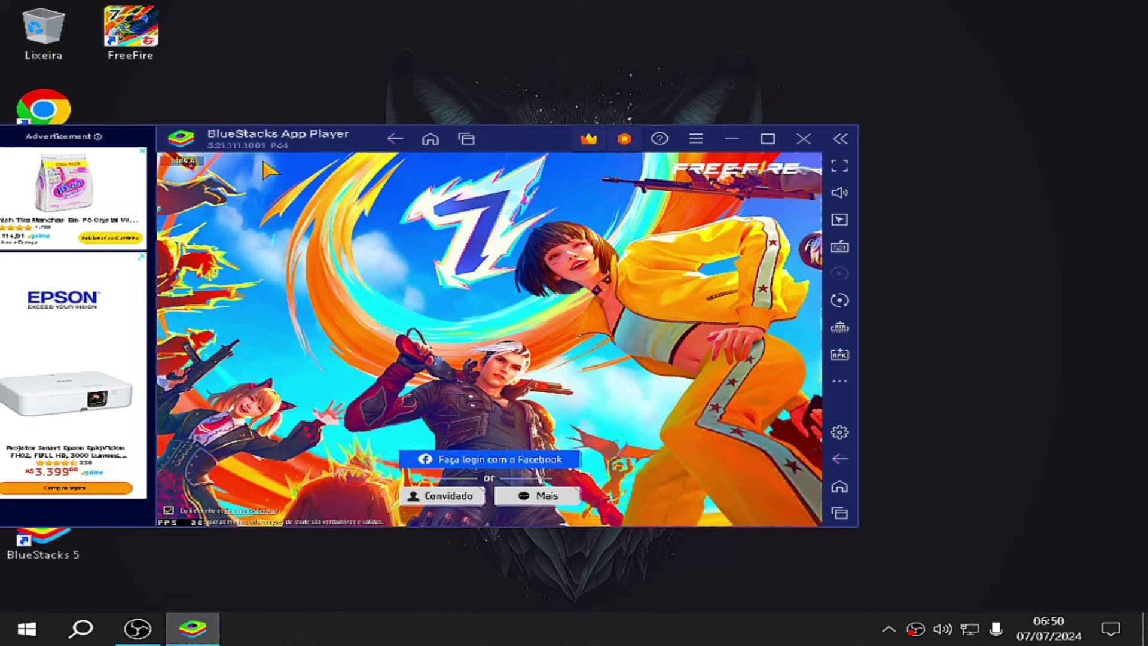
click(443, 495)
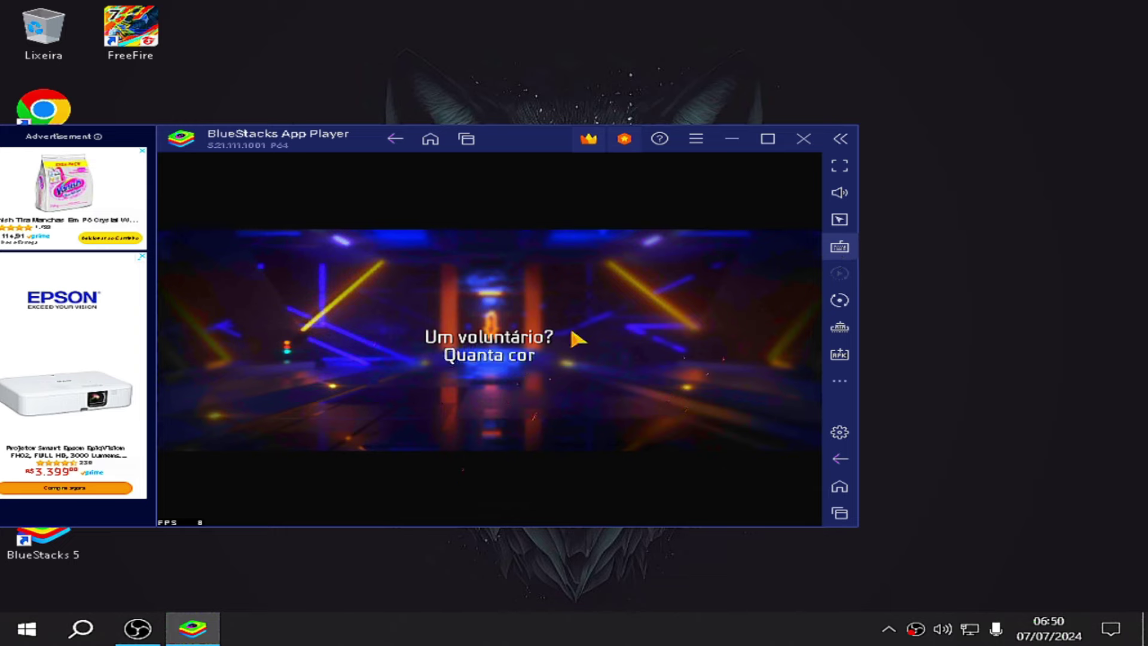
- Open the controls editor for the game and switch the control scheme to Standard
click(840, 249)
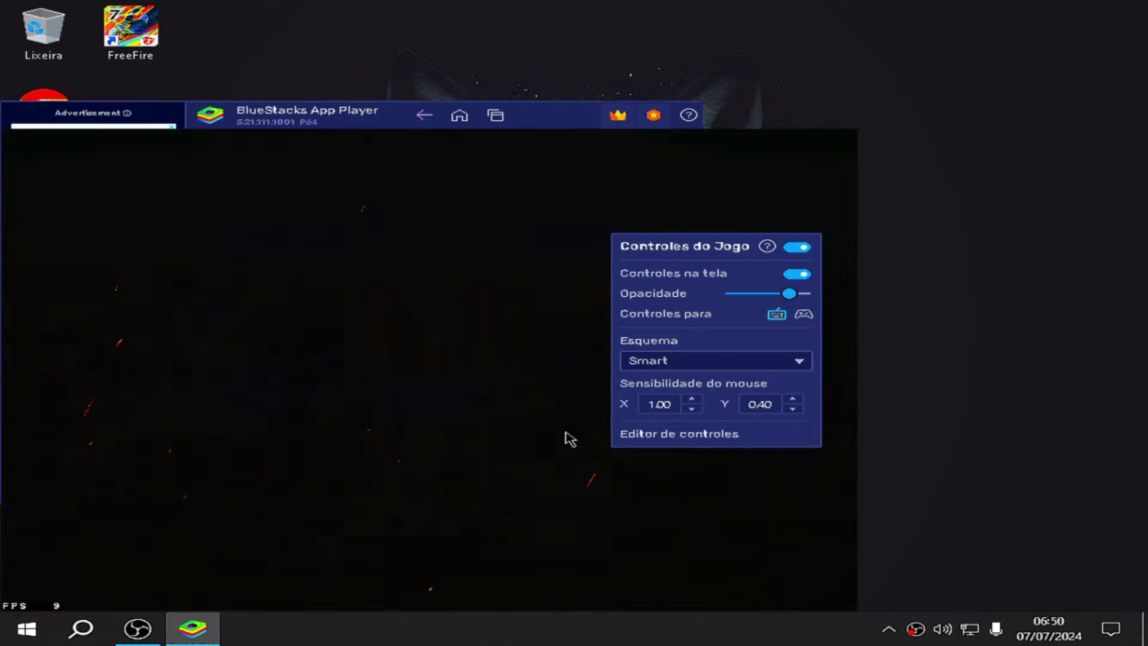
click(679, 434)
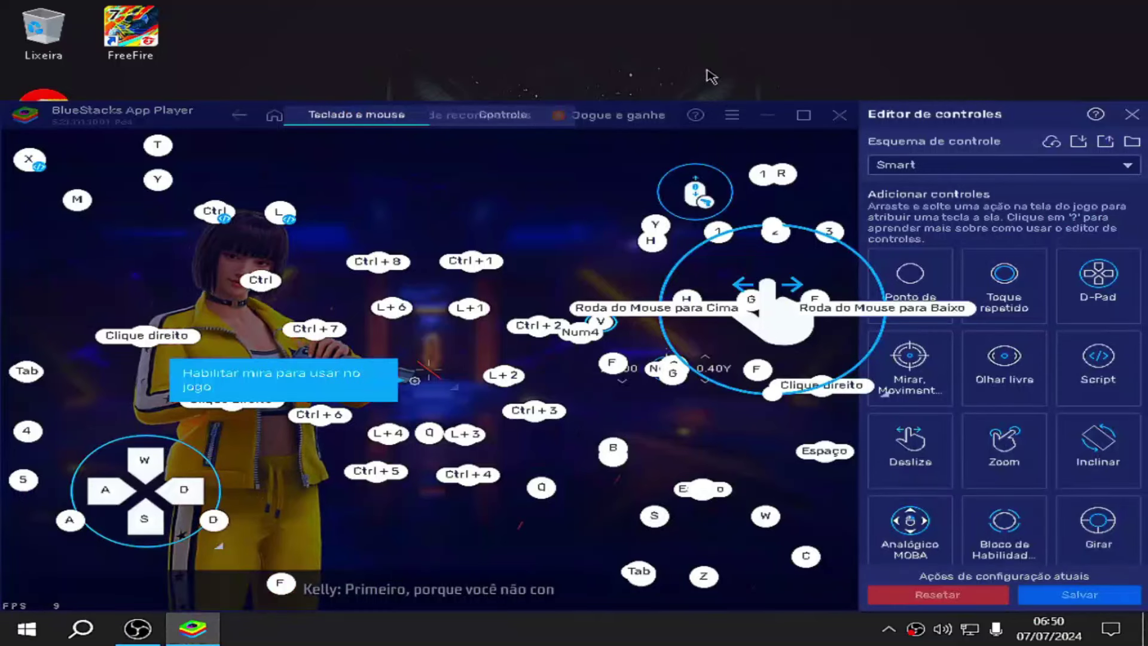
click(951, 168)
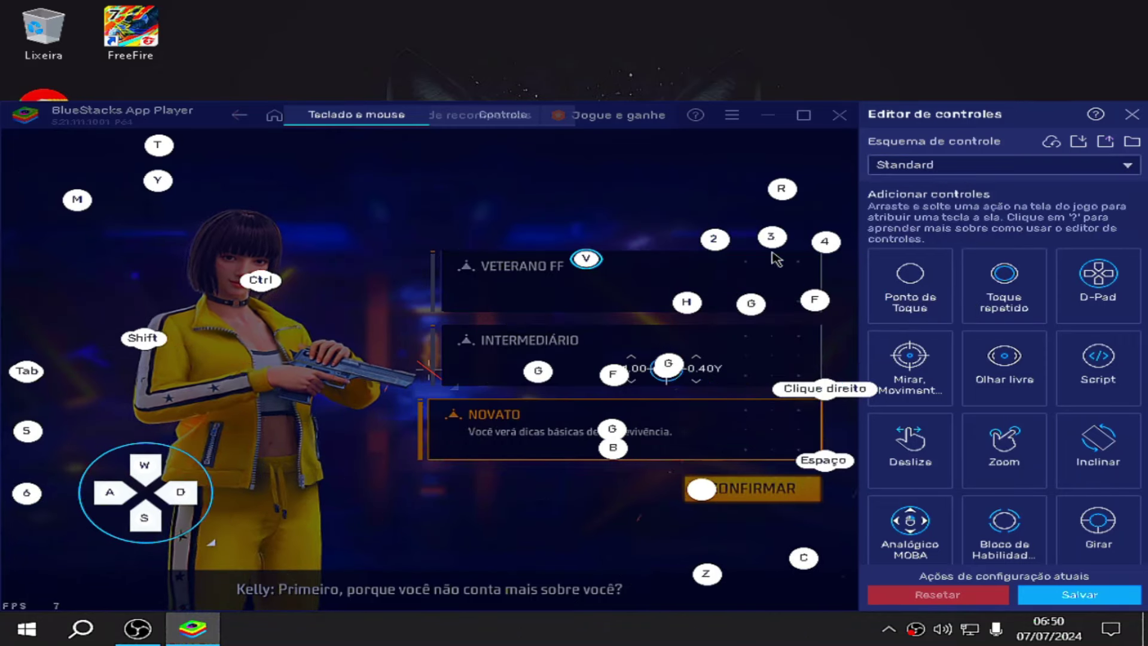
key(Return)
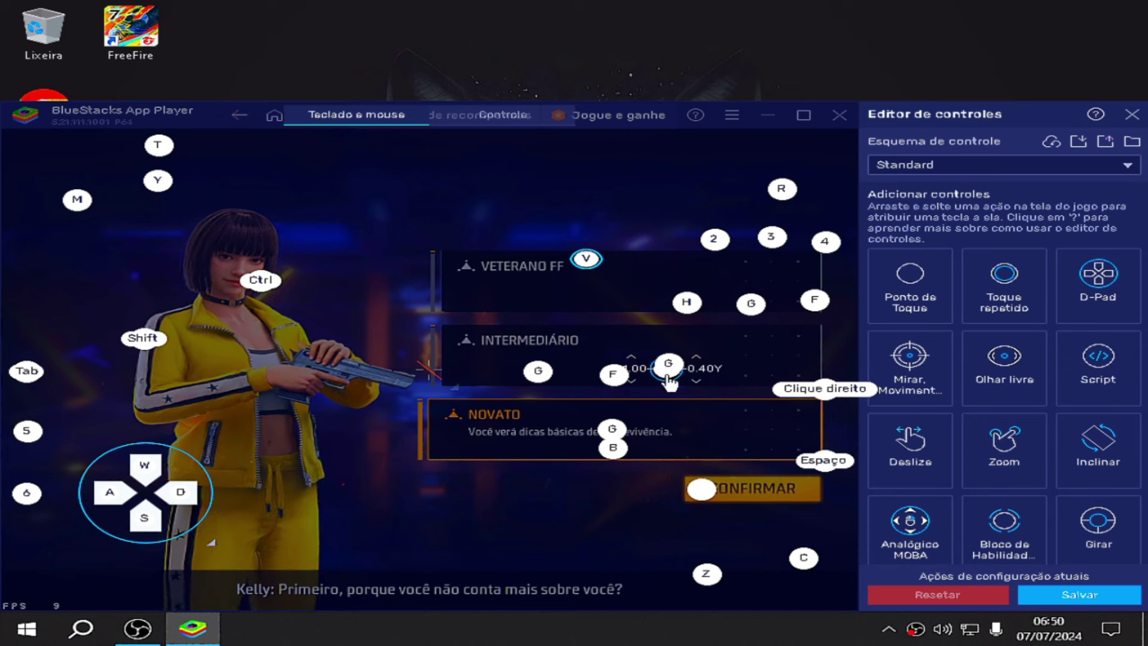
- Replace the F1 key of the aim control with Ctrl in the Standard scheme
drag(668, 383, 675, 399)
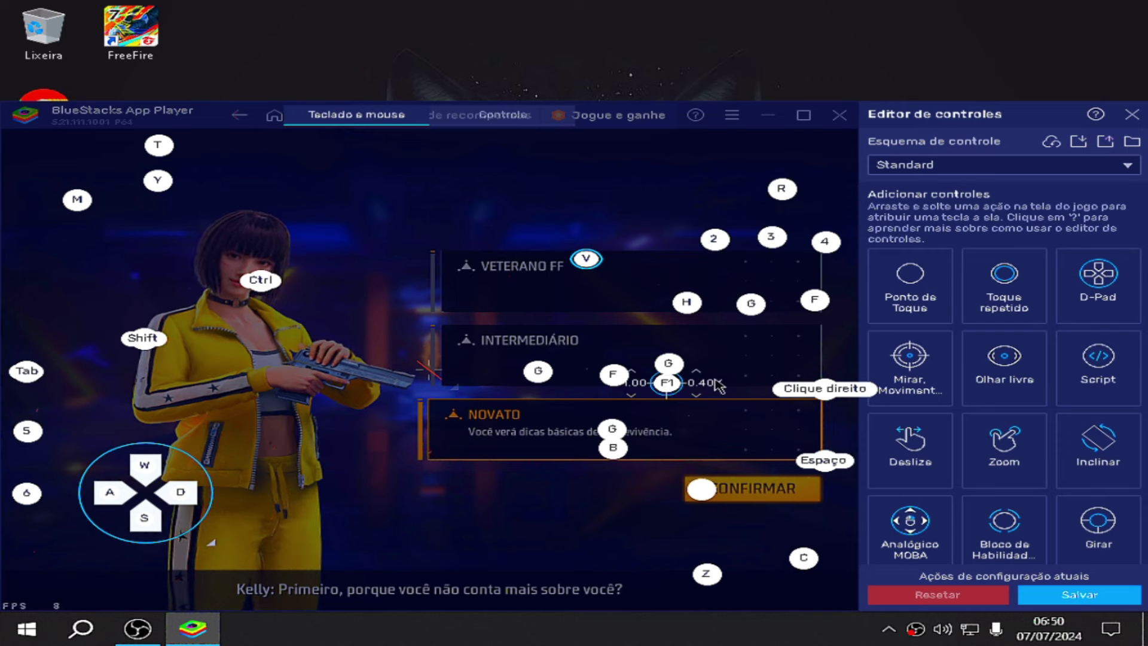
click(672, 383)
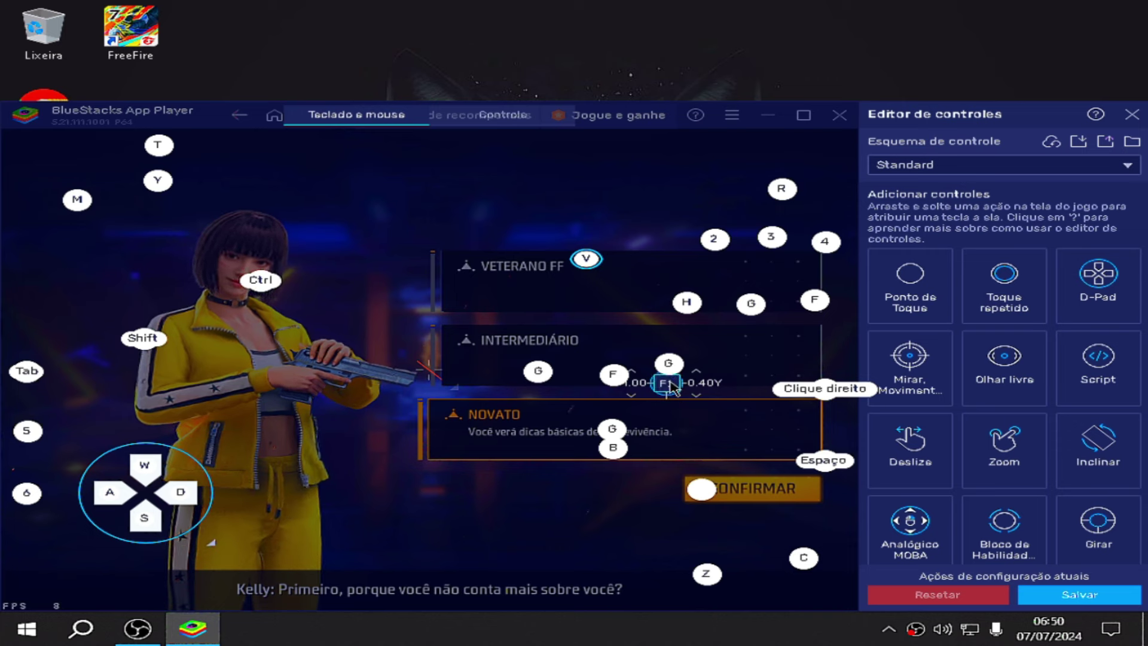
key(BackSpace)
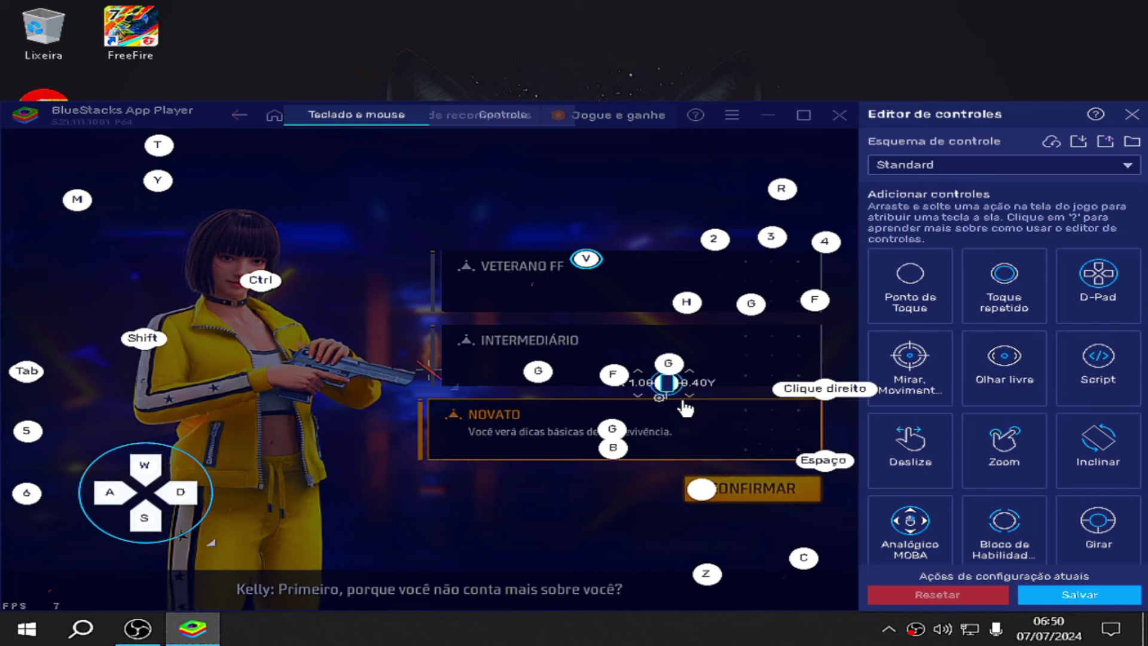
click(708, 426)
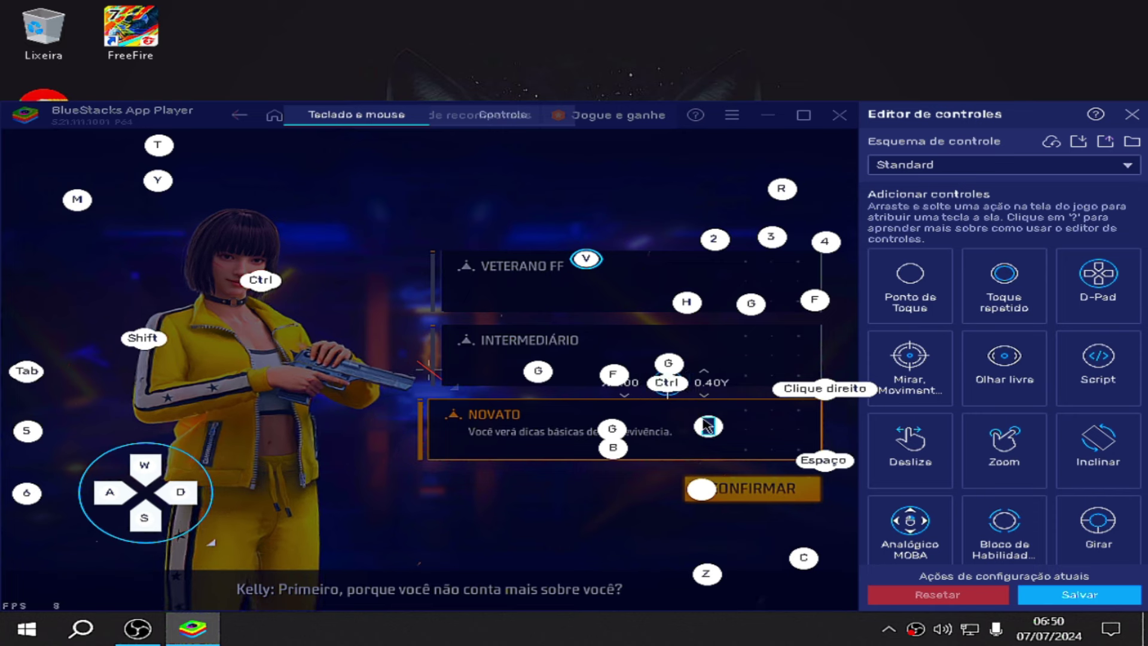
click(663, 386)
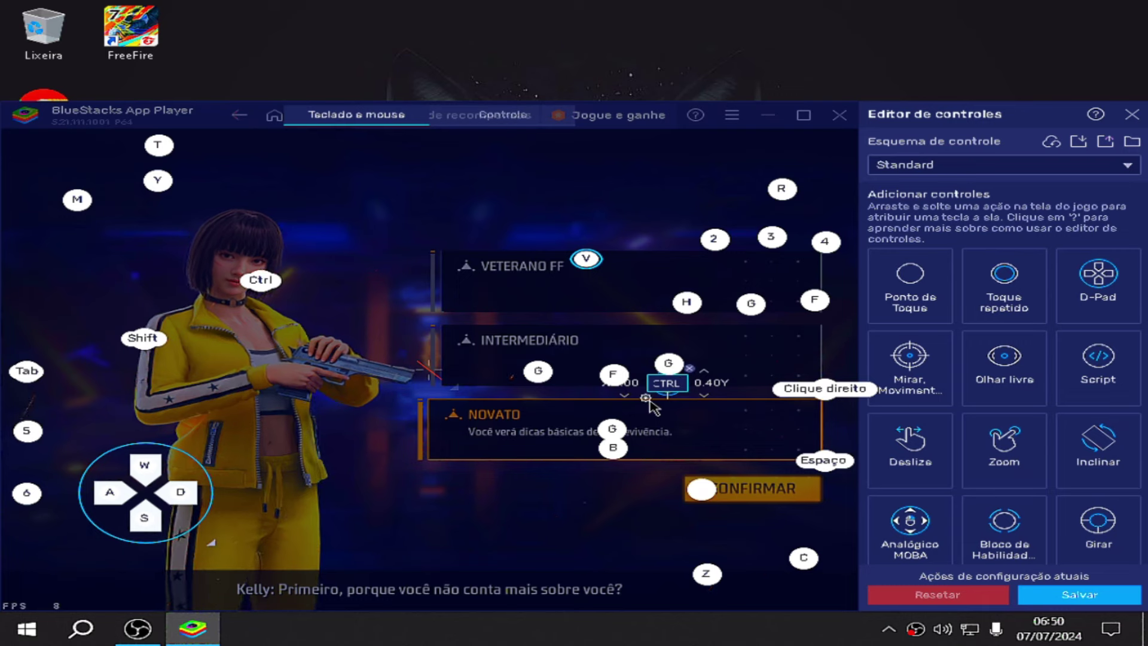
key(ctrl)
- Check the Ajustes value in the aim control's detailed settings and save the control scheme
click(646, 399)
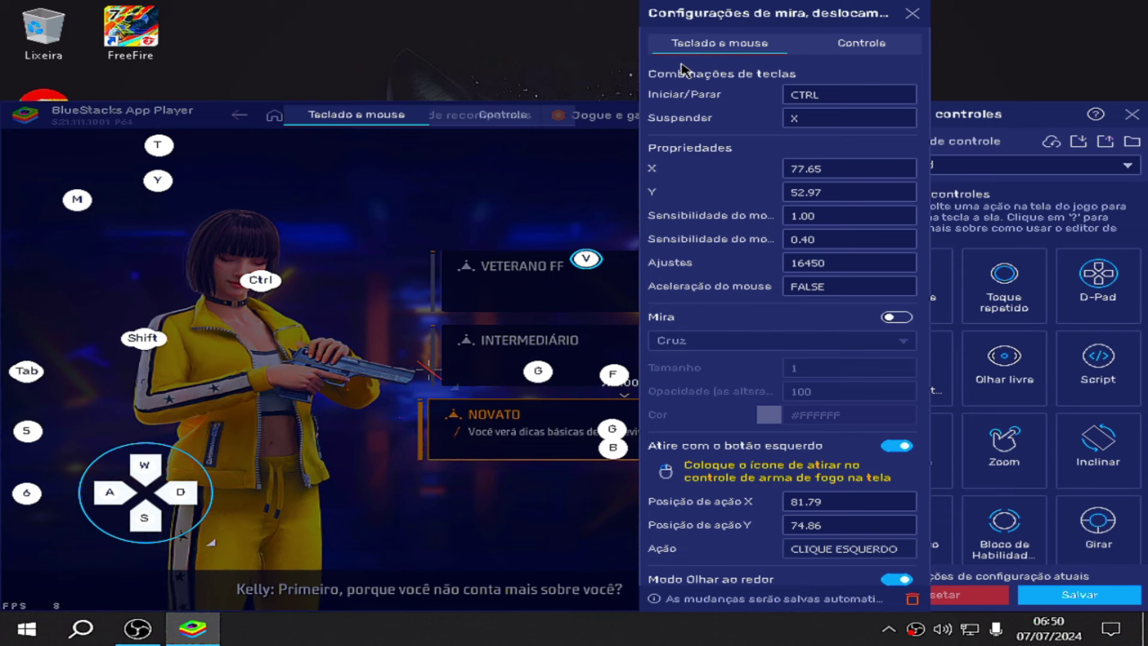
double_click(837, 270)
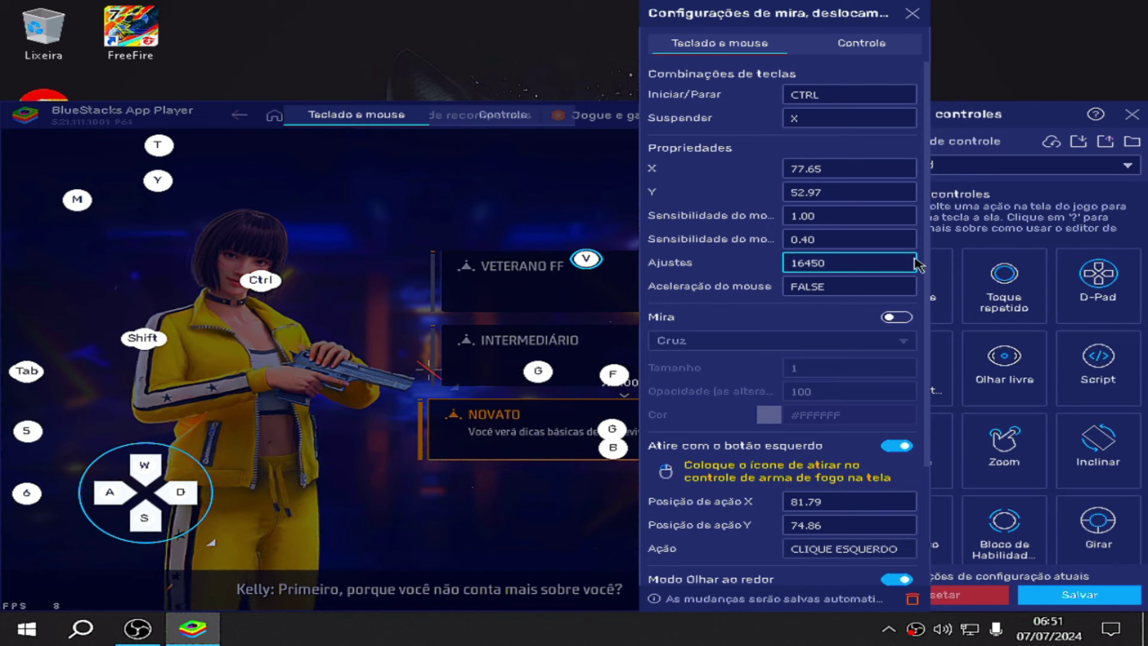
key(Left)
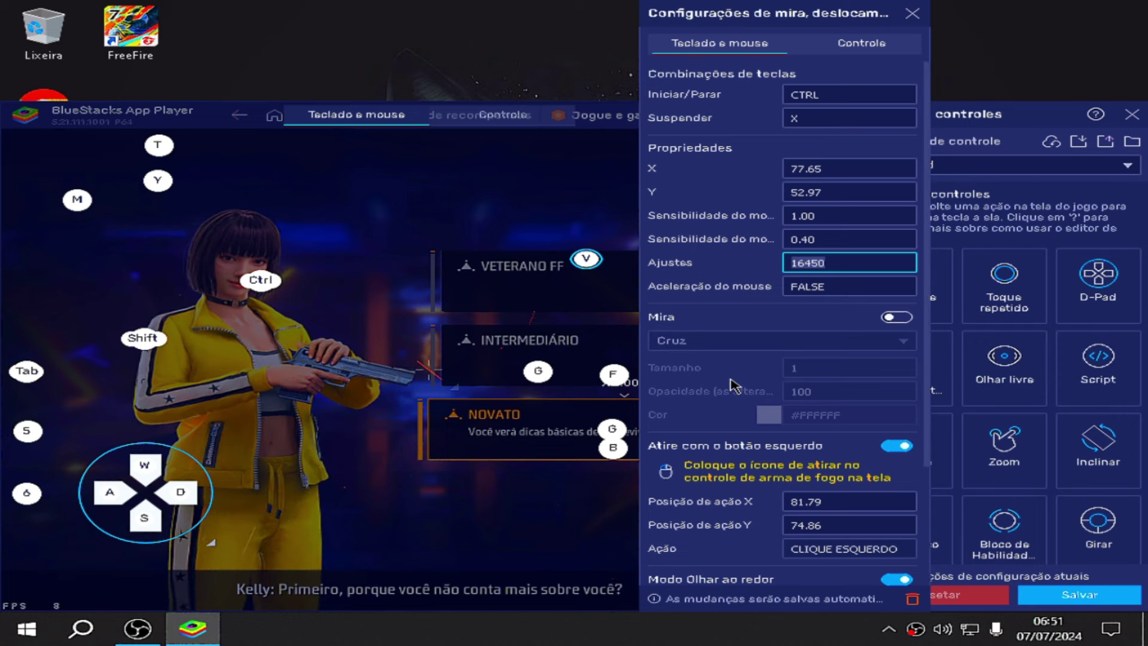
click(1004, 445)
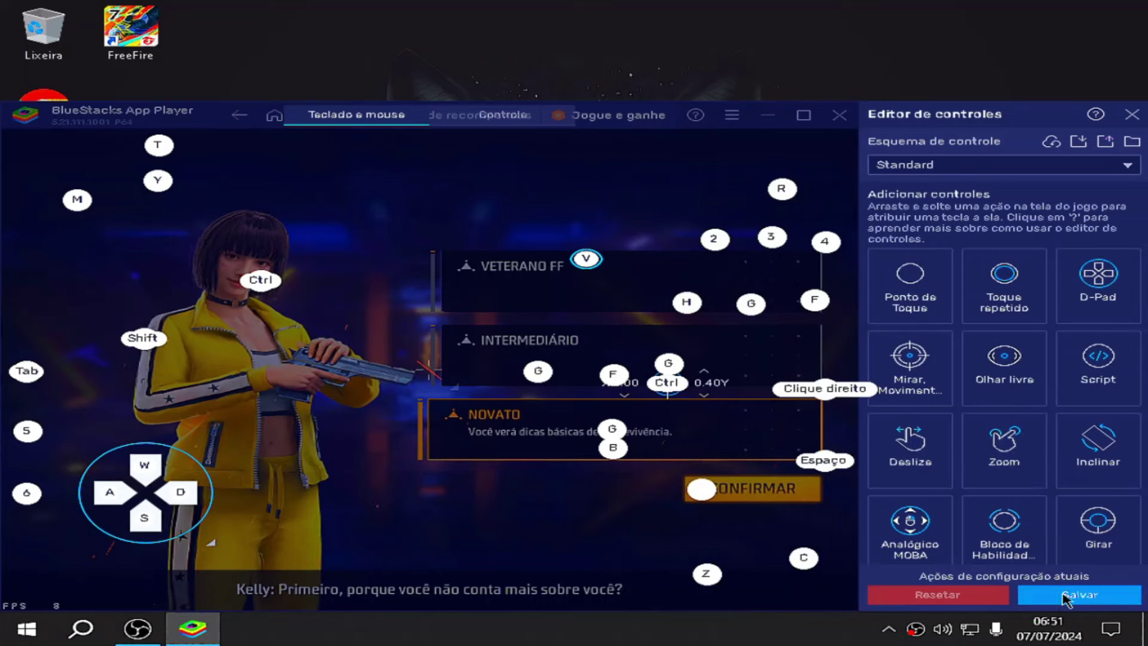
click(980, 597)
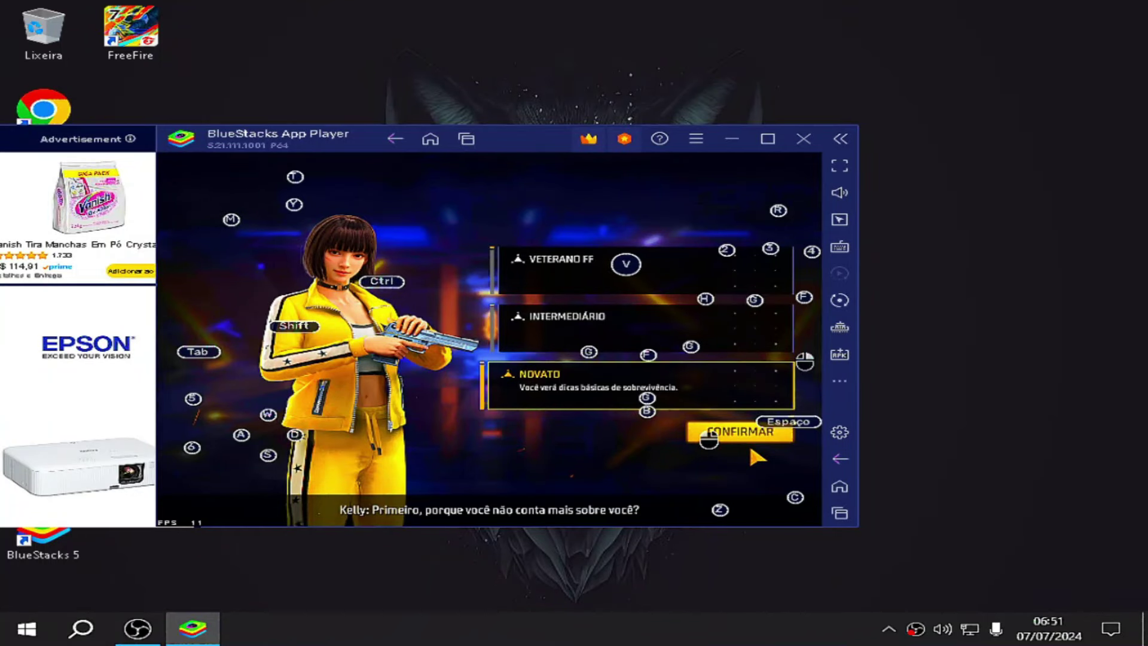
- Confirm the Novato experience level and start the game with the suggested nickname
click(750, 432)
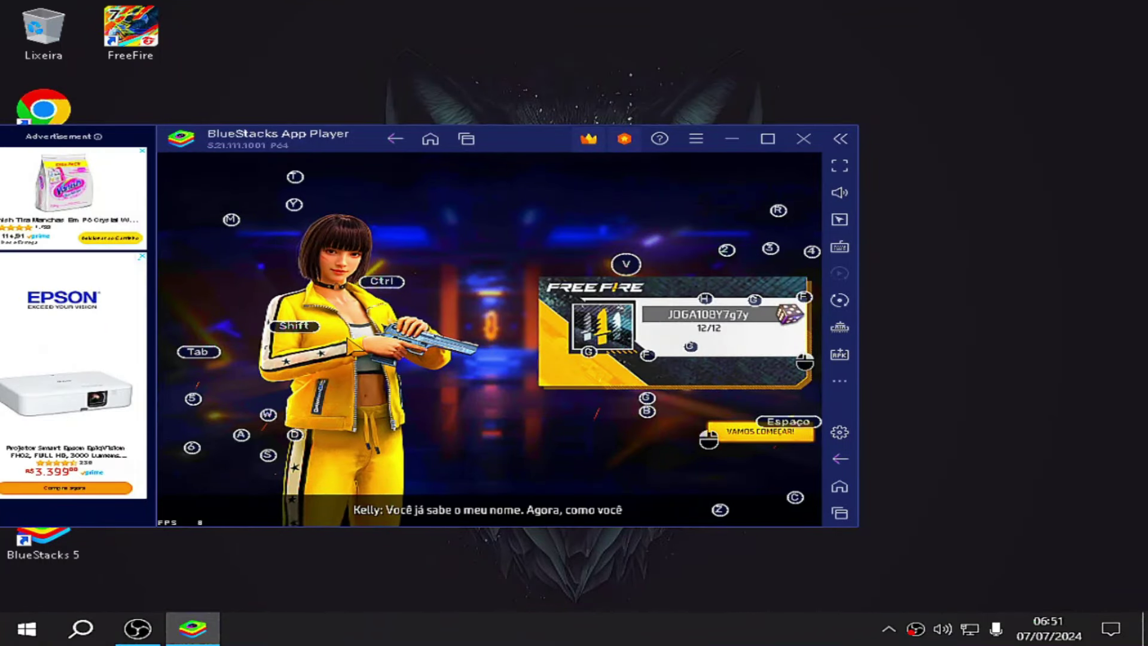
click(759, 431)
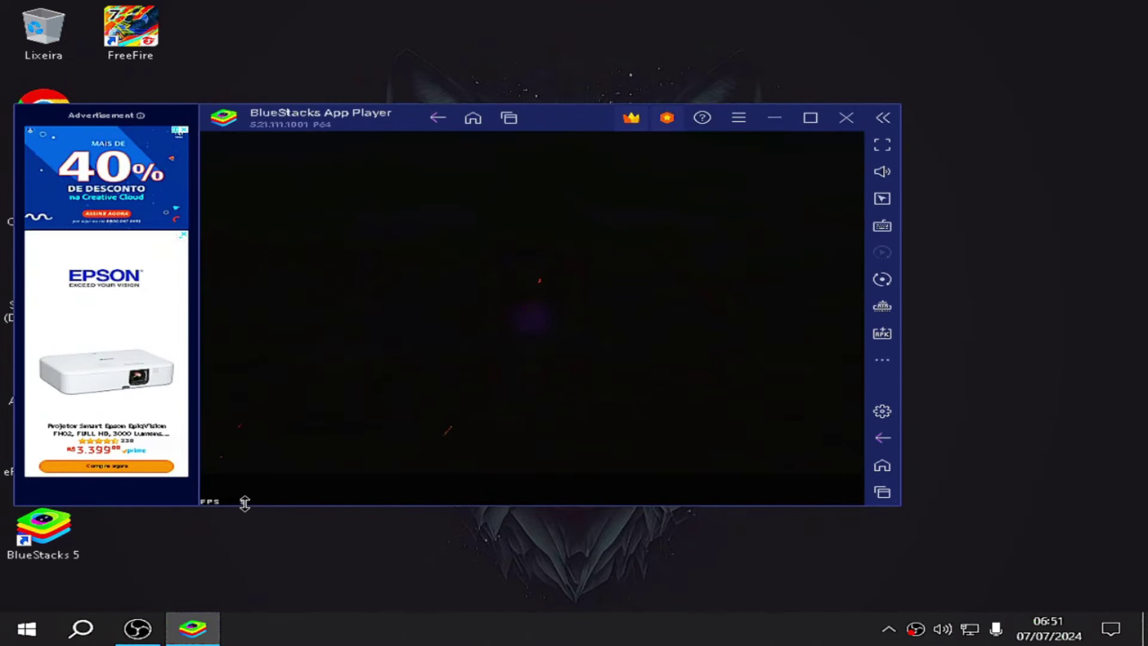
- Leave the introductory Battle Royale match and go to the Free Fire lobby
click(613, 341)
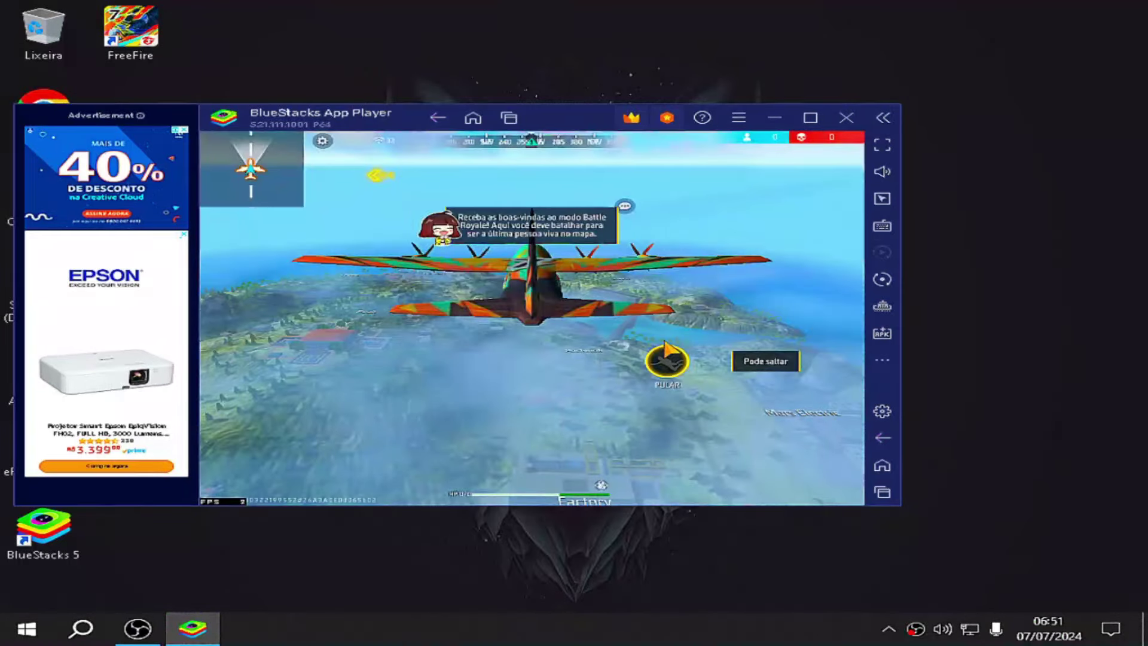
click(882, 437)
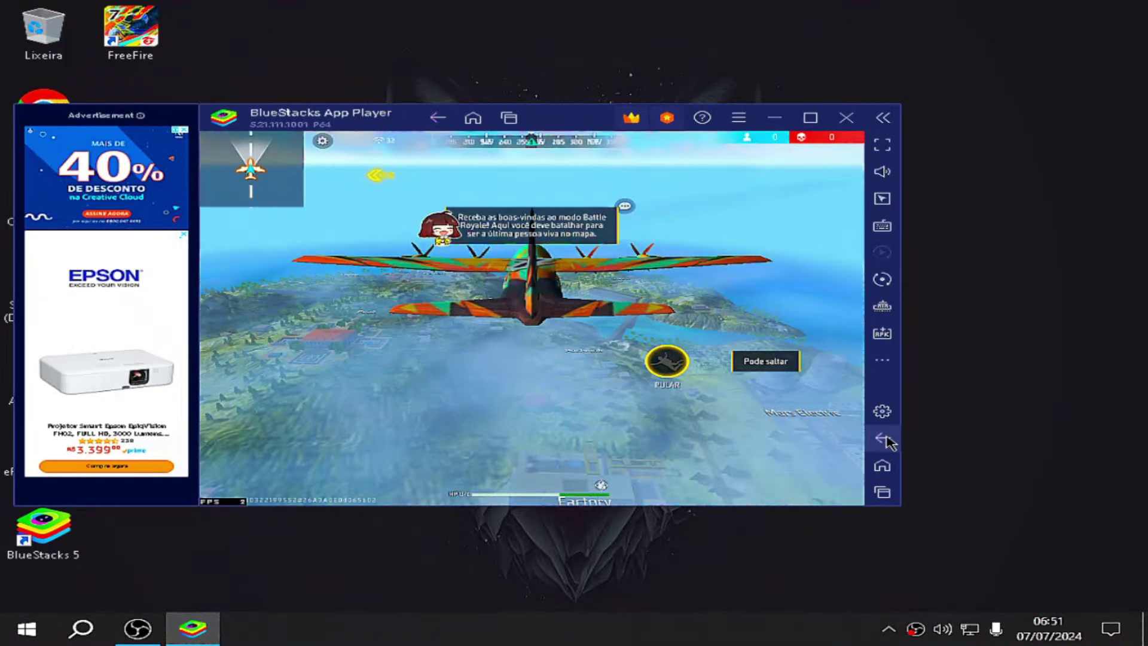
click(800, 353)
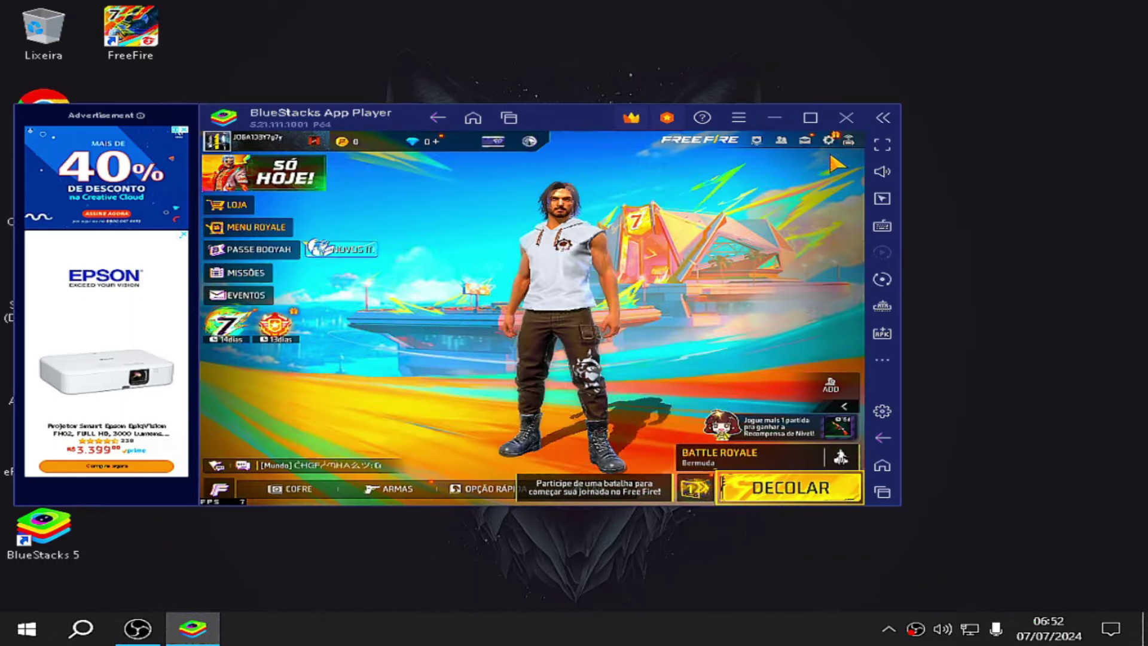
- In the sound settings, set music to 0, sound effects and kill-streak notification to 10, voice to 100, and disable character voices and automatic quick messages
click(829, 141)
click(263, 375)
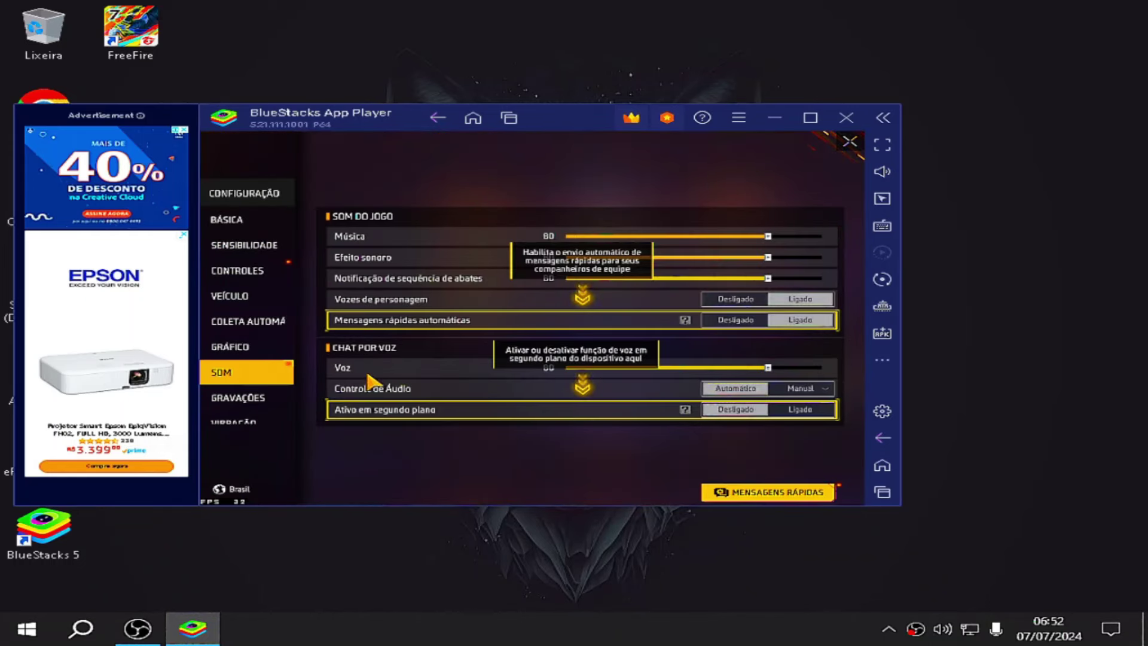
drag(596, 258, 568, 258)
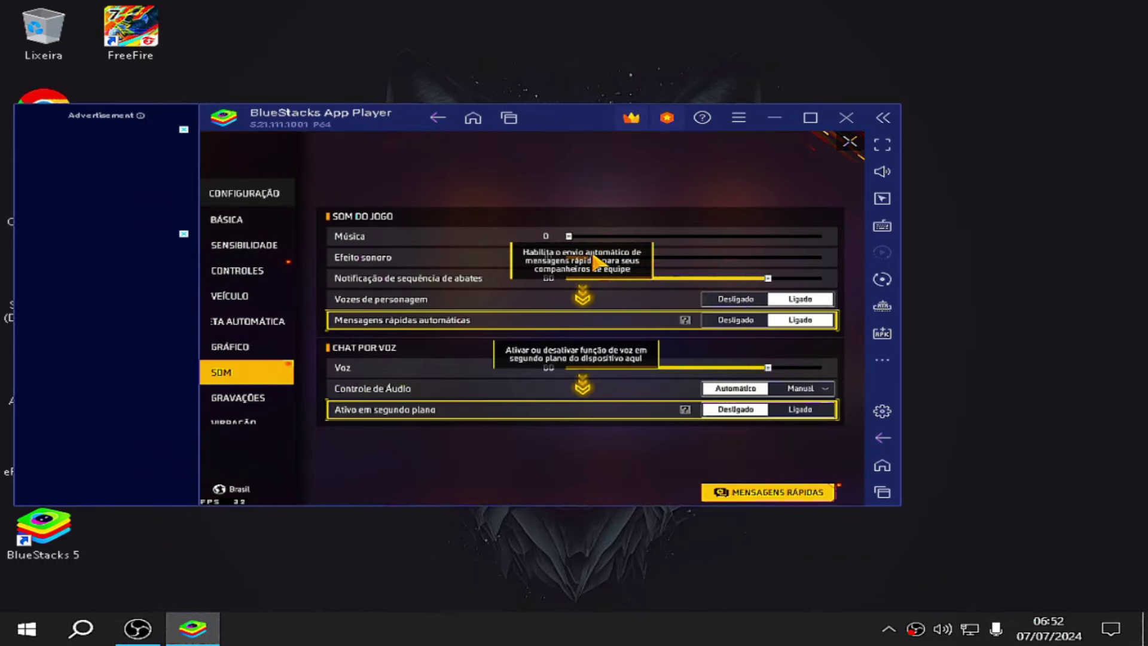
click(591, 278)
click(736, 298)
click(741, 320)
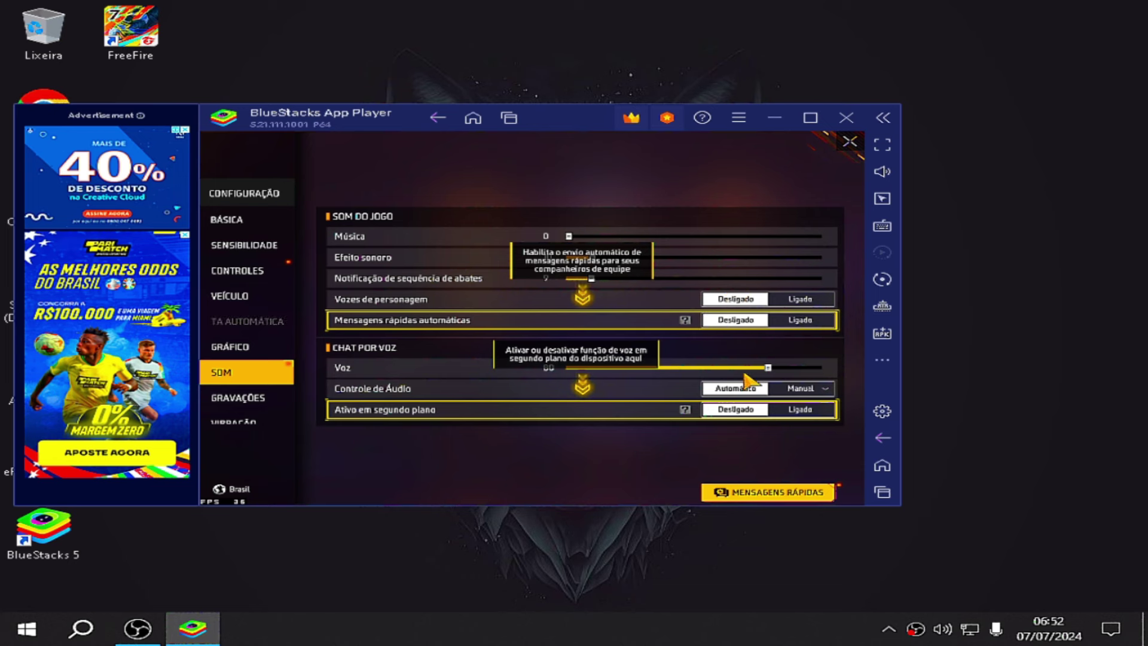
drag(768, 367, 948, 371)
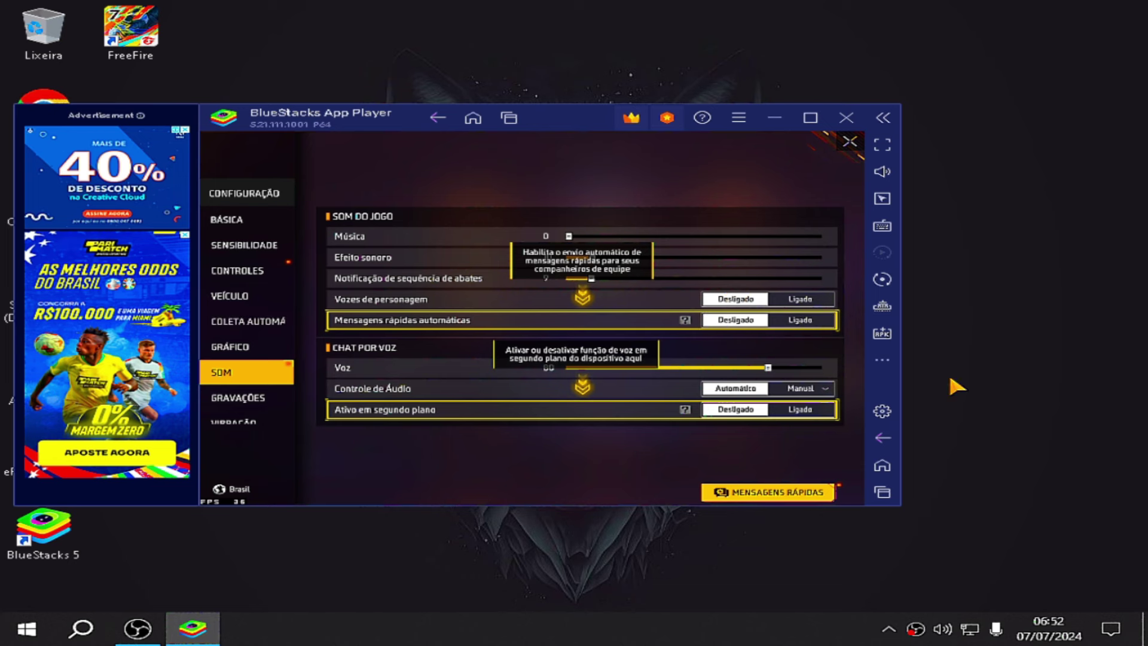
click(594, 278)
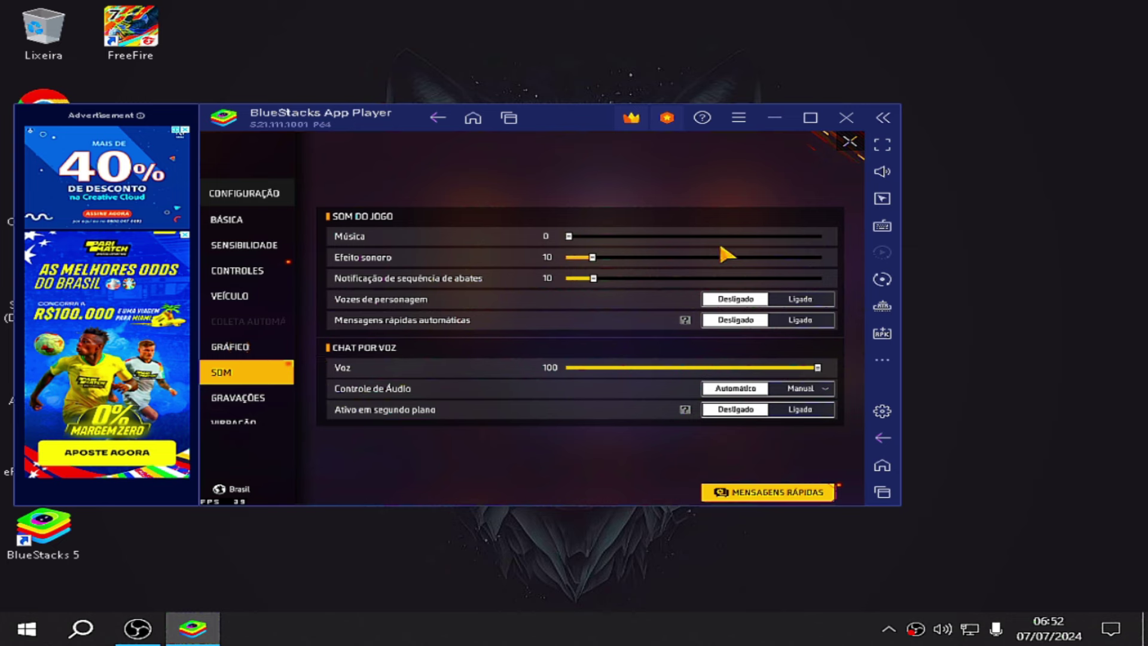
- Set the game's graphics quality to Suave
click(269, 344)
click(662, 235)
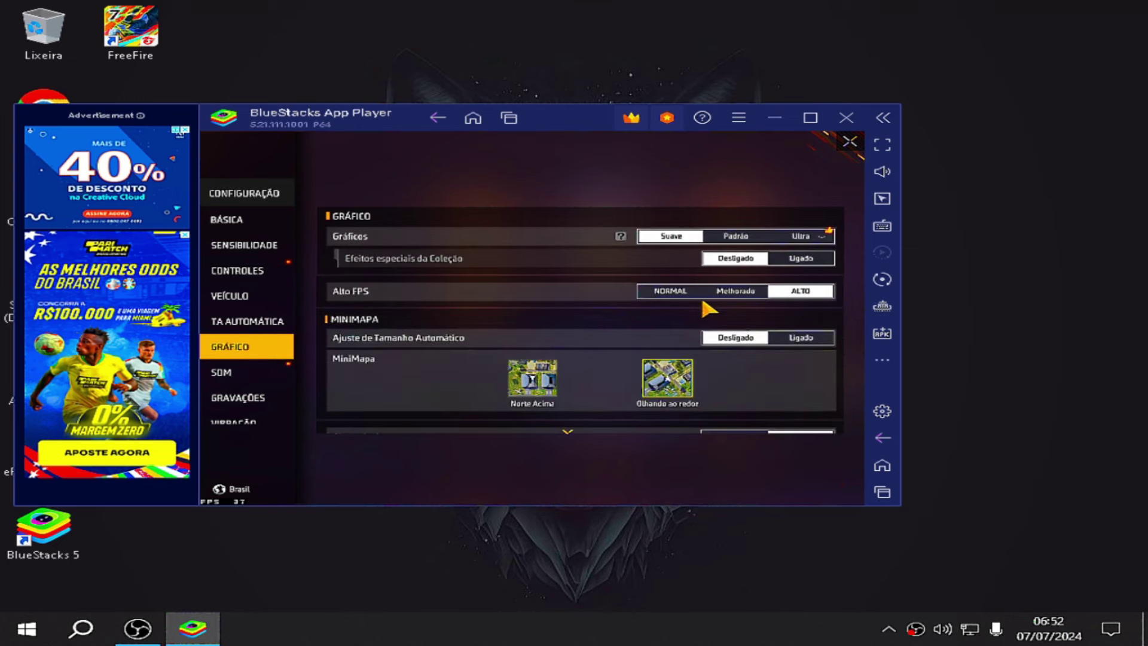
- Look through the controls, sensitivity, basic and vibration settings, and return to the lobby
click(250, 272)
click(263, 247)
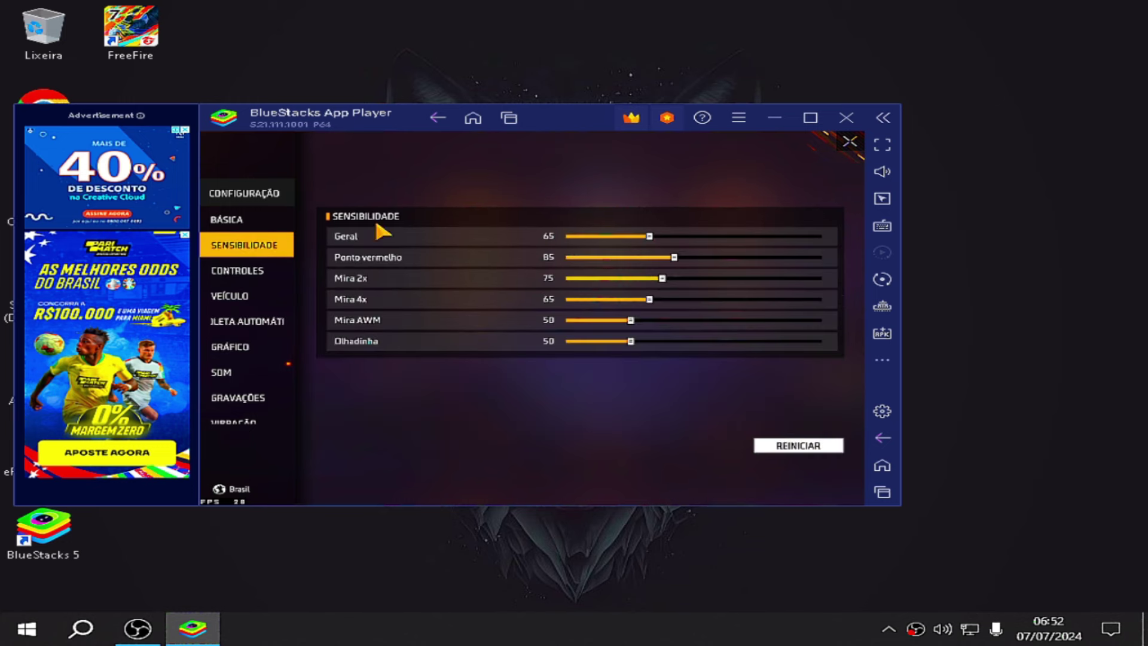
click(251, 220)
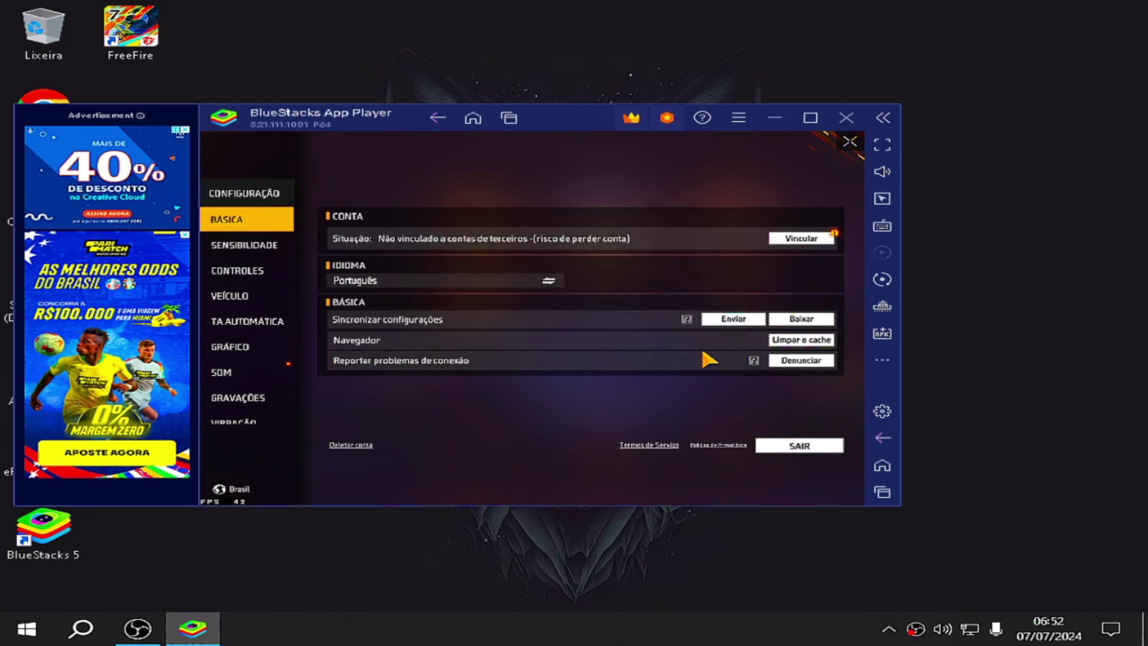
click(234, 418)
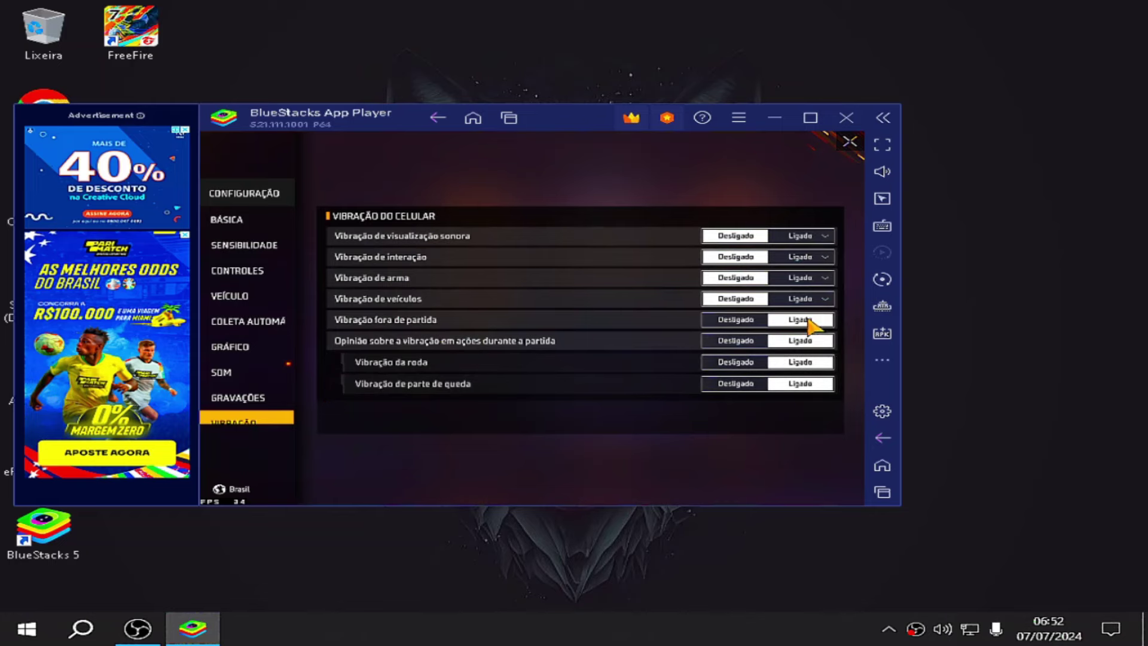
click(849, 142)
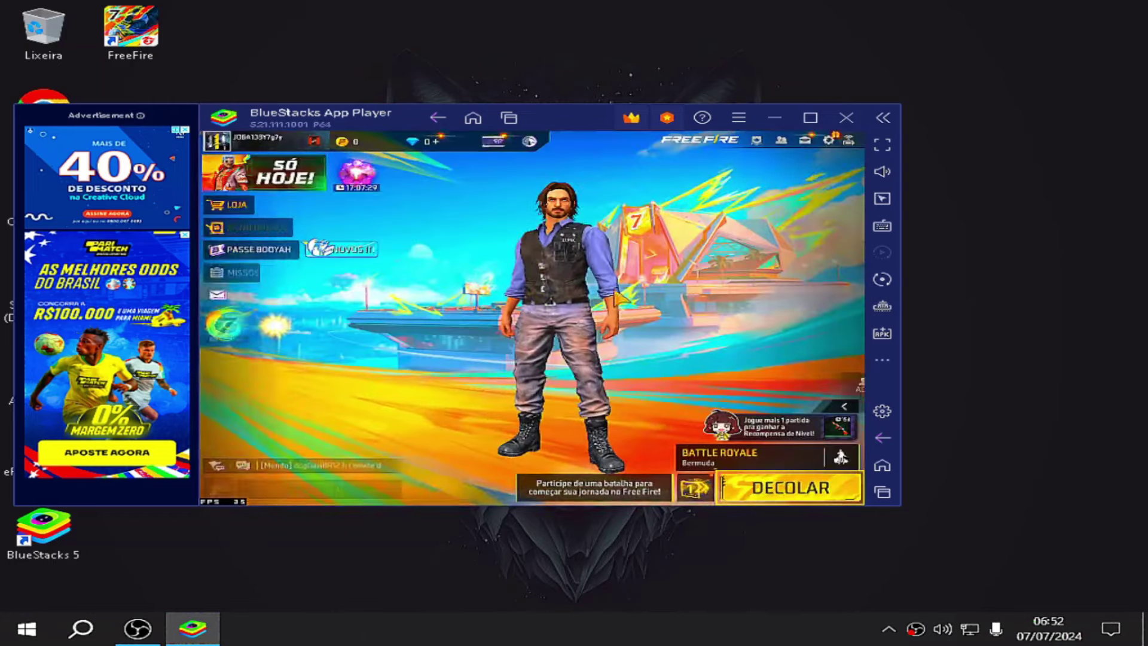